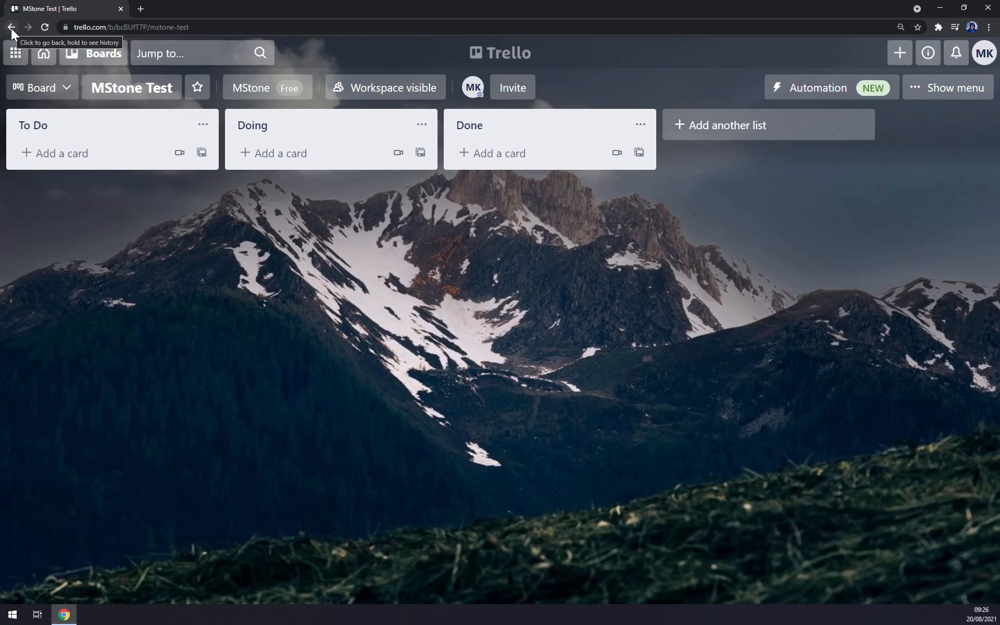
Go back from the MStone Test board to the Boards overview page.
click(11, 28)
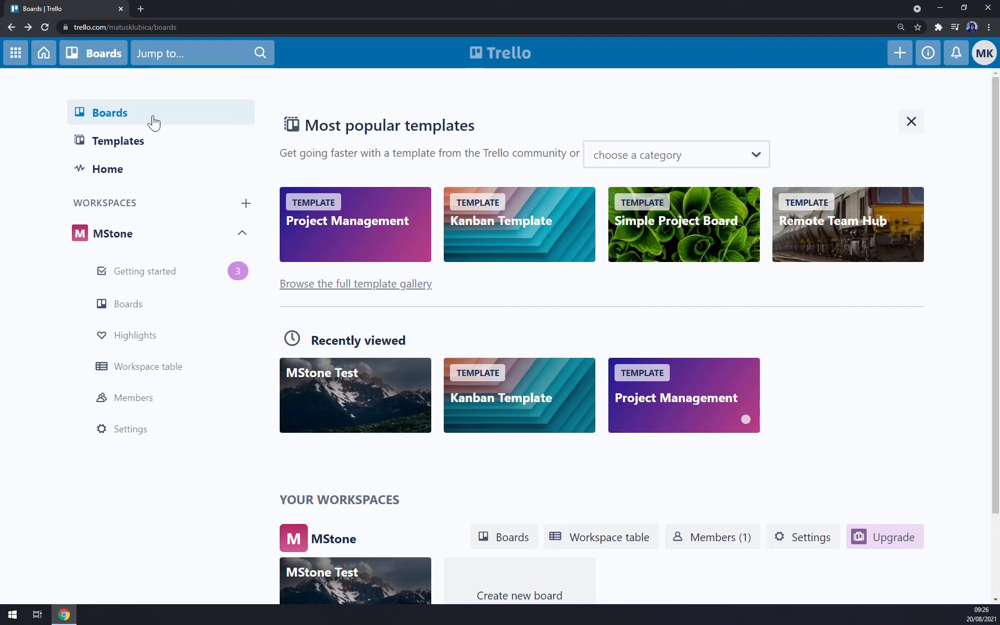
Open Templates and browse the featured categories and new and notable templates.
click(127, 142)
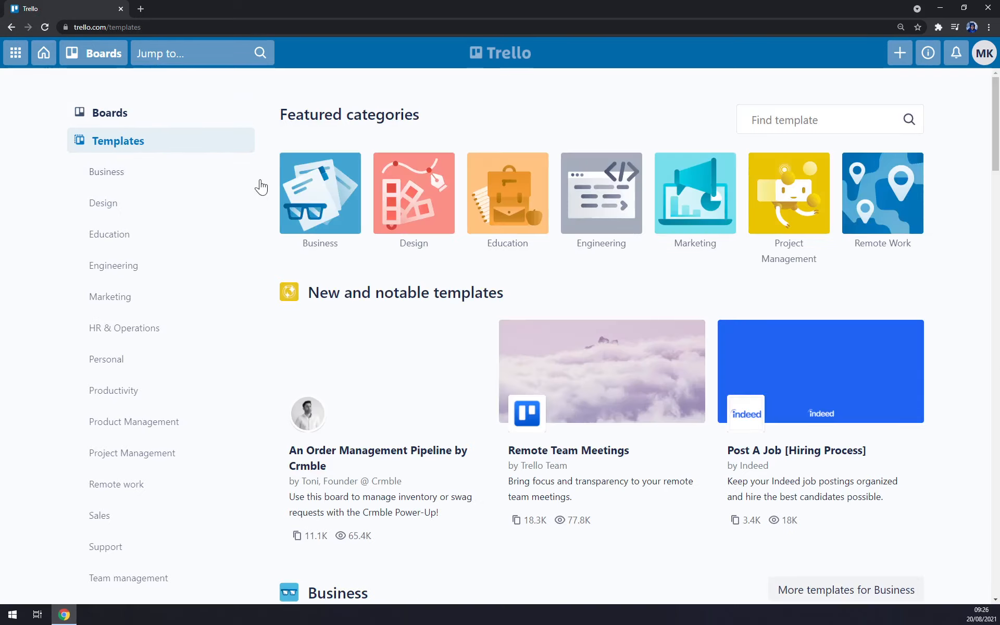
scroll(549, 348, down, 8)
scroll(553, 348, up, 7)
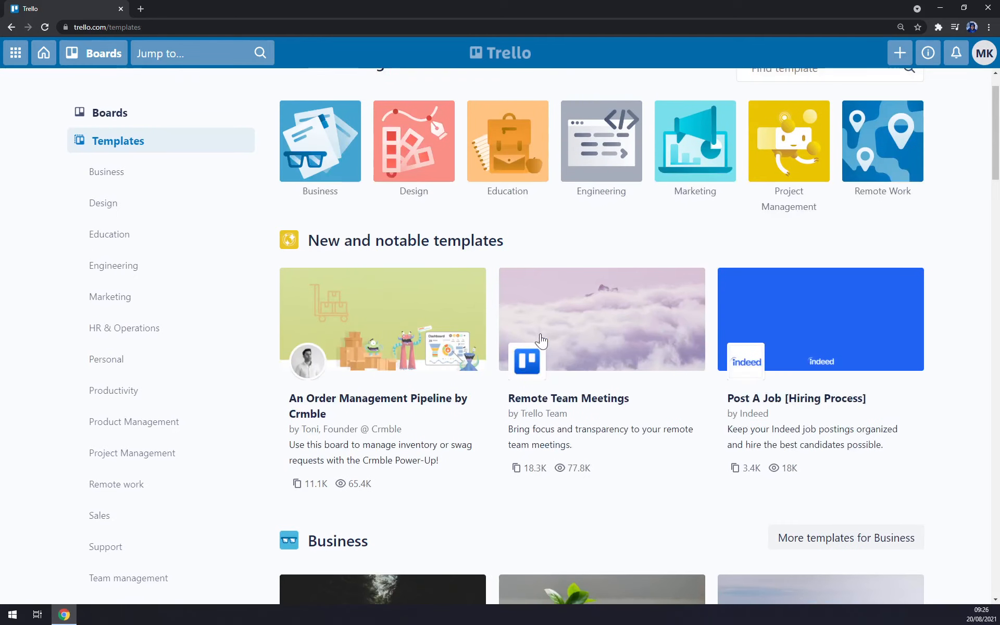
scroll(128, 156, down, 5)
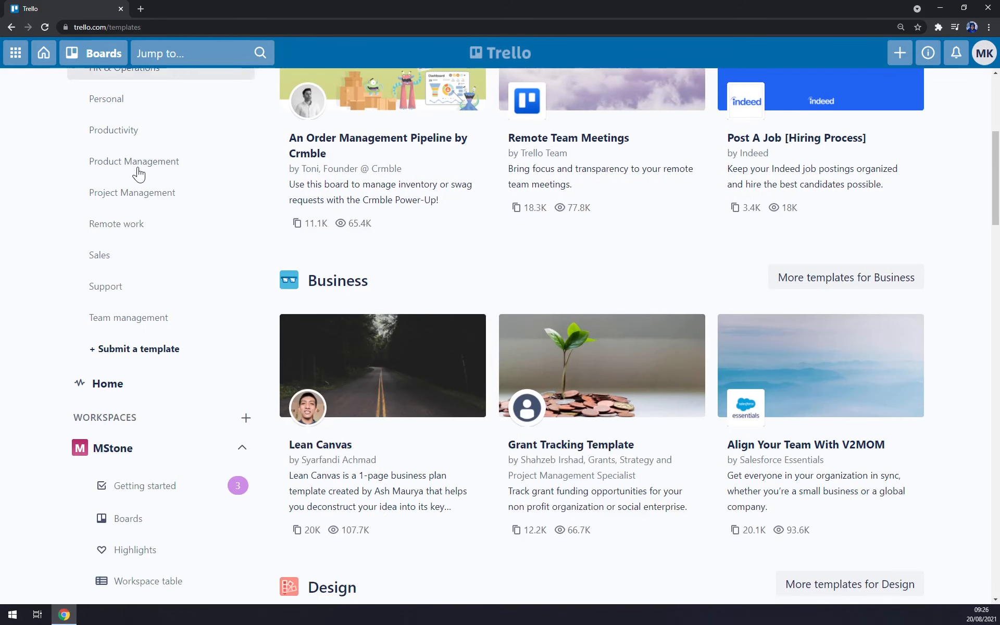
scroll(140, 182, up, 6)
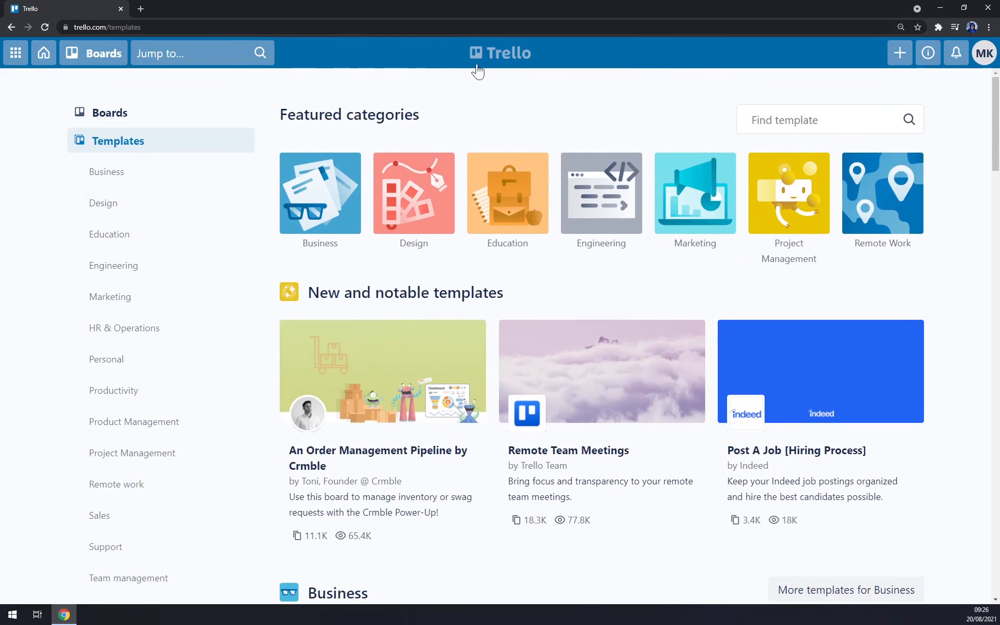
Start a new board named 'Tutorial'.
click(899, 54)
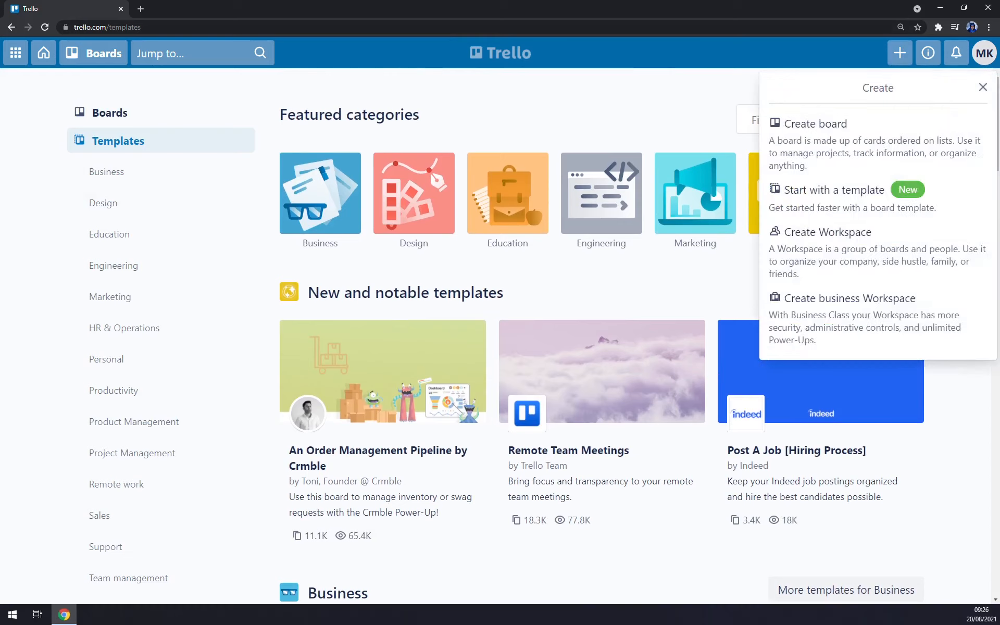
click(855, 139)
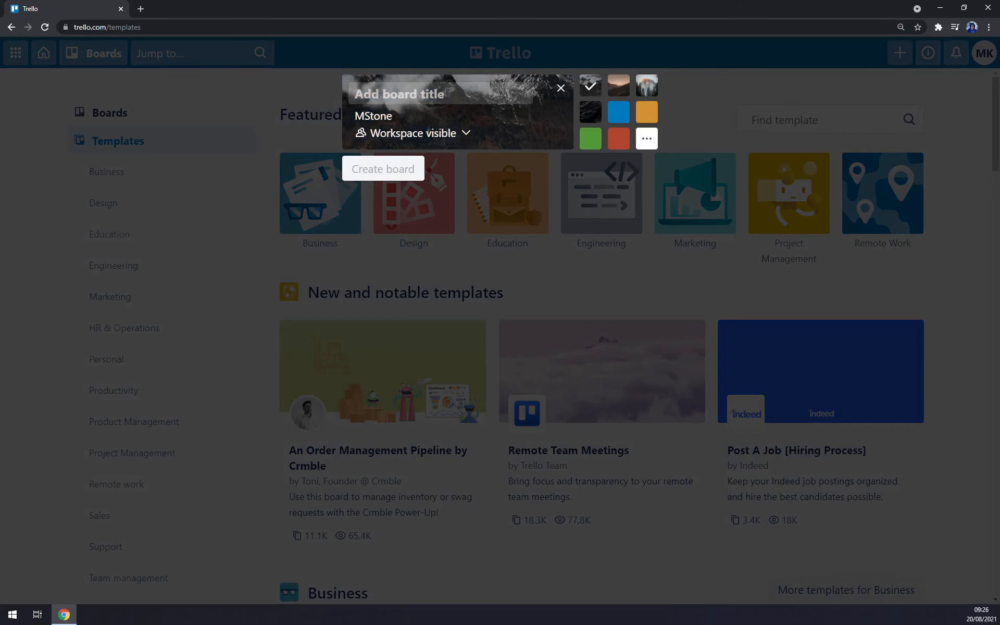
text(Tutorial)
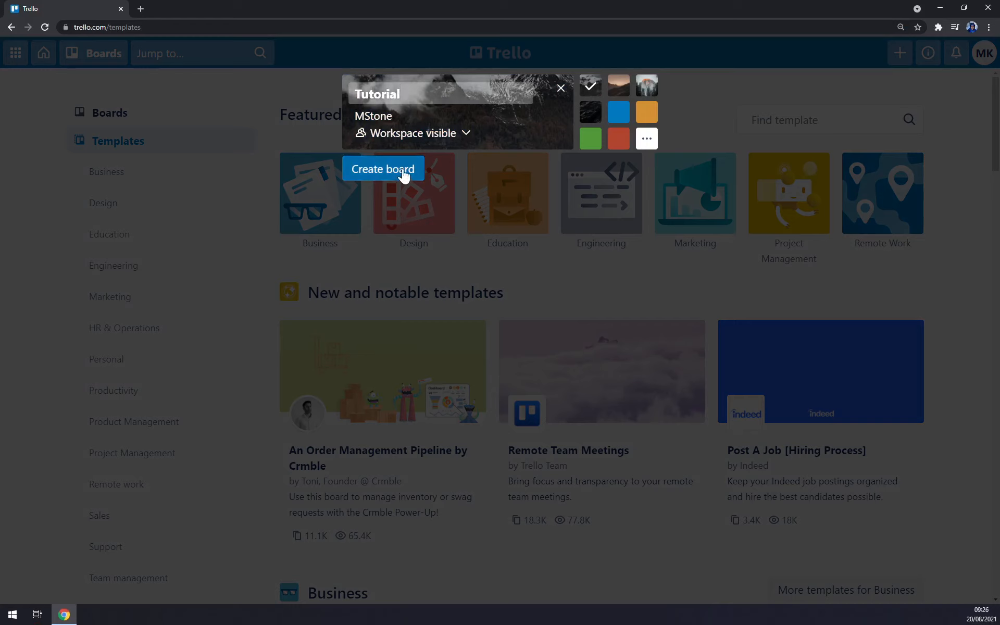
Preview several backgrounds (sunset mountain, misty forest, dark water, orange), ending on blue.
click(617, 115)
click(624, 93)
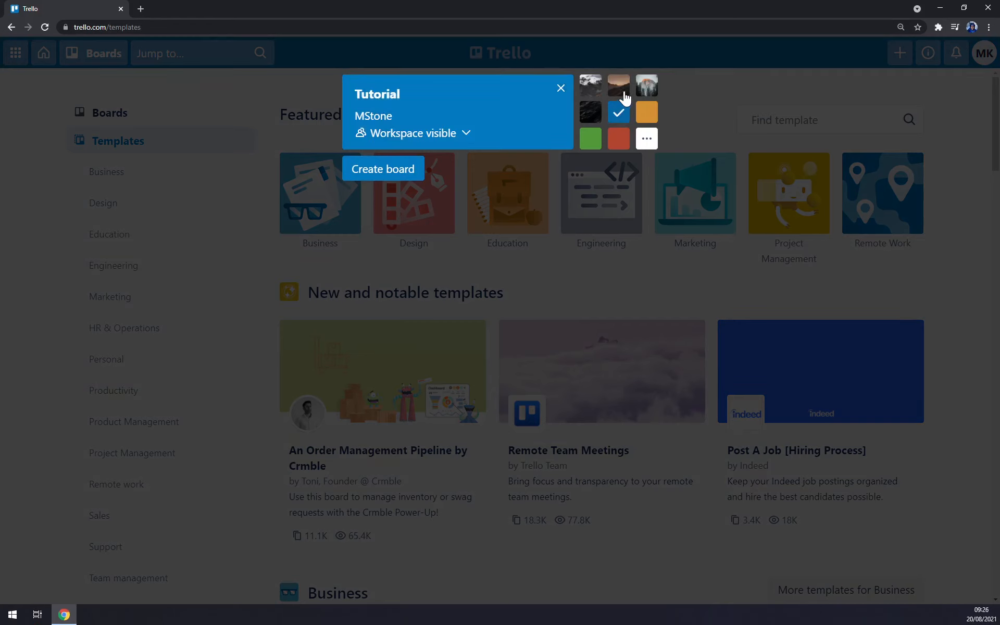
click(645, 88)
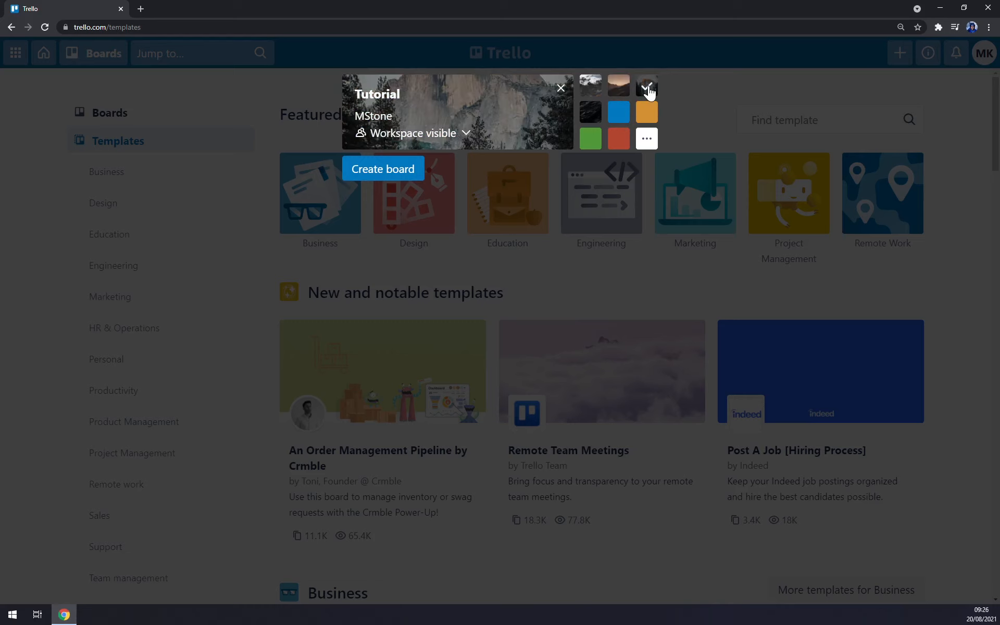
click(601, 116)
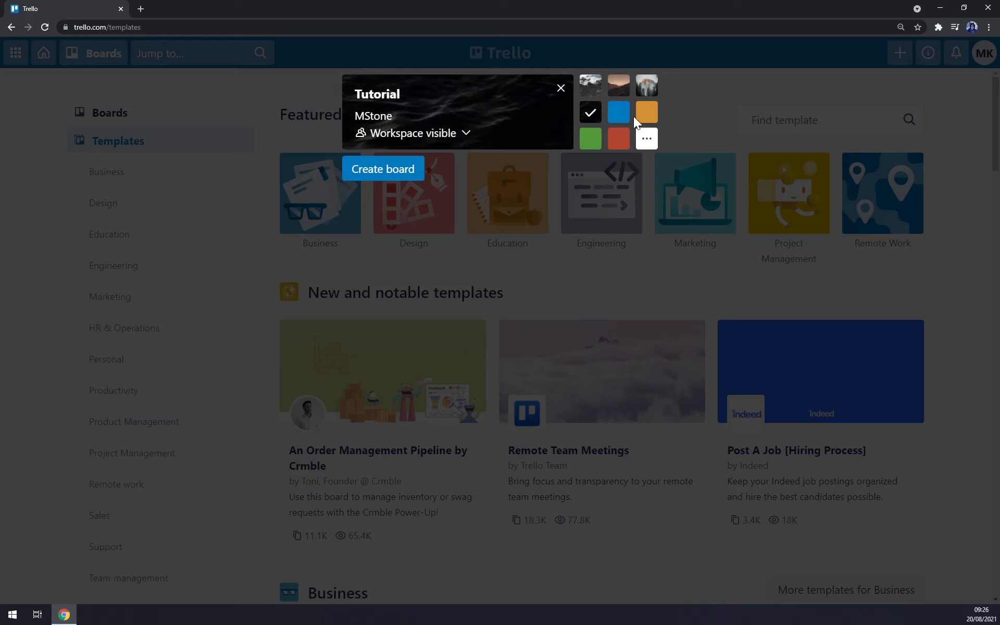
click(646, 111)
click(618, 114)
Pick the yellow forest sunset photo as background and create the Tutorial board.
click(645, 139)
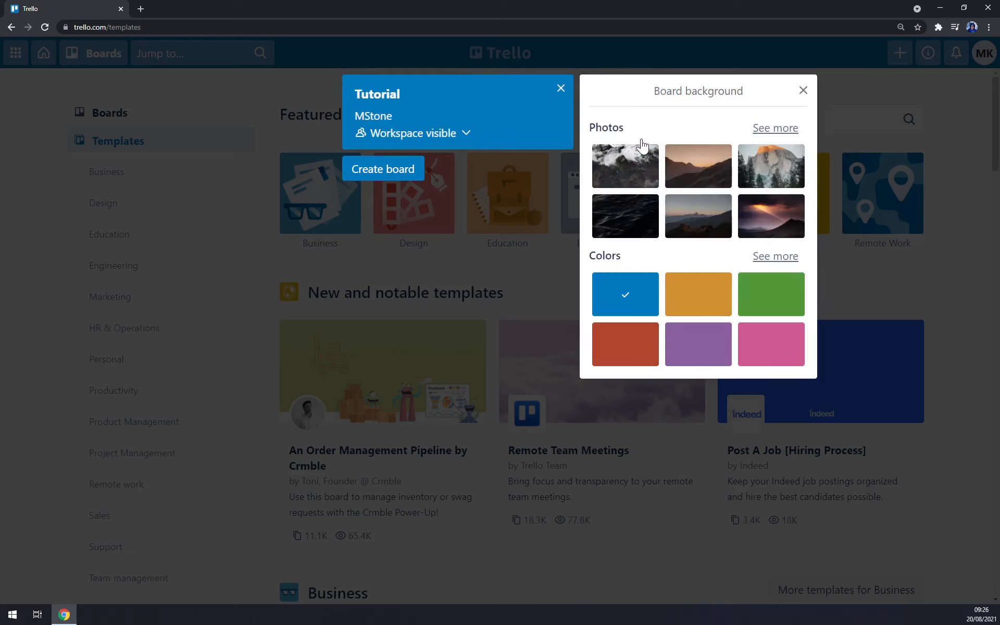
click(775, 129)
scroll(686, 305, down, 2)
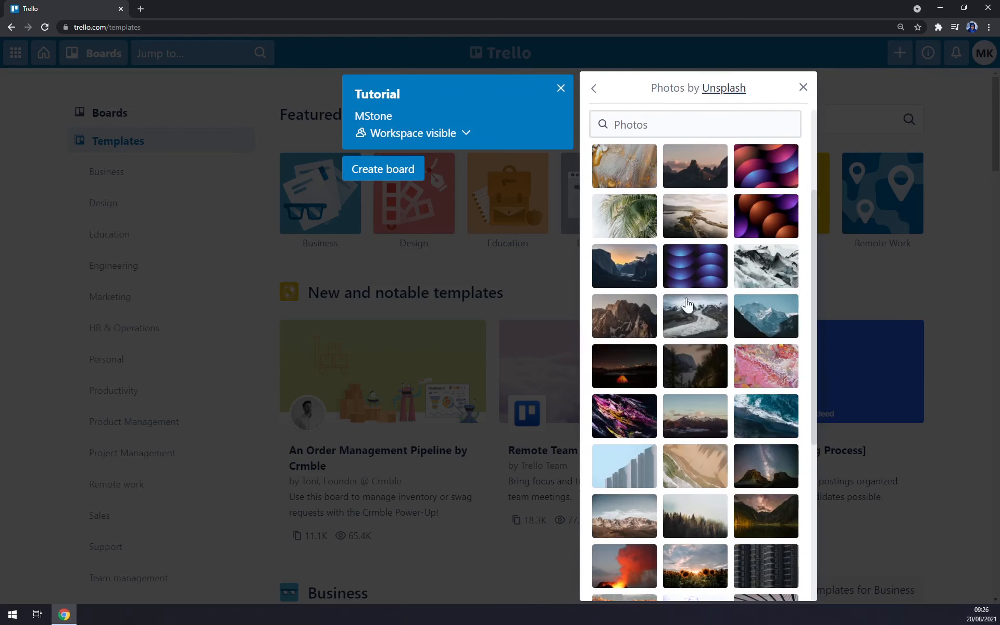
scroll(686, 304, down, 1)
click(703, 424)
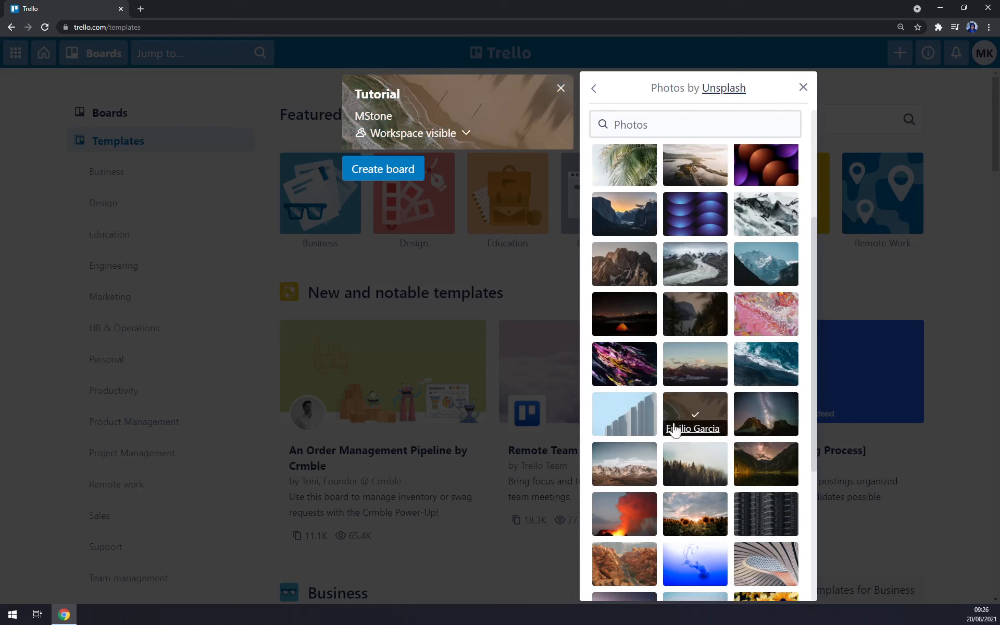
scroll(706, 459, down, 5)
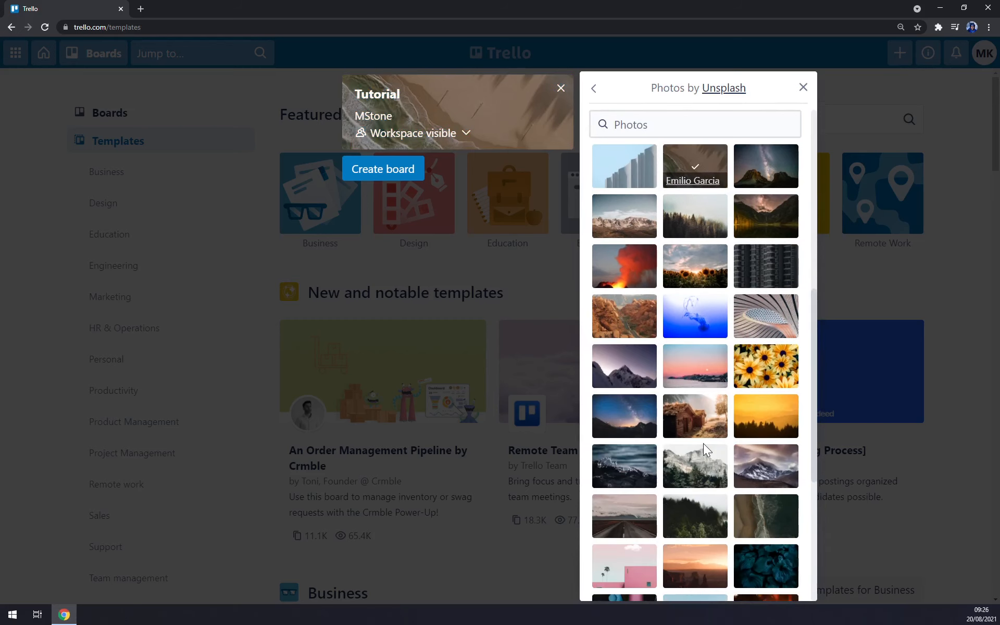
scroll(769, 436, down, 3)
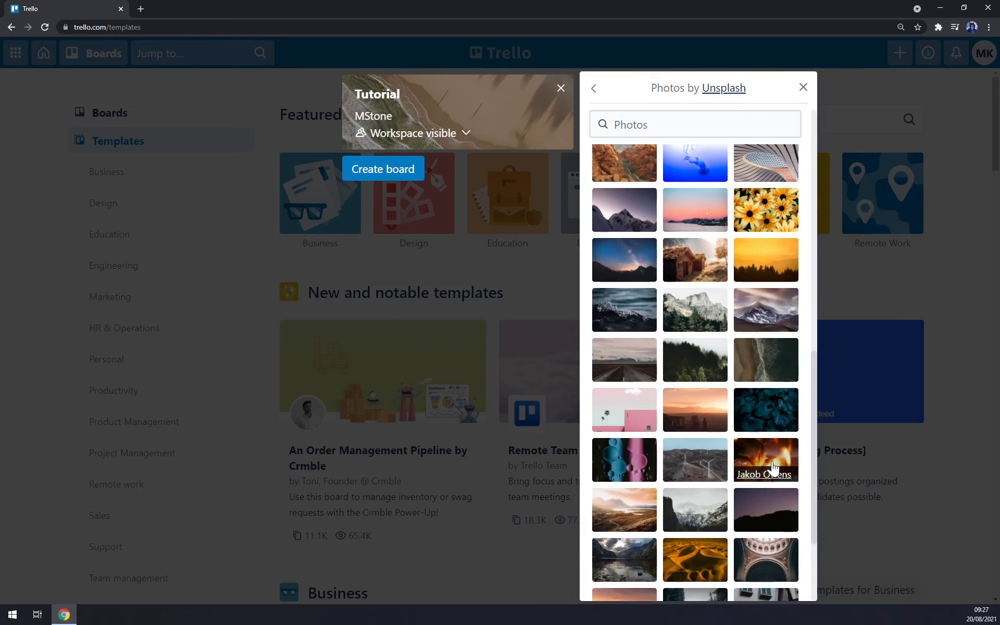
click(766, 255)
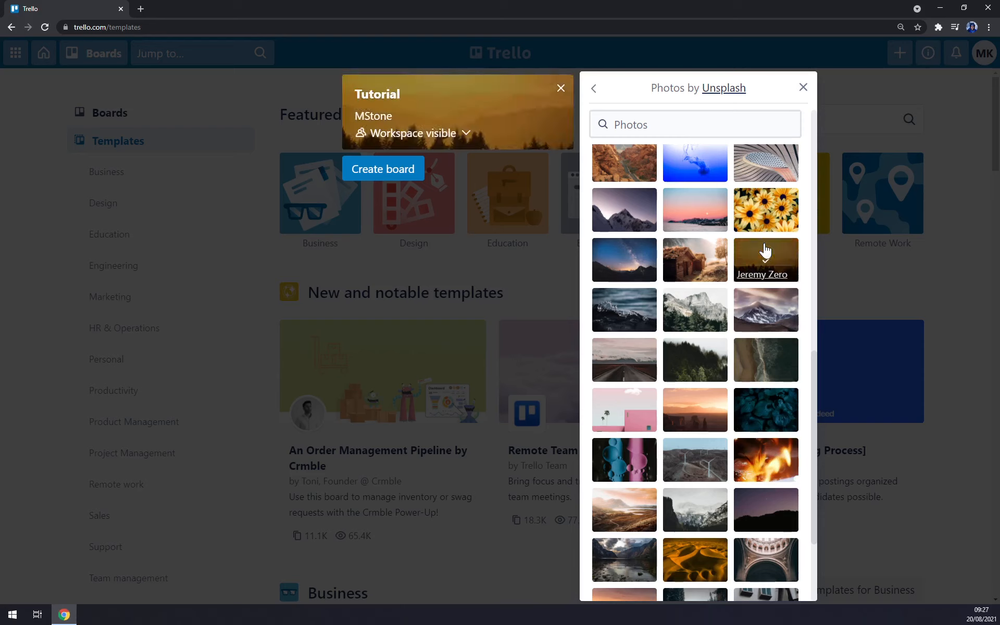
click(802, 87)
click(381, 172)
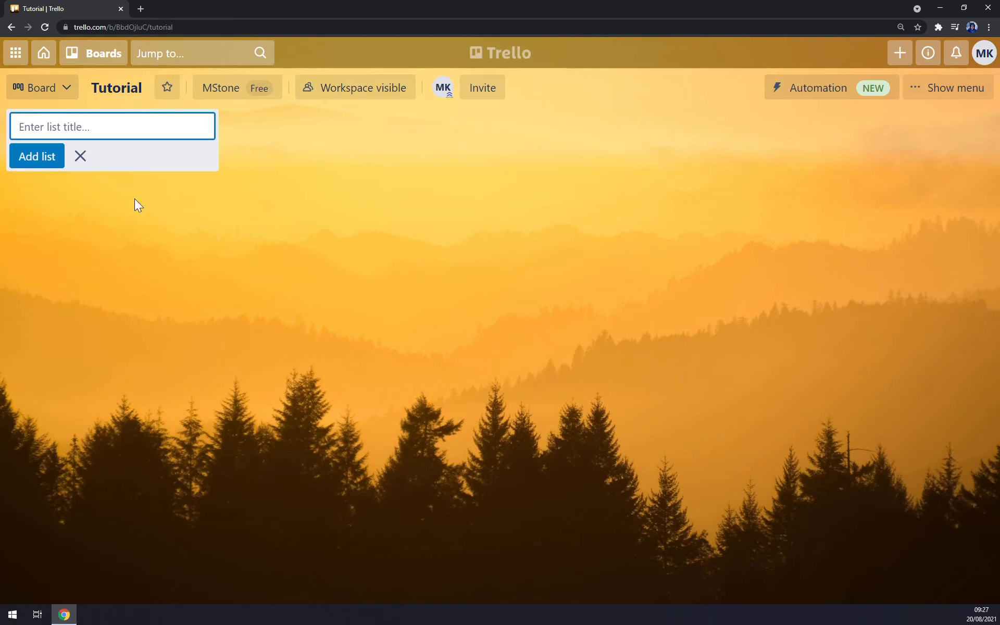
Look over the invite form and the current board member's profile card.
click(487, 89)
click(537, 161)
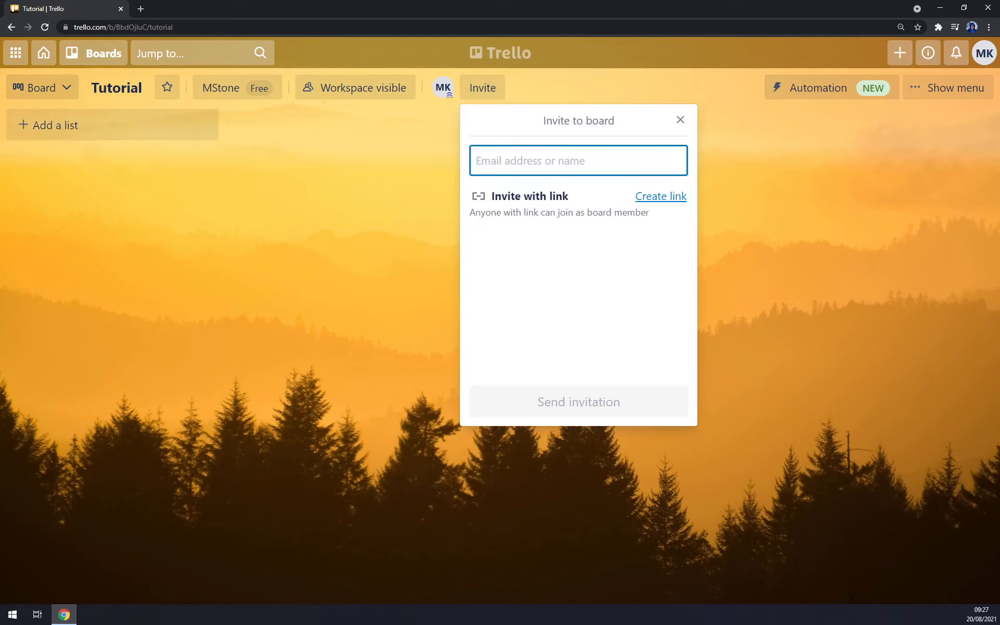
click(680, 120)
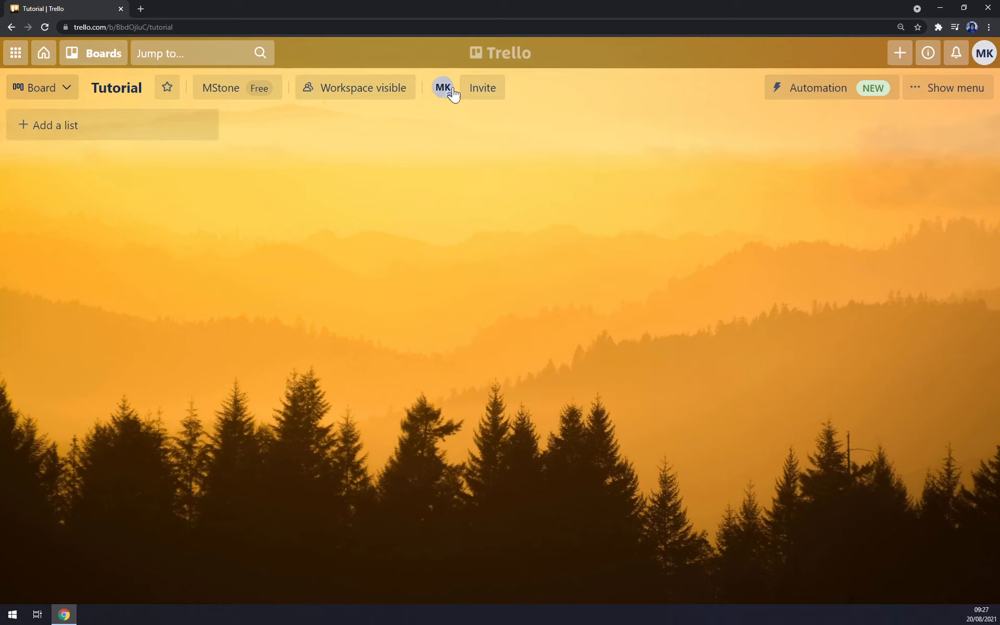
click(449, 92)
click(562, 84)
Invite the second person by their e-mail address and send the invitation.
click(501, 92)
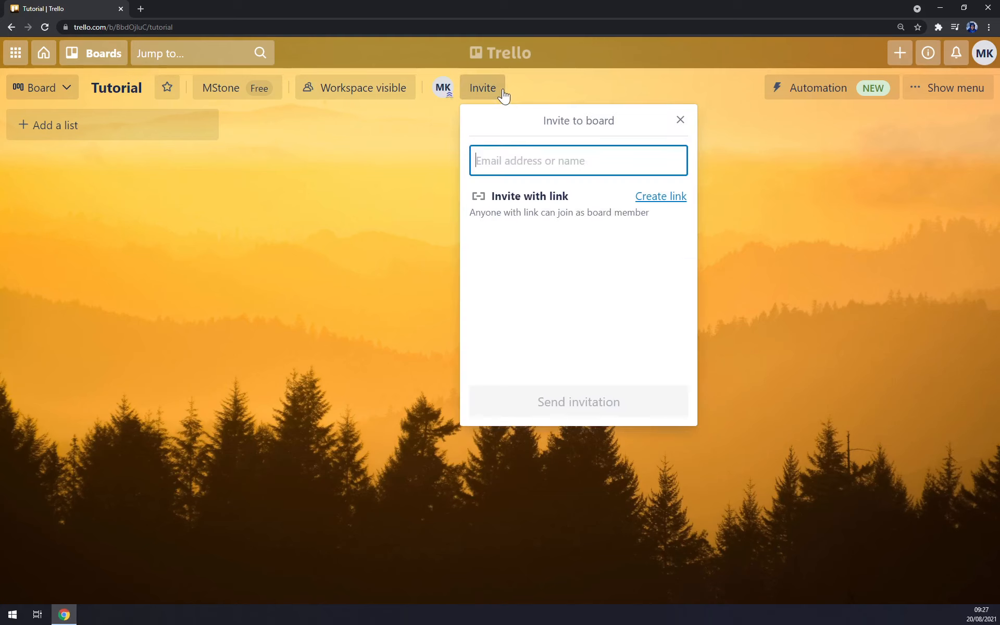
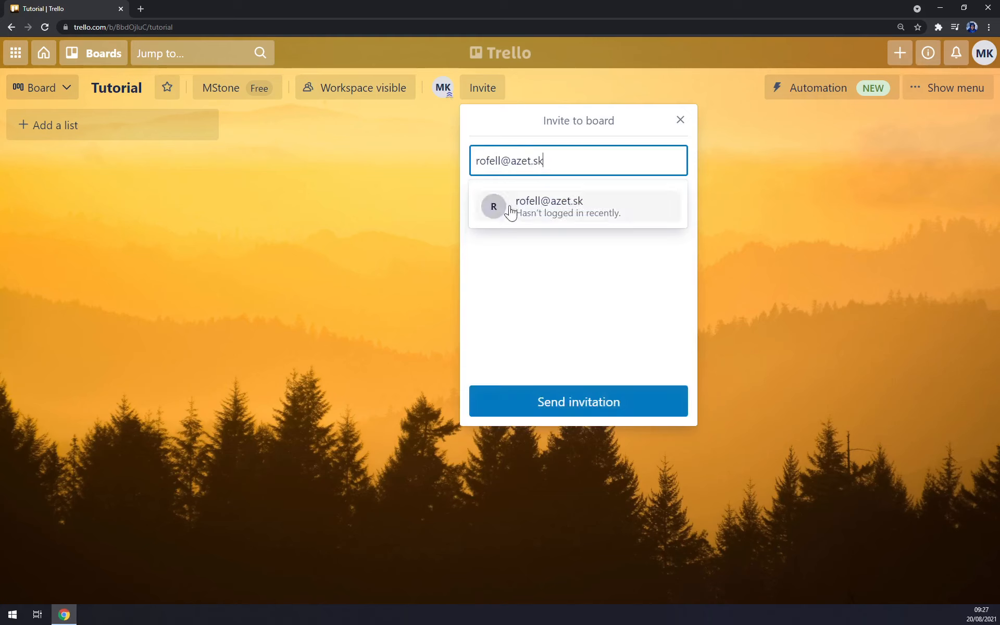
click(568, 219)
click(586, 416)
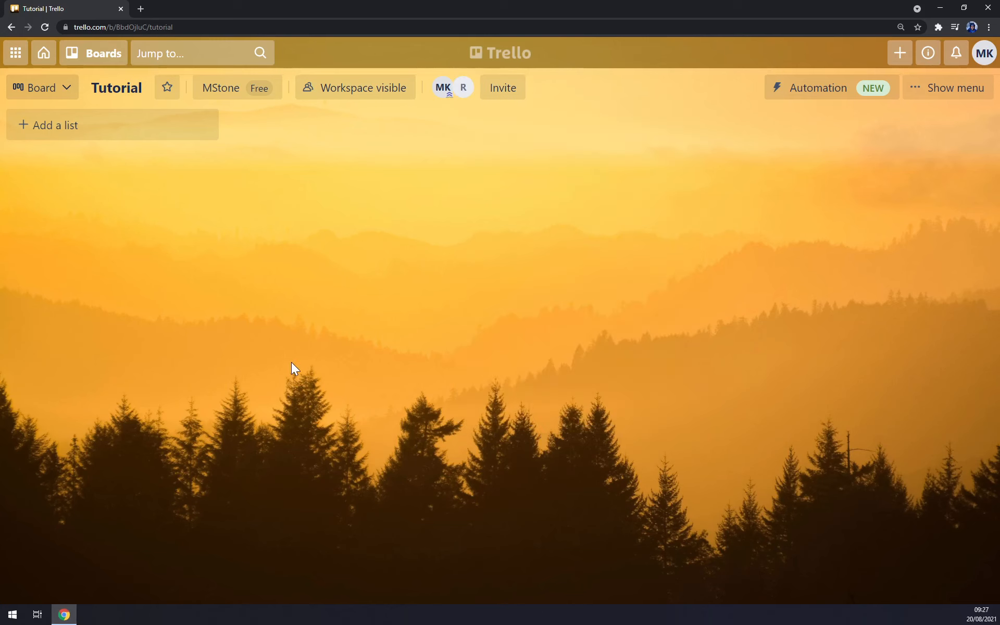
click(394, 101)
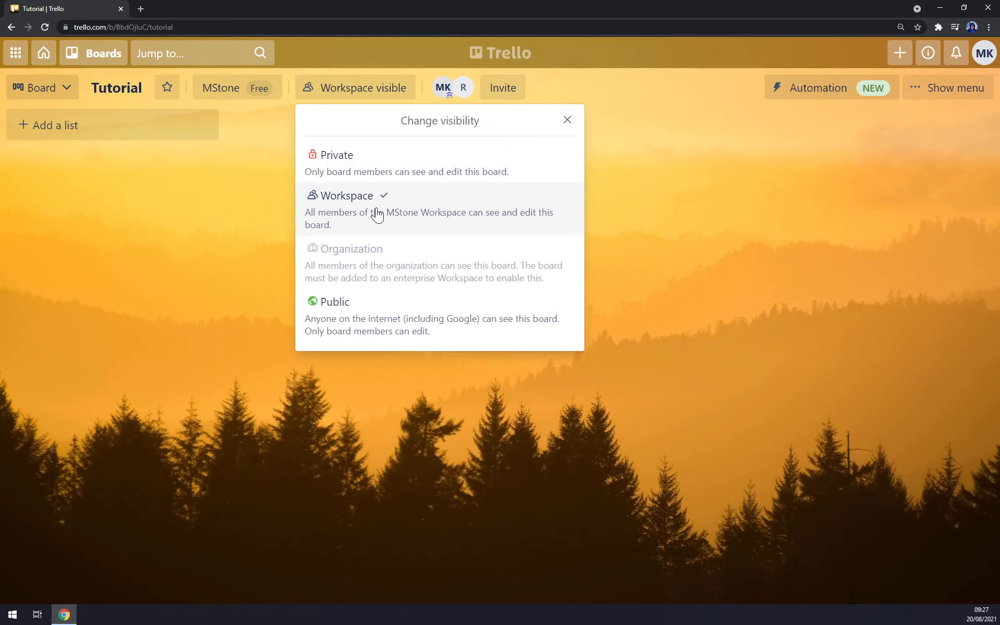
click(748, 220)
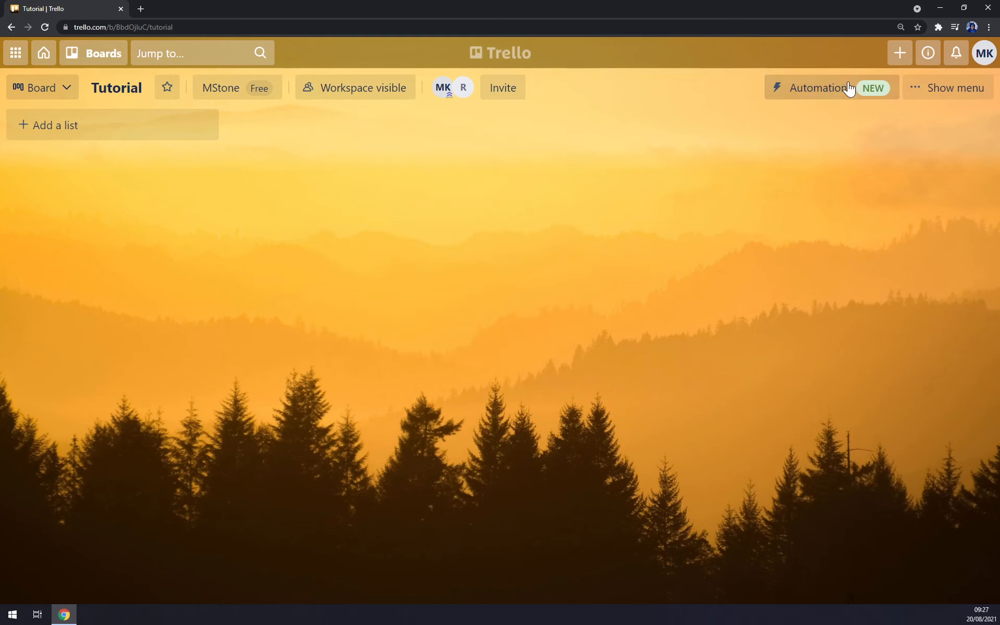
click(816, 95)
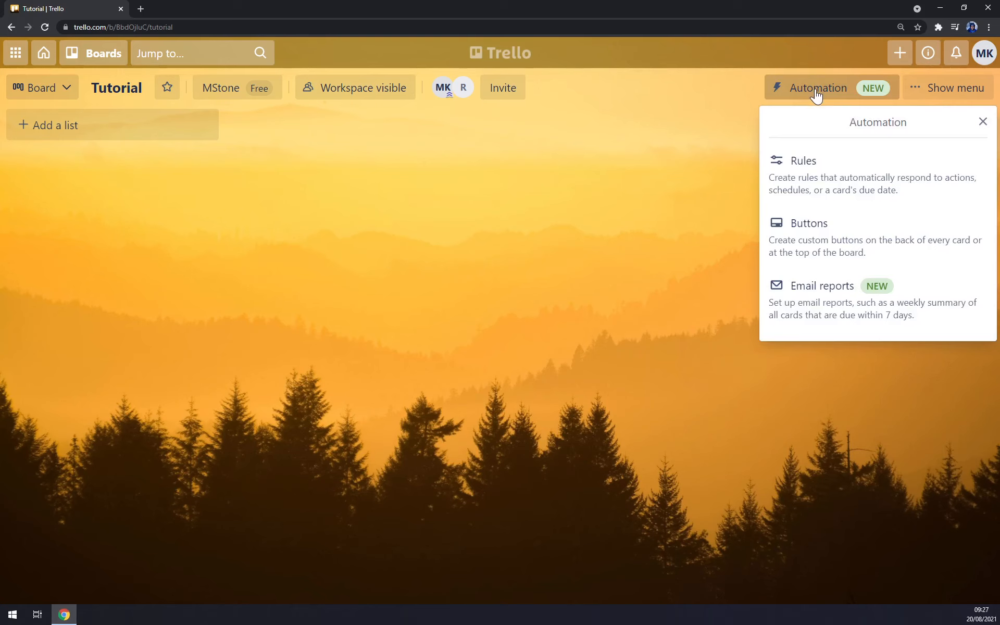
click(946, 96)
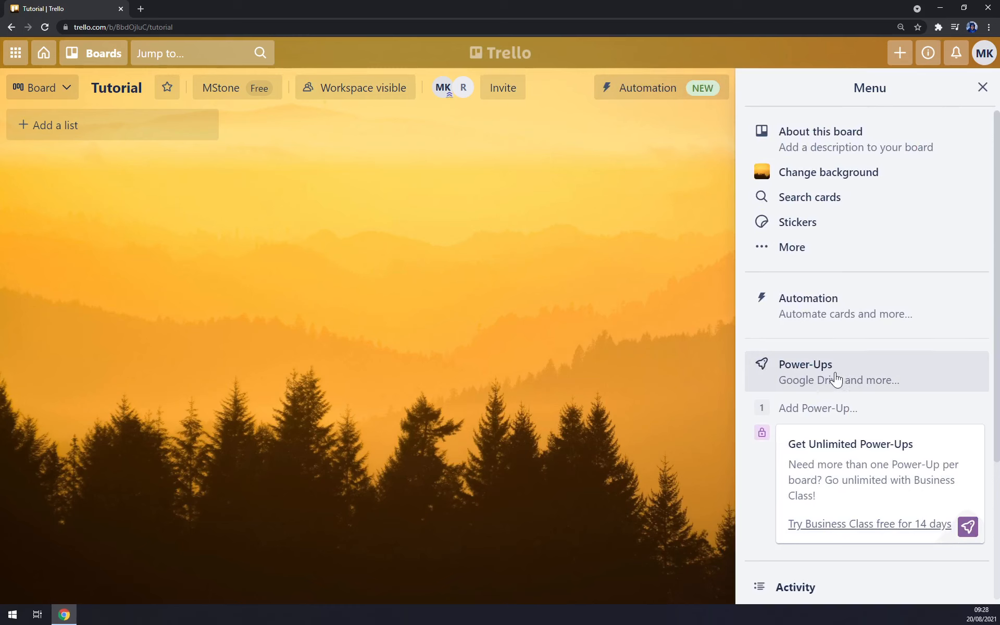
scroll(834, 379, down, 4)
scroll(854, 344, up, 4)
click(982, 88)
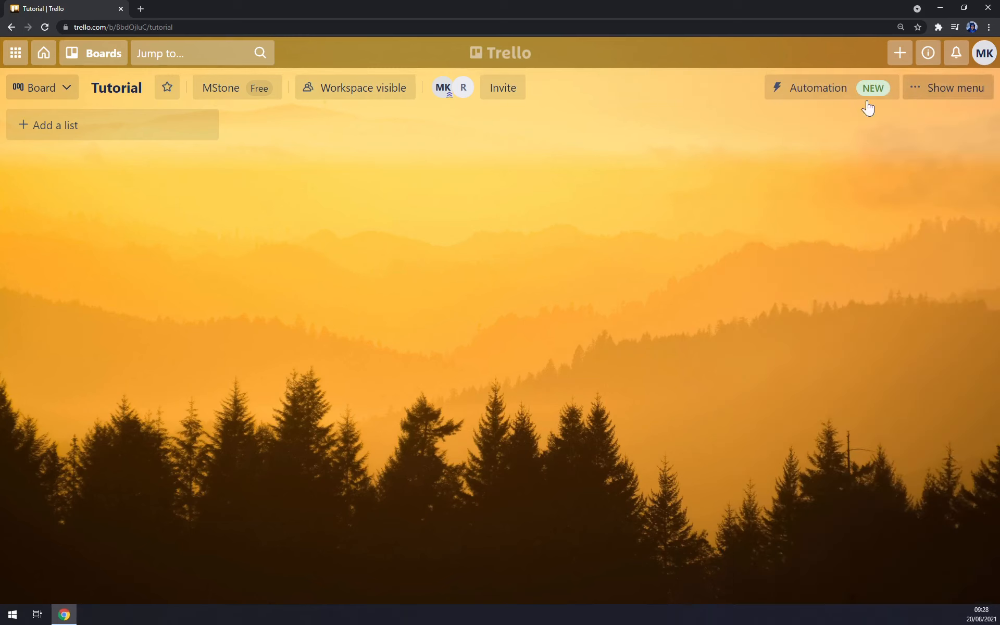
Create the 'Weekly TO DO' list.
click(61, 132)
click(256, 215)
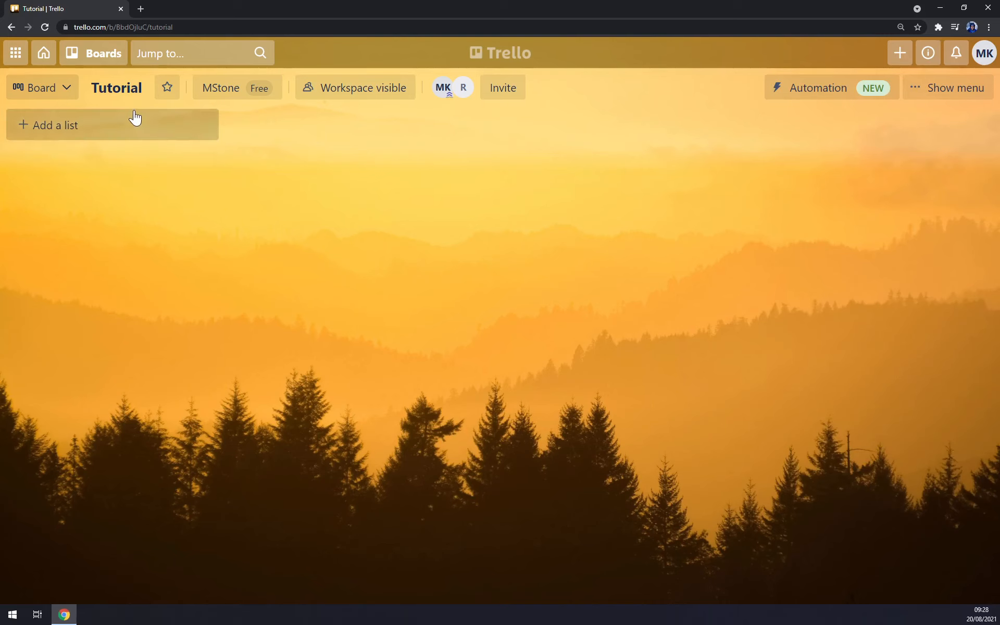
click(78, 124)
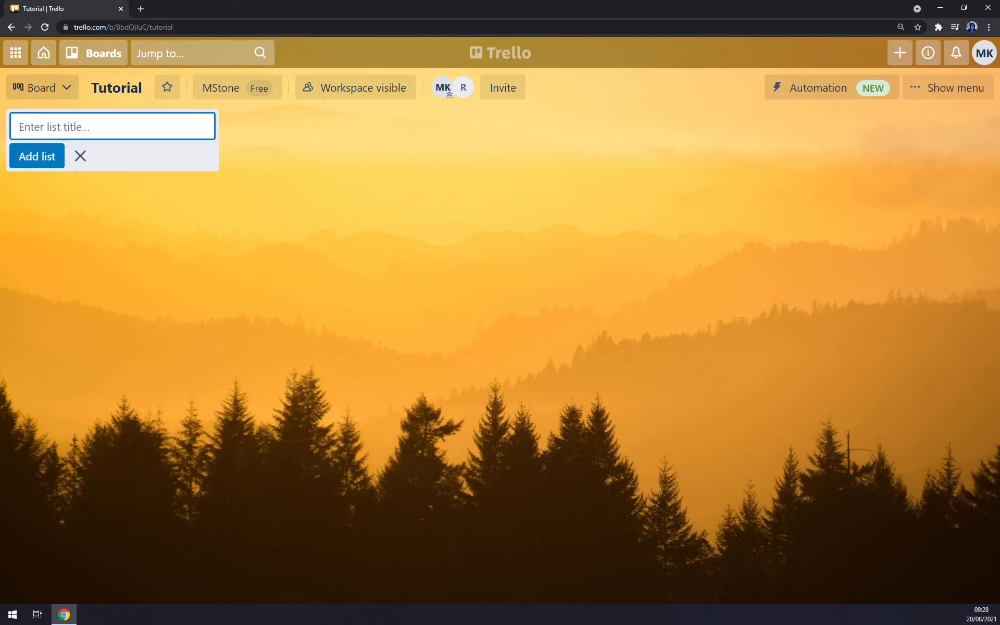
text(Weekly TO DO)
key(Return)
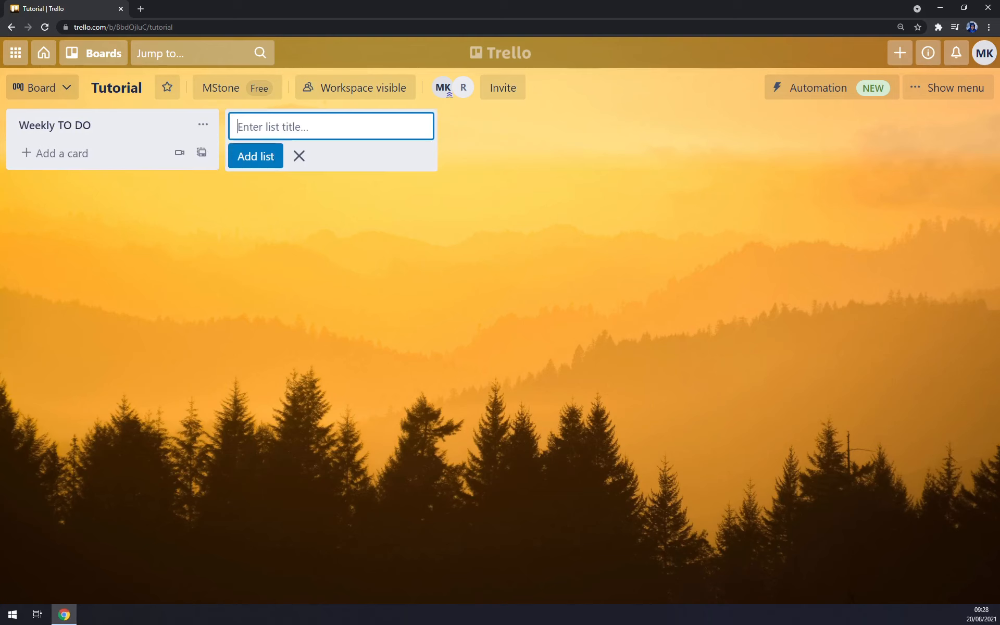
Add the 'To Do', 'Doing' and 'DONE' lists.
text(To Do)
key(Return)
text(Doing)
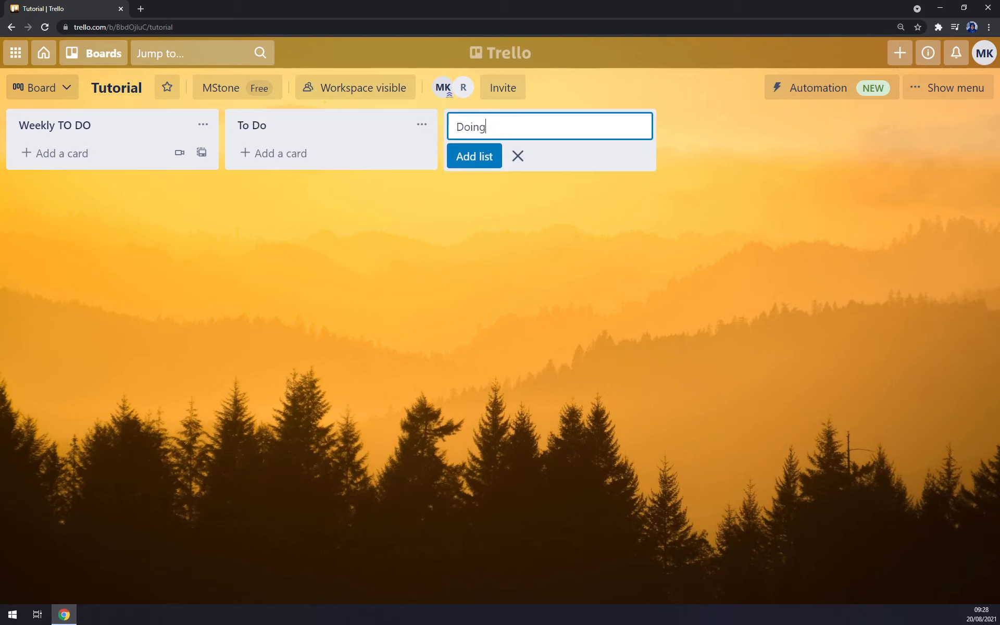
key(Return)
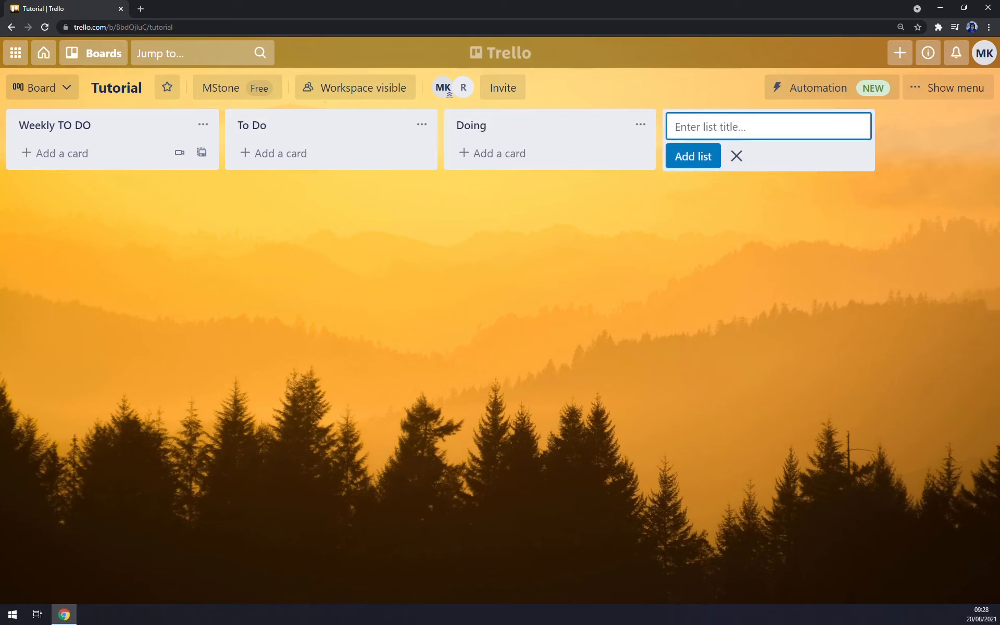
text(D)
key(ctrl+a)
text(one)
key(BackSpace)
key(BackSpace)
key(BackSpace)
text(DO)
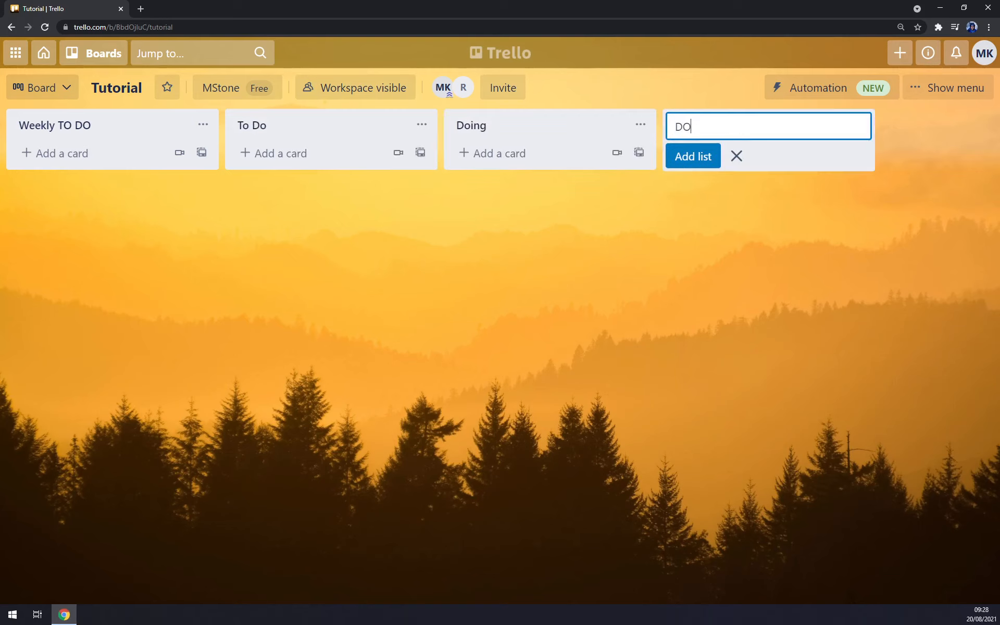
text(ONE)
key(Return)
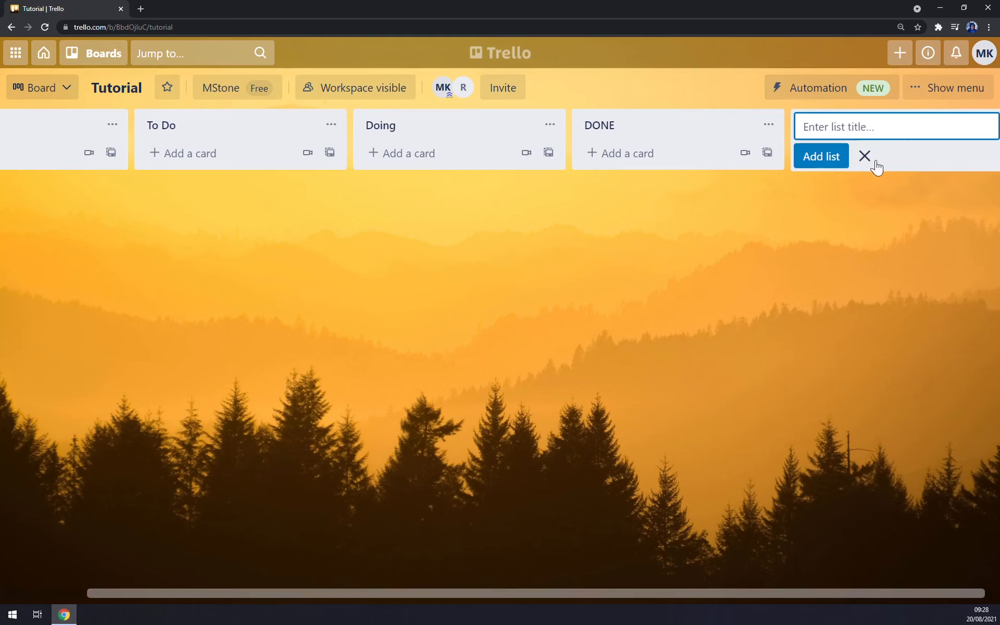
Close the list form, scroll back left, and begin a card in Weekly TO DO.
click(867, 158)
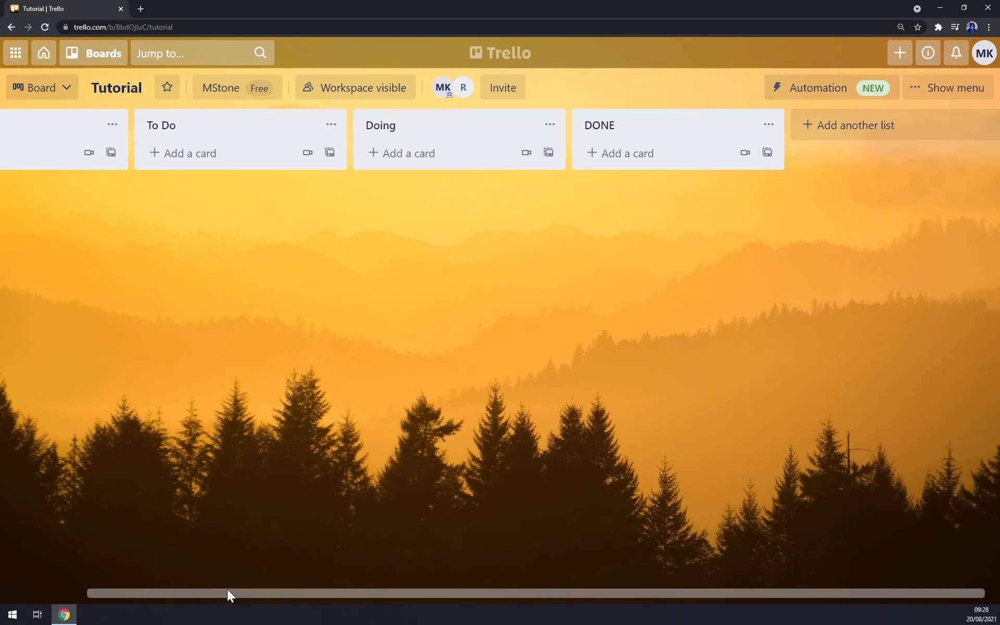
drag(227, 594, 11, 558)
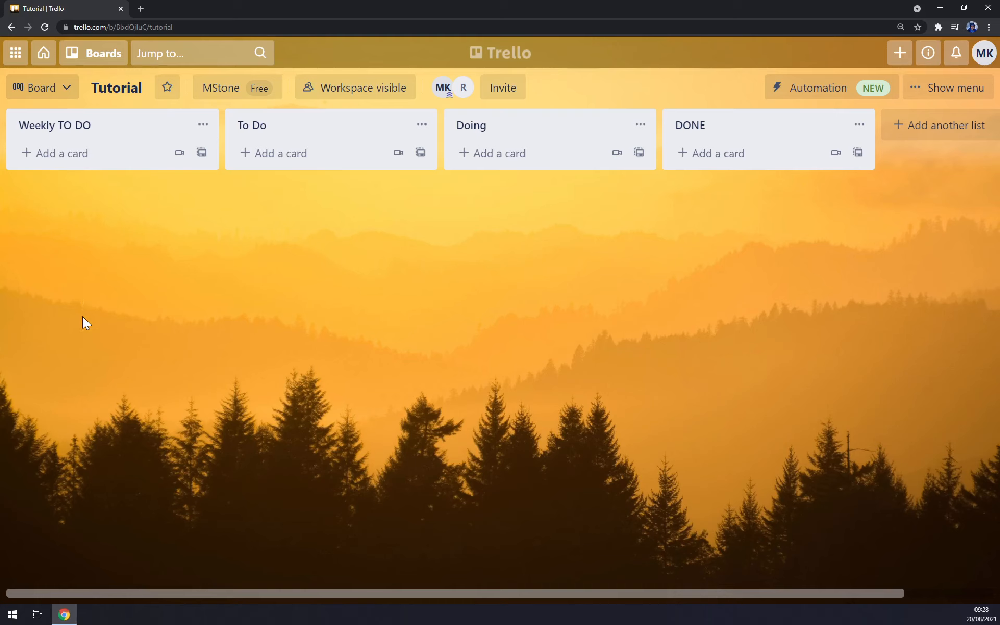
click(69, 153)
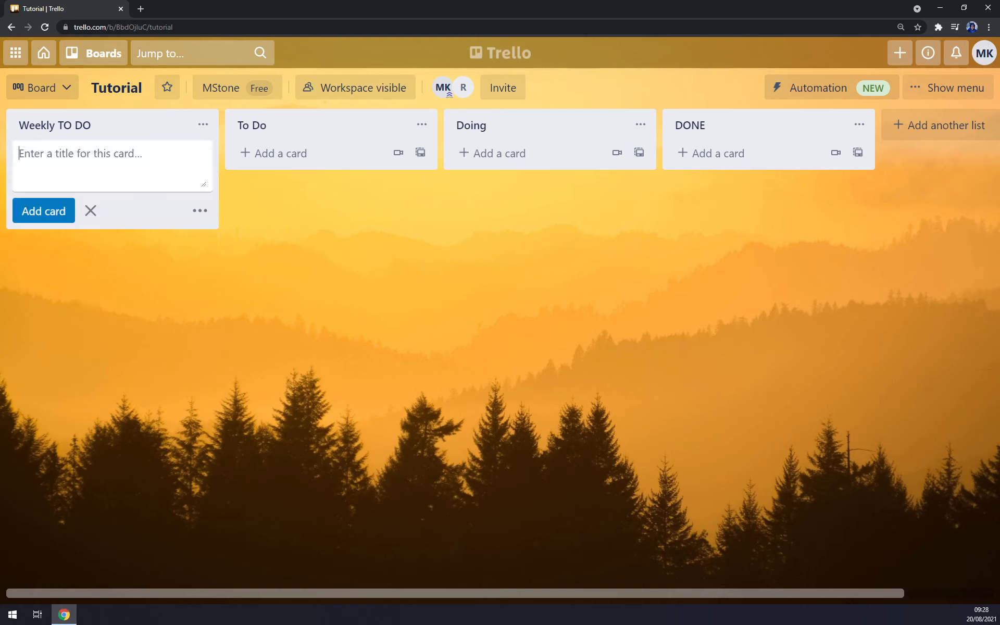
Add cards 'Trello Tutorials', 'Youtube Tutorials', 'Post Edits for YT' and 'Thumbnails' to Weekly TO DO.
text(T)
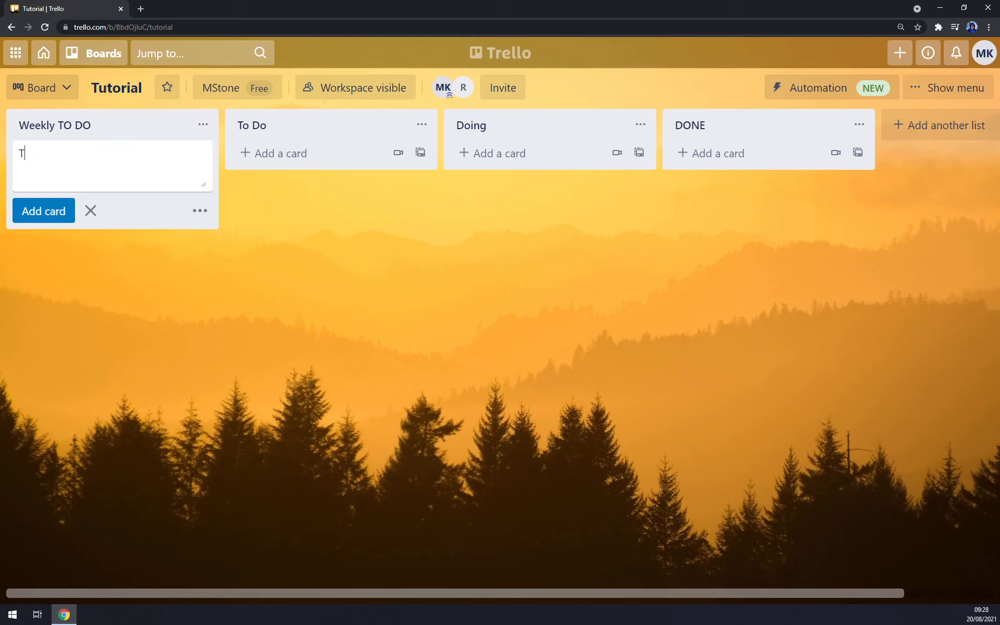
text(rello Tutorials)
key(Return)
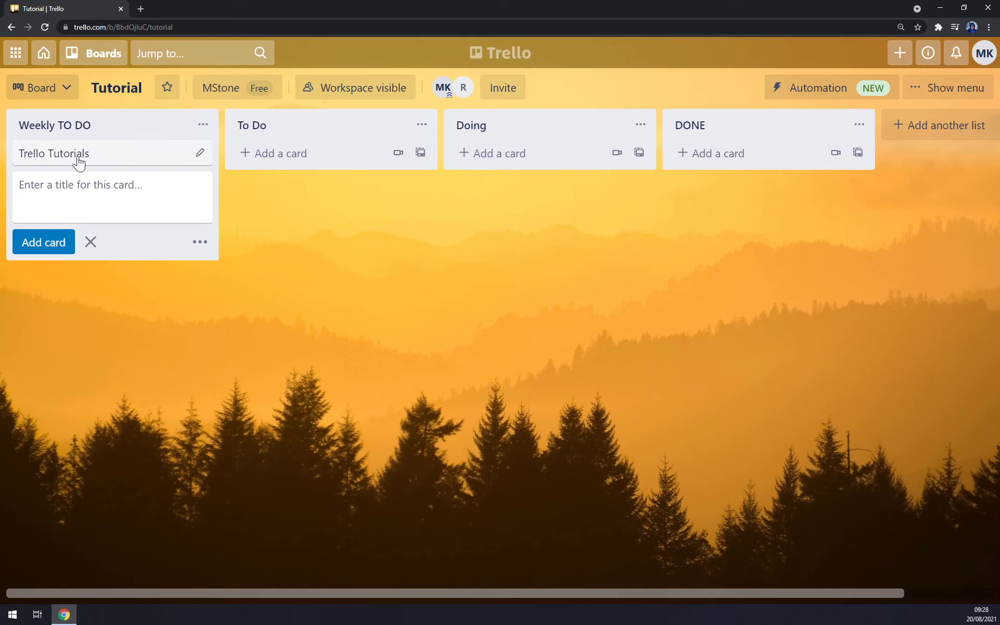
text(Youtube Tuto)
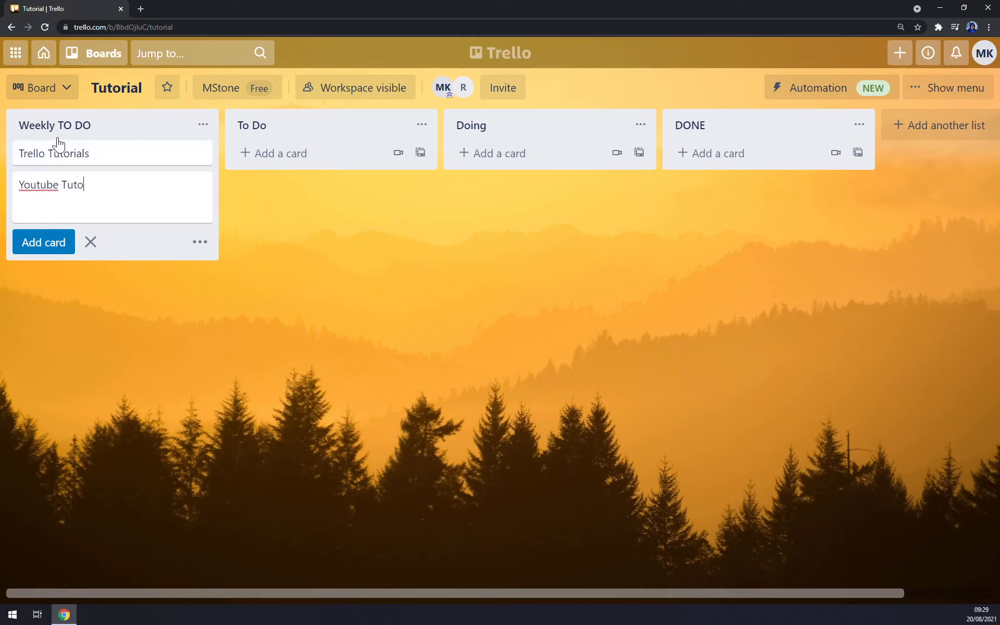
text(rials)
key(Return)
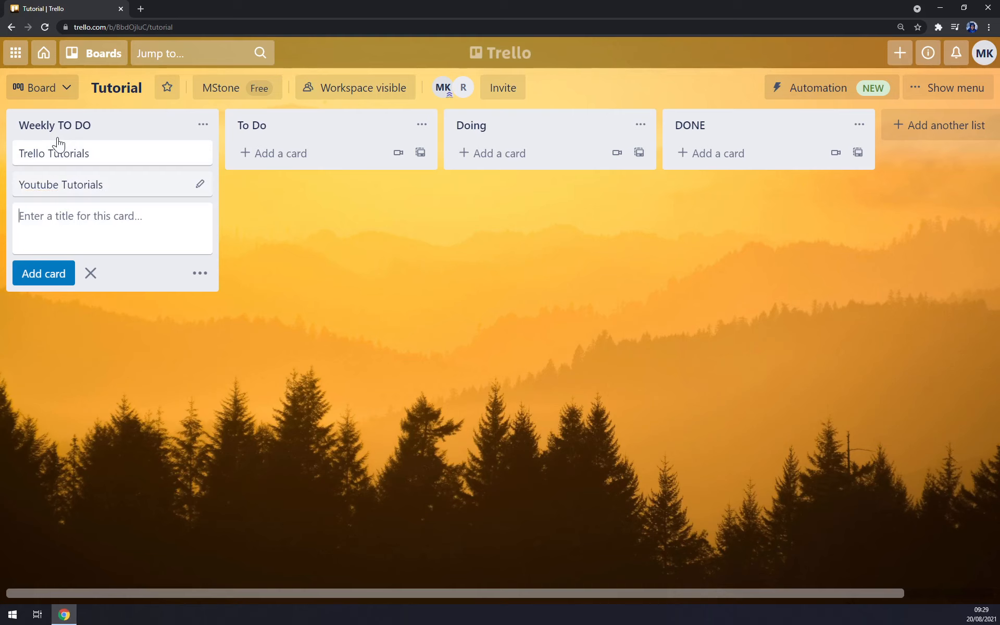
text(Post Edit)
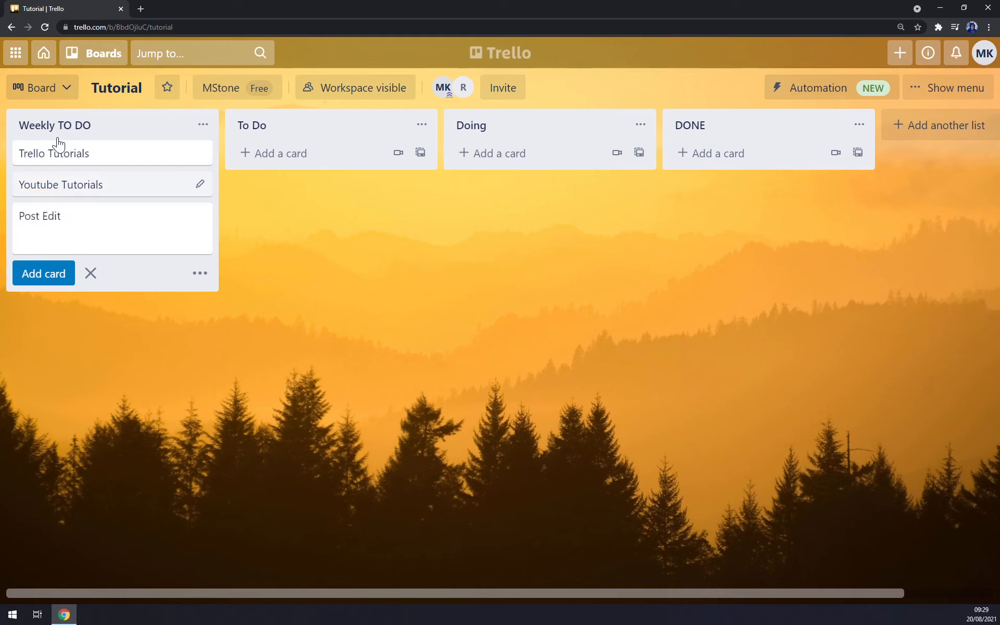
text(s for YT)
key(Return)
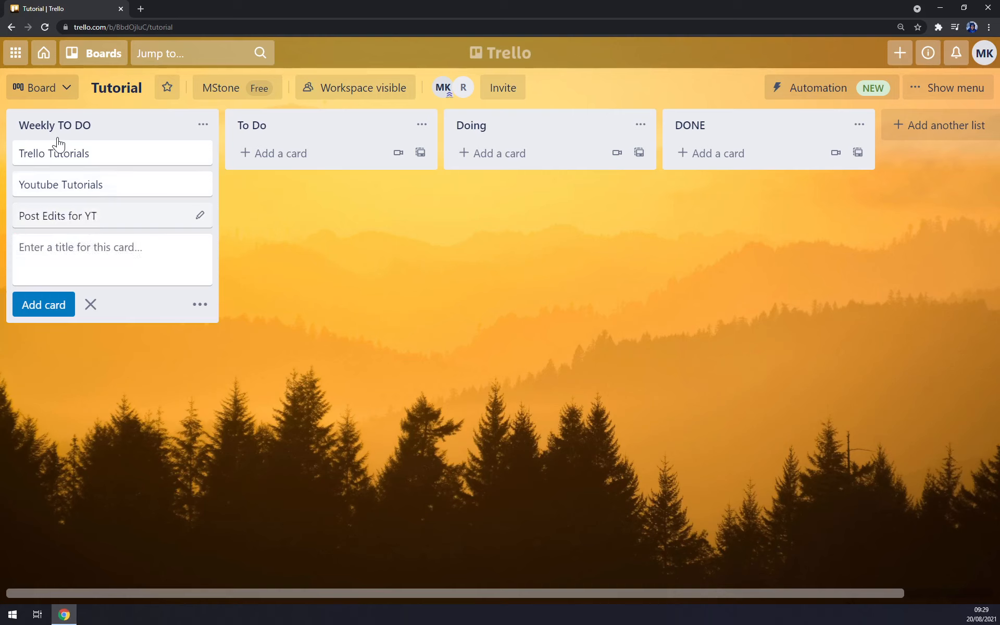
text(Thumbnails)
key(Return)
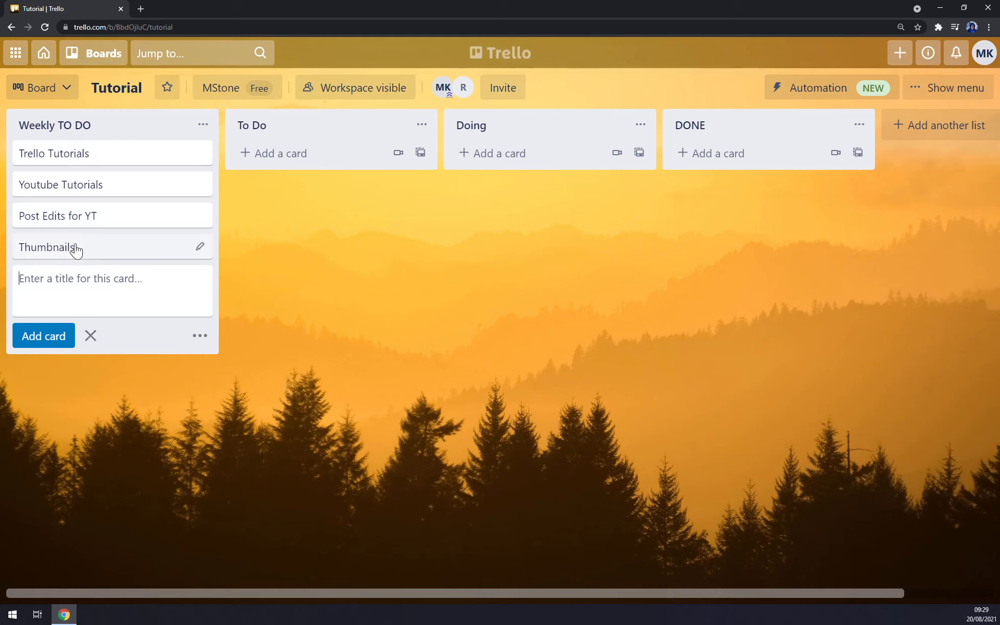
Move Trello Tutorials into To Do and Youtube Tutorials into Doing.
mouse_move(67, 161)
mouse_down()
mouse_move(249, 168)
mouse_move(65, 155)
mouse_up()
drag(106, 187, 284, 164)
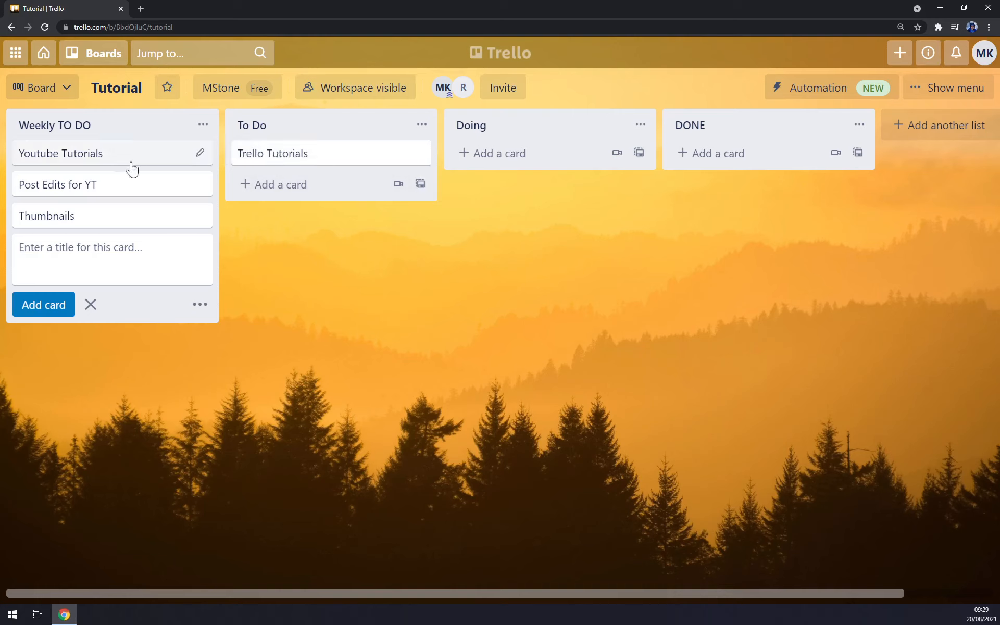
drag(103, 160, 553, 160)
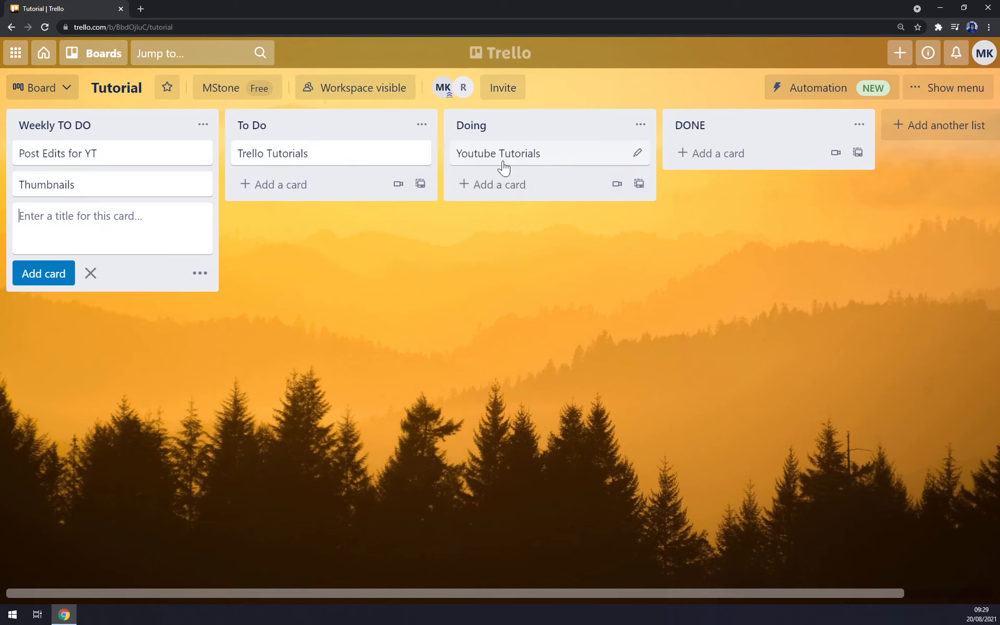
Rename To Do to 'To Do - today' and move Thumbnails below Trello Tutorials.
click(401, 130)
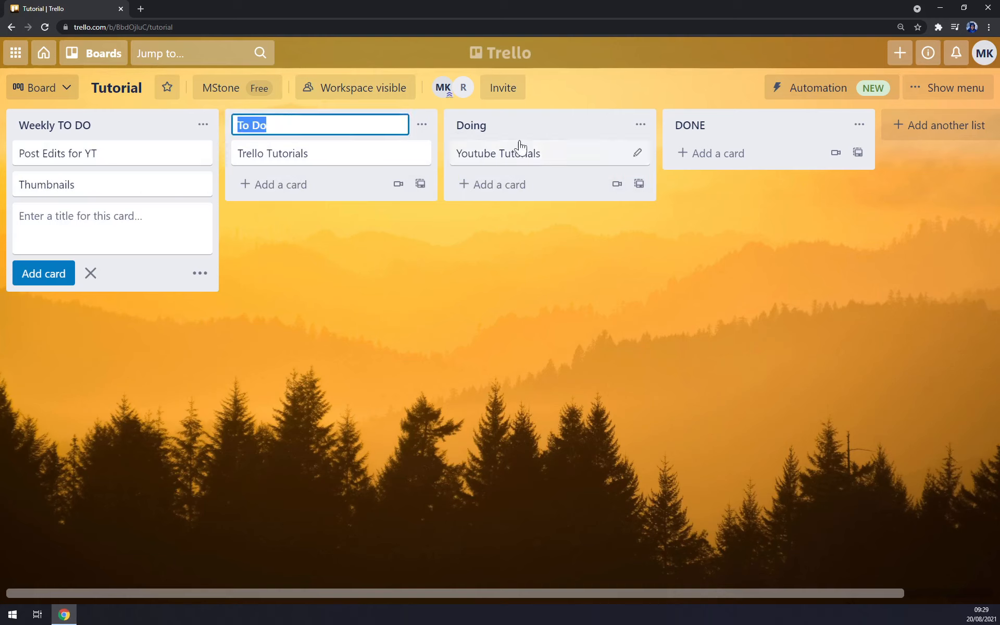
key(Right)
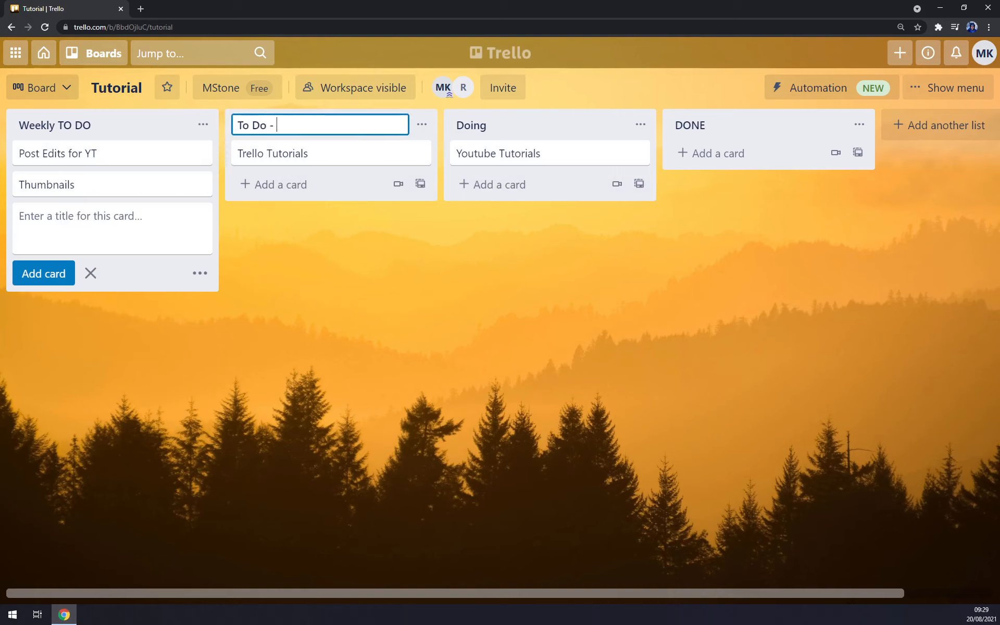
click(424, 299)
drag(102, 188, 217, 179)
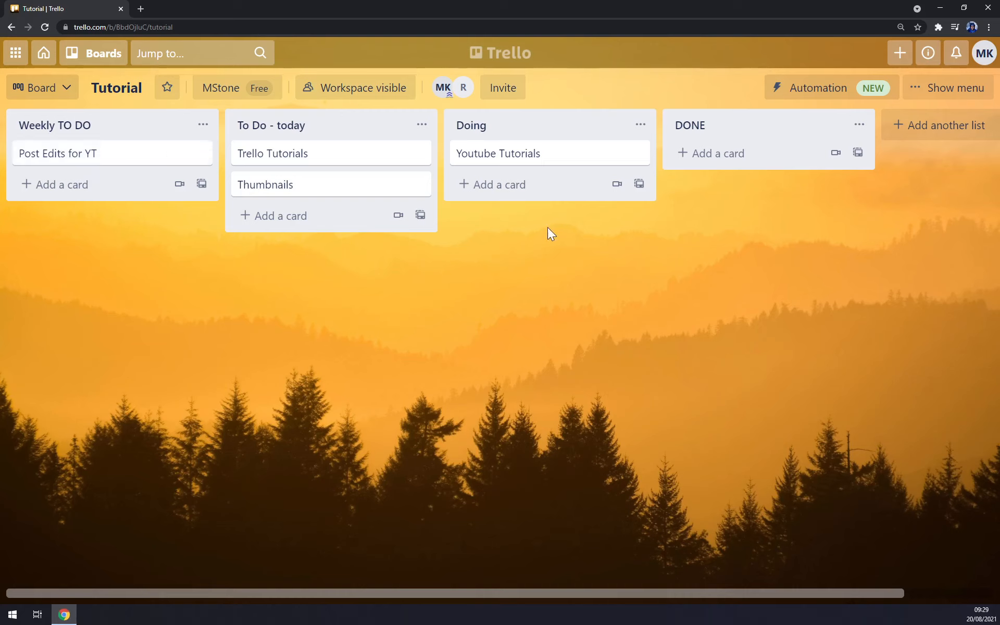
Open the Trello Tutorials card and attach moonmoon.png from the computer via the comment box.
click(313, 163)
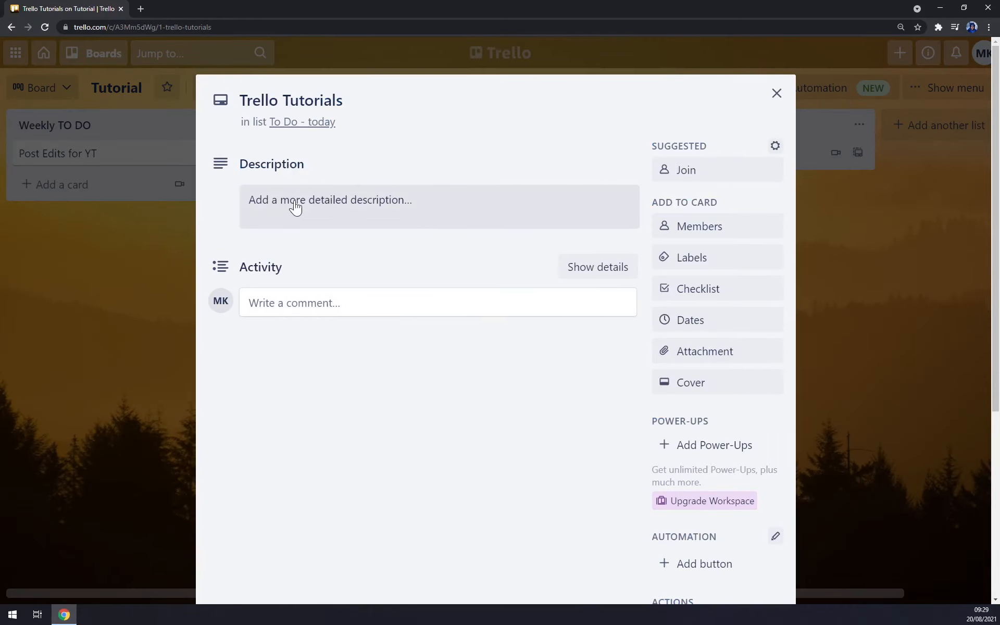
click(301, 208)
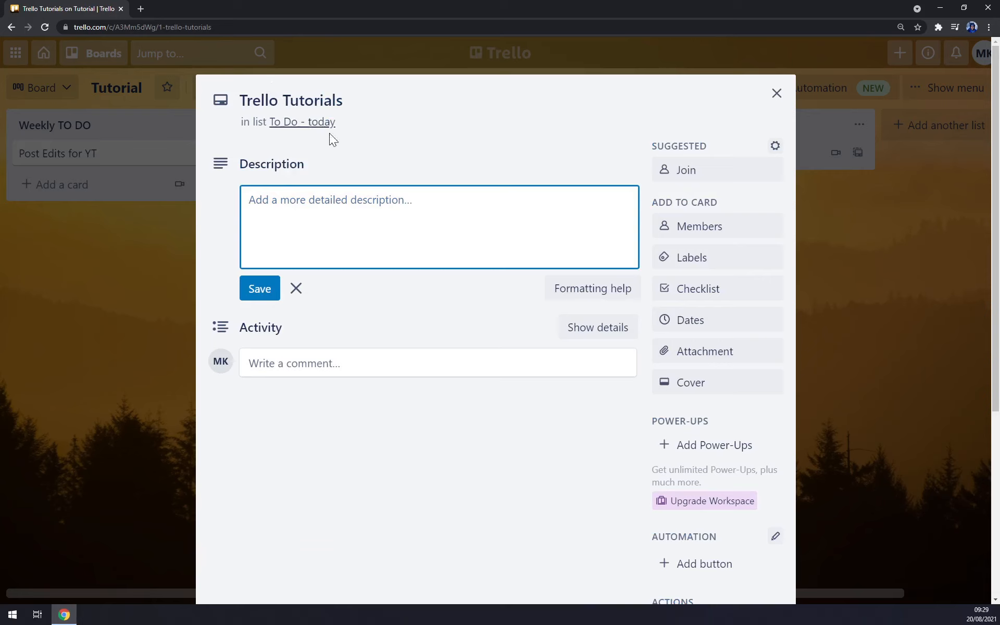
click(384, 347)
click(323, 309)
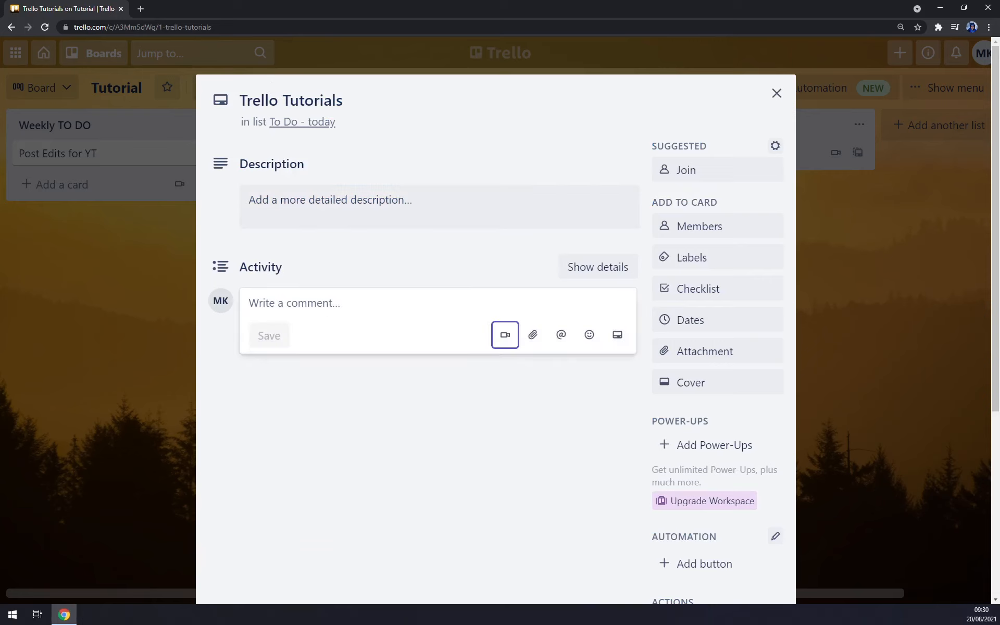
click(532, 335)
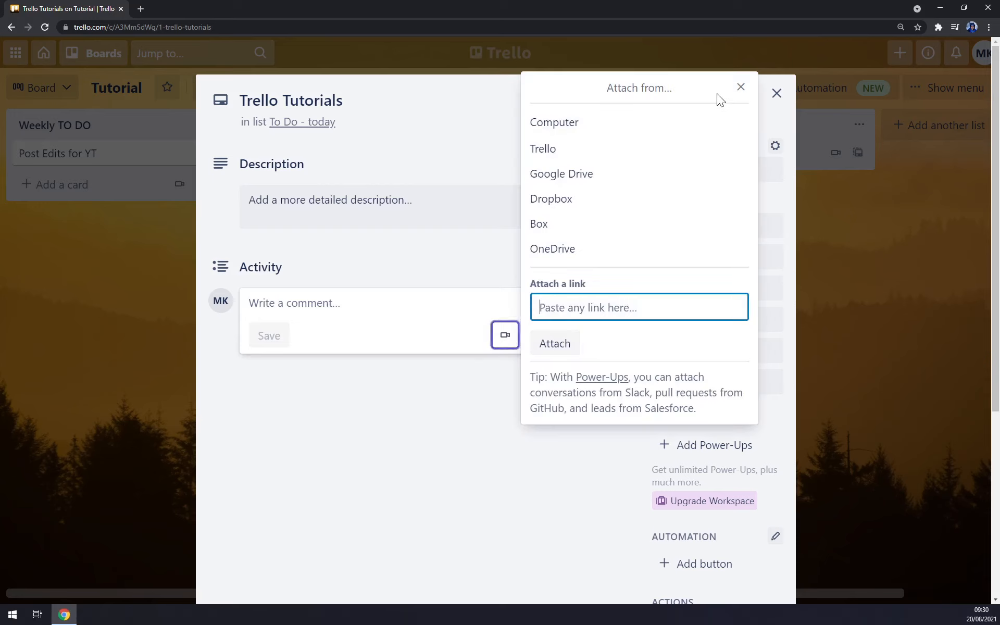
click(562, 124)
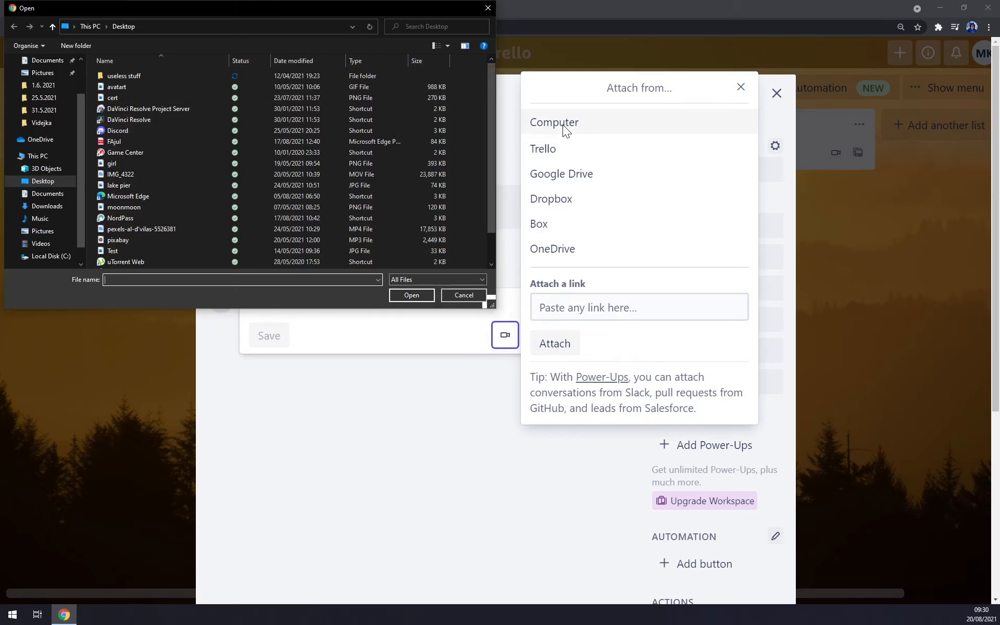
double_click(139, 206)
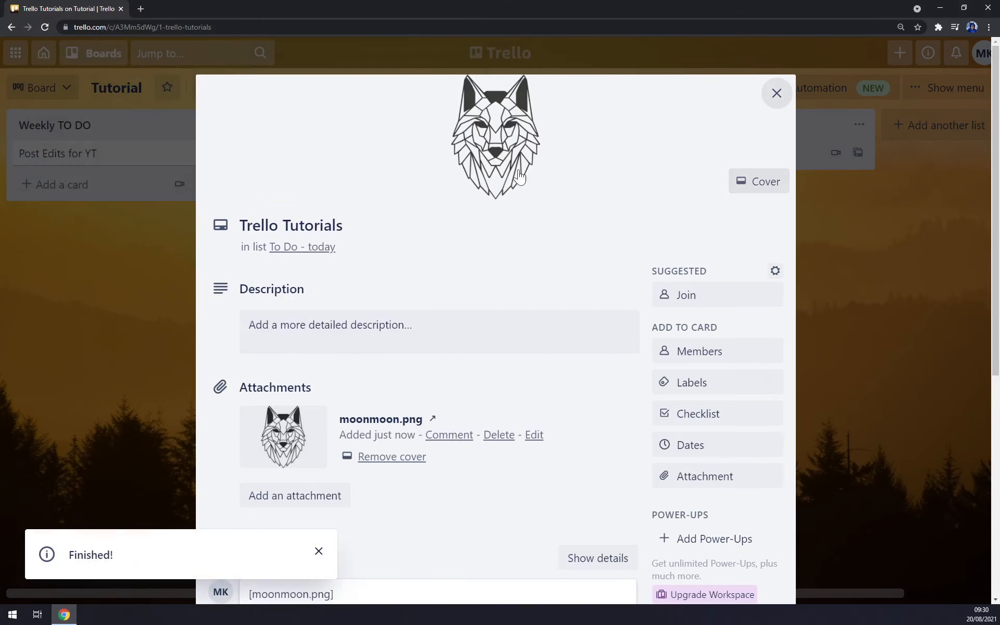
Save the description 'Creating tutorials' and post the comment linking moonmoon.png.
click(335, 342)
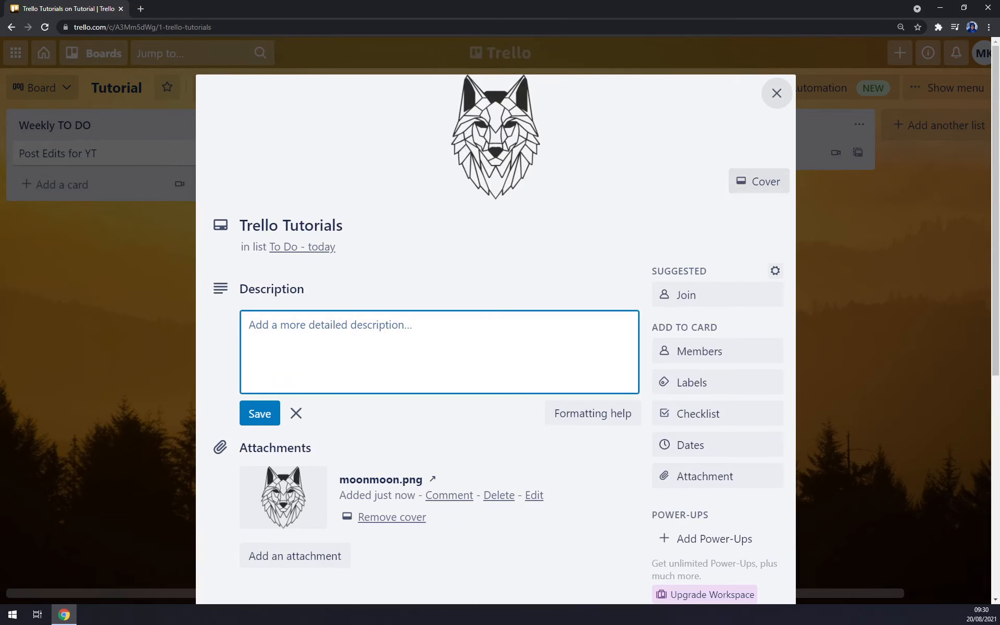
text(Creating tutorials)
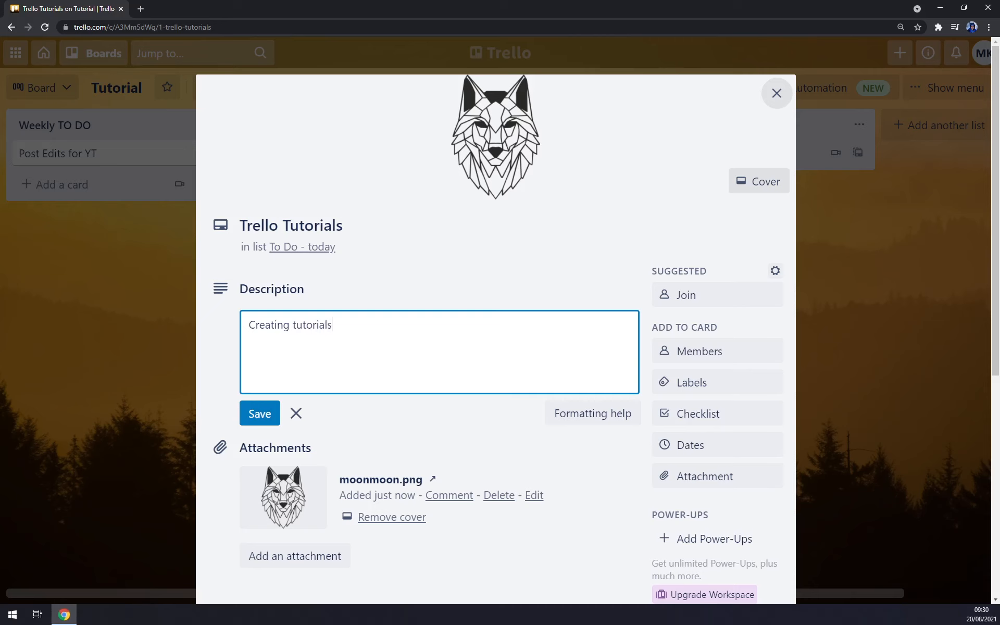
click(259, 415)
scroll(305, 371, down, 5)
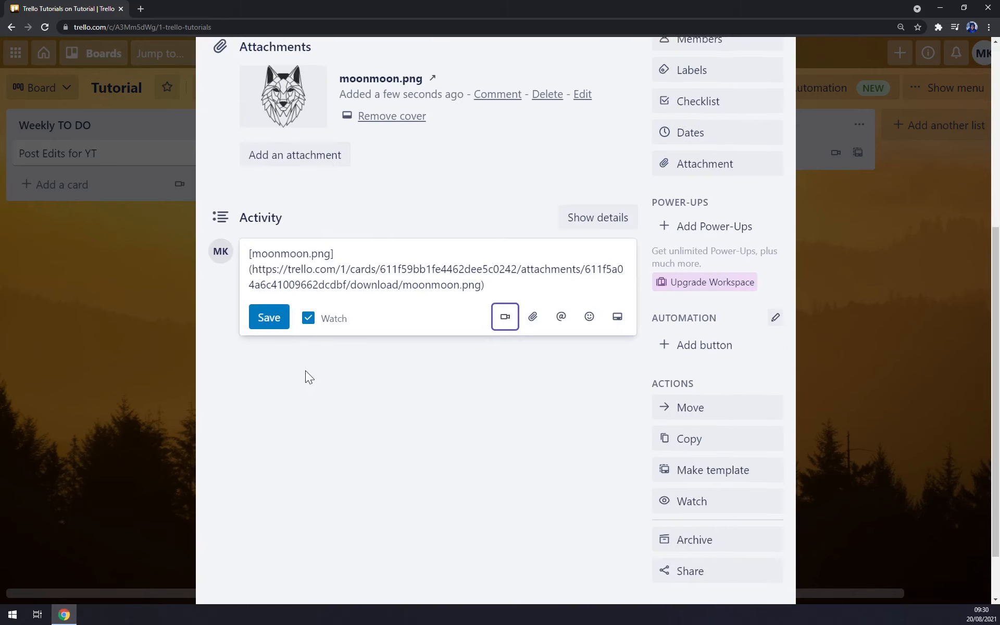
click(269, 319)
scroll(365, 420, up, 5)
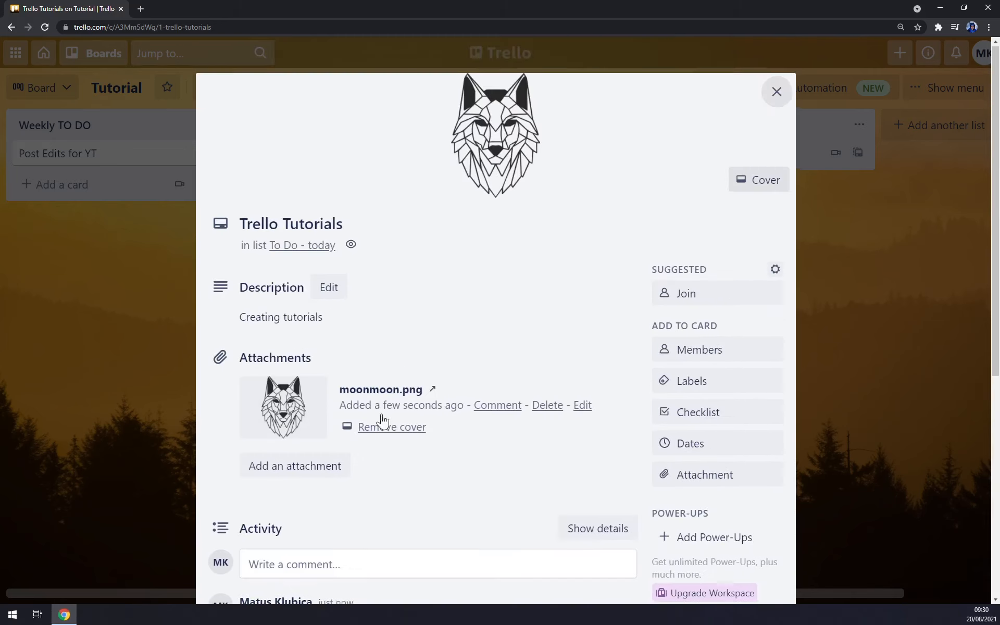
Assign the second board member to the Trello Tutorials card and give it a green label.
click(712, 354)
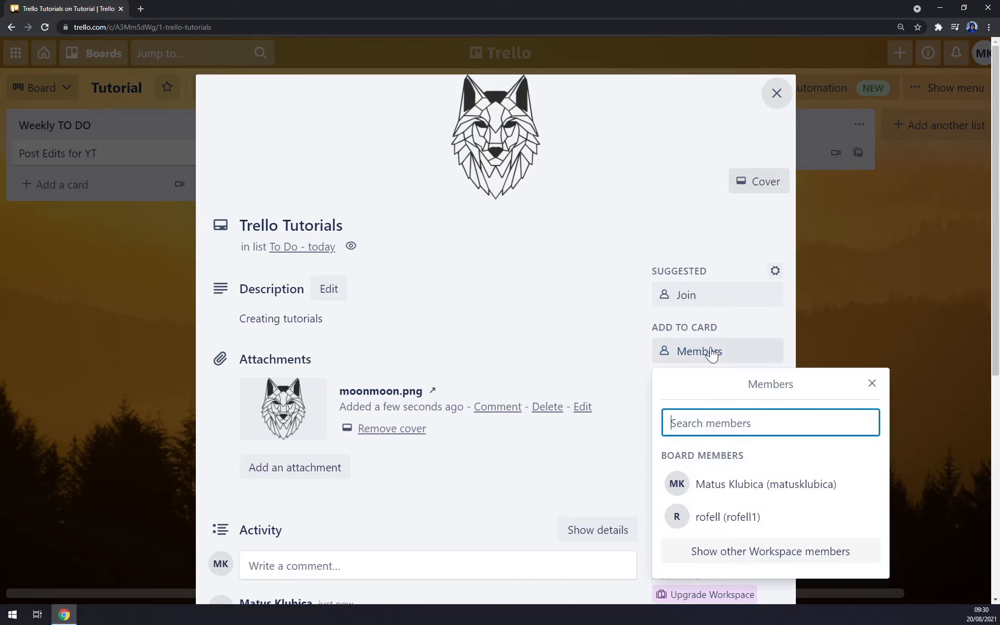
click(711, 523)
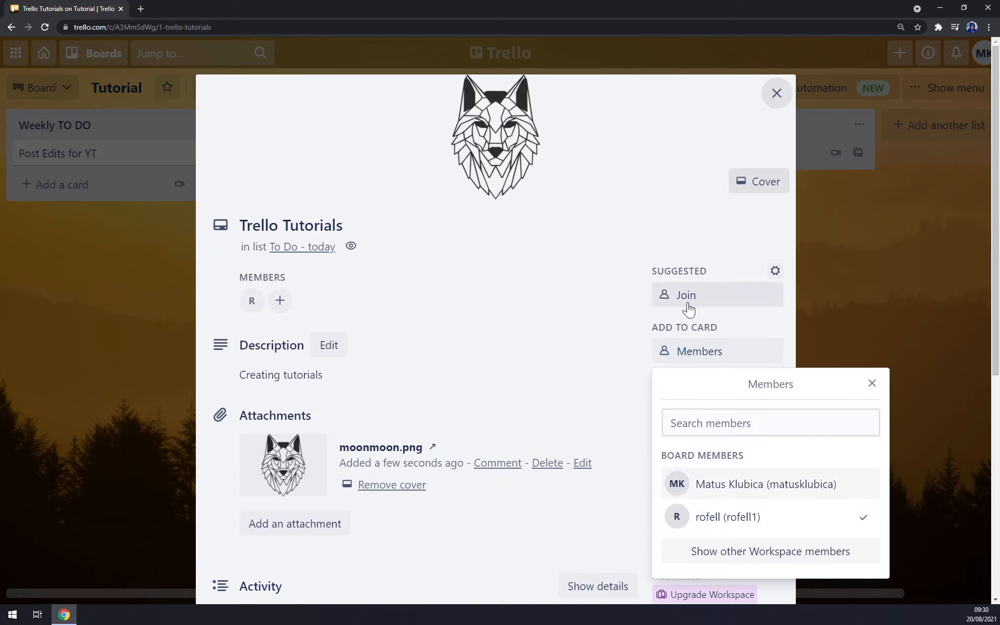
scroll(689, 310, down, 2)
click(721, 292)
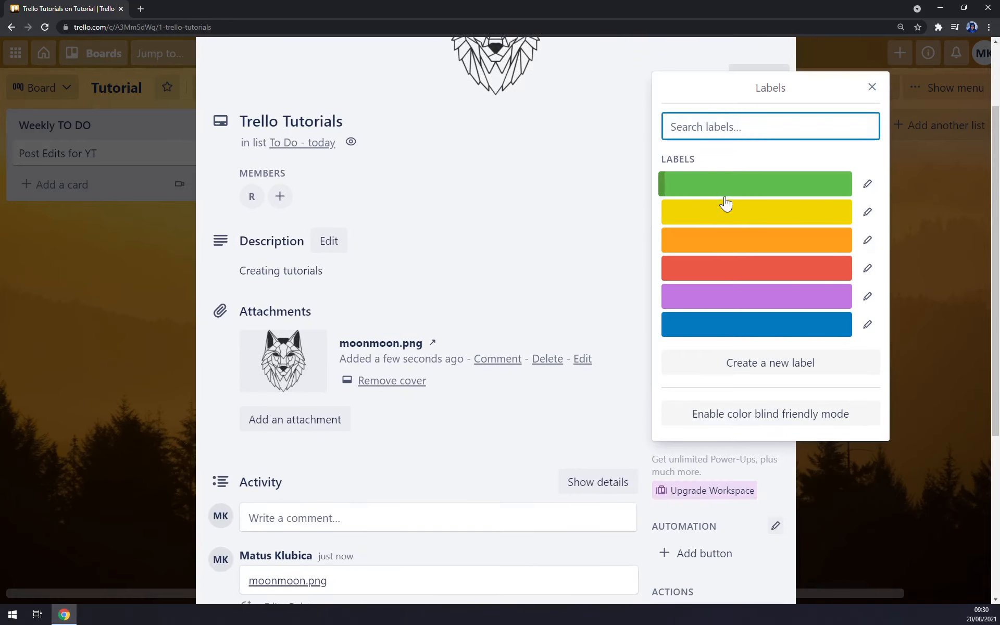
click(692, 188)
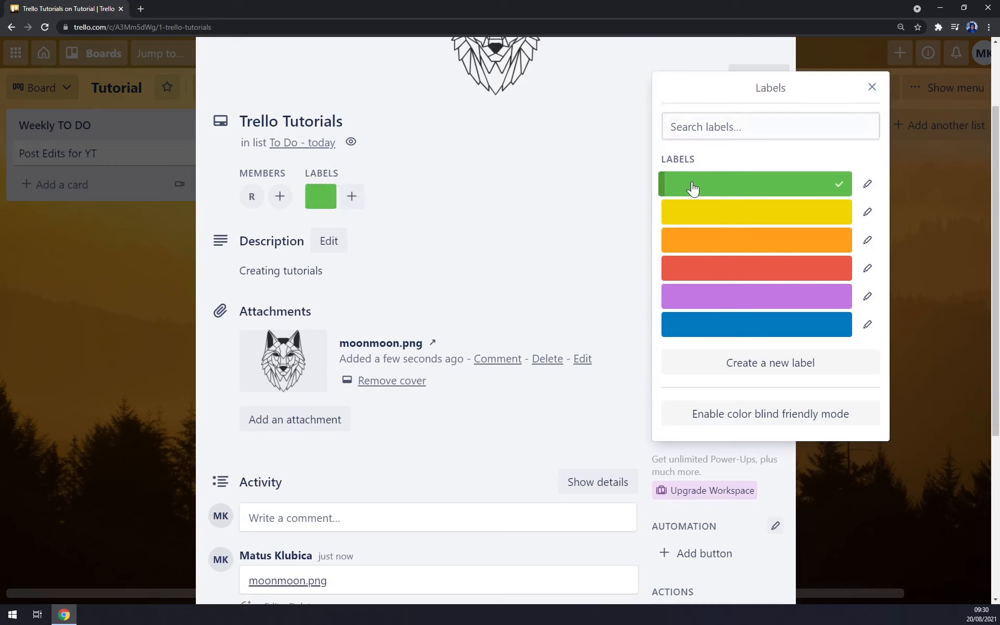
click(352, 196)
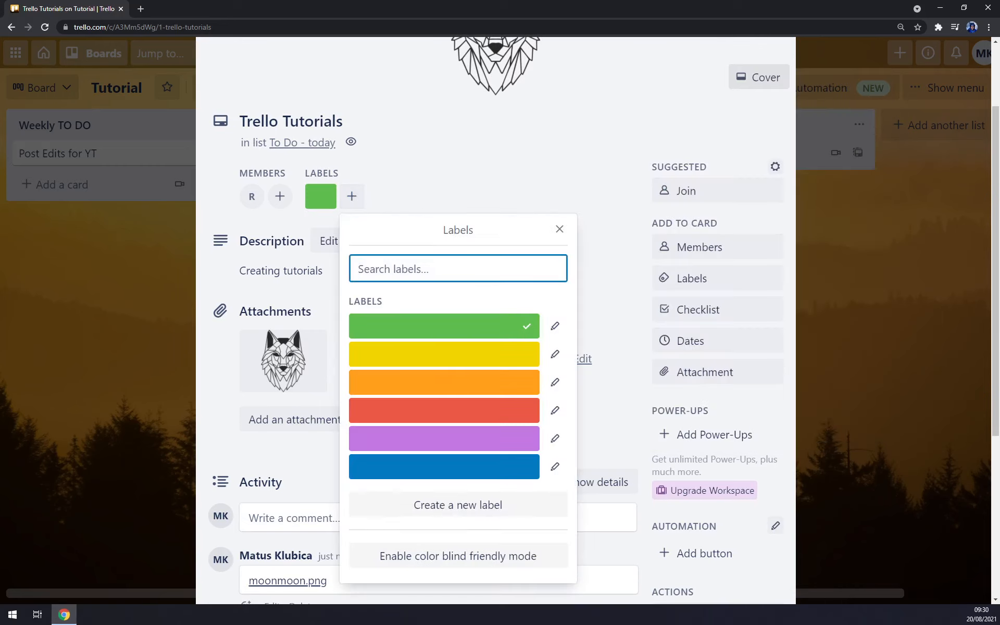
click(560, 229)
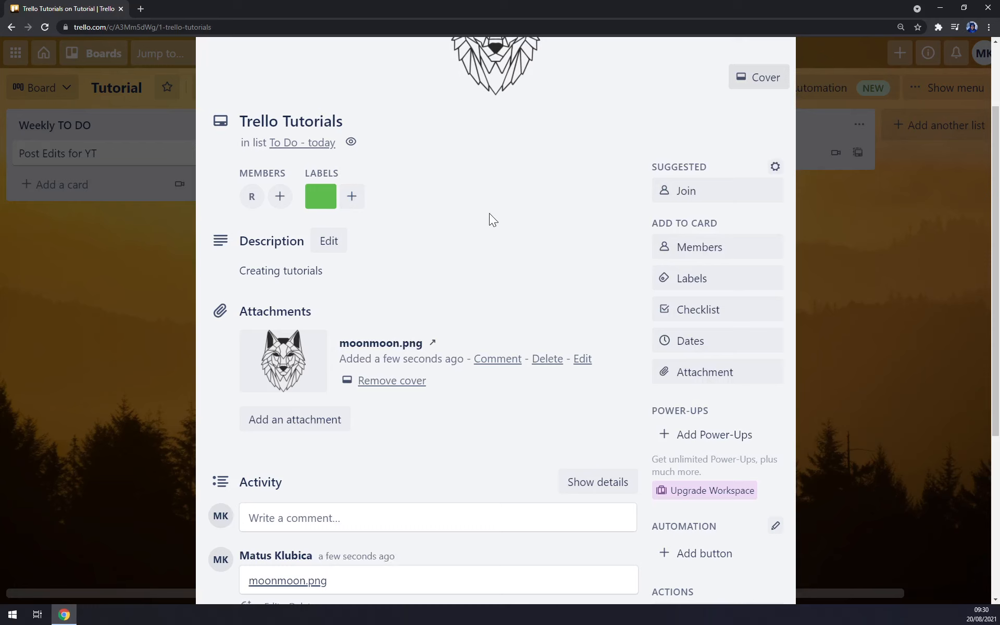
Swap the green label for red so only red remains, then close the card.
scroll(411, 363, down, 5)
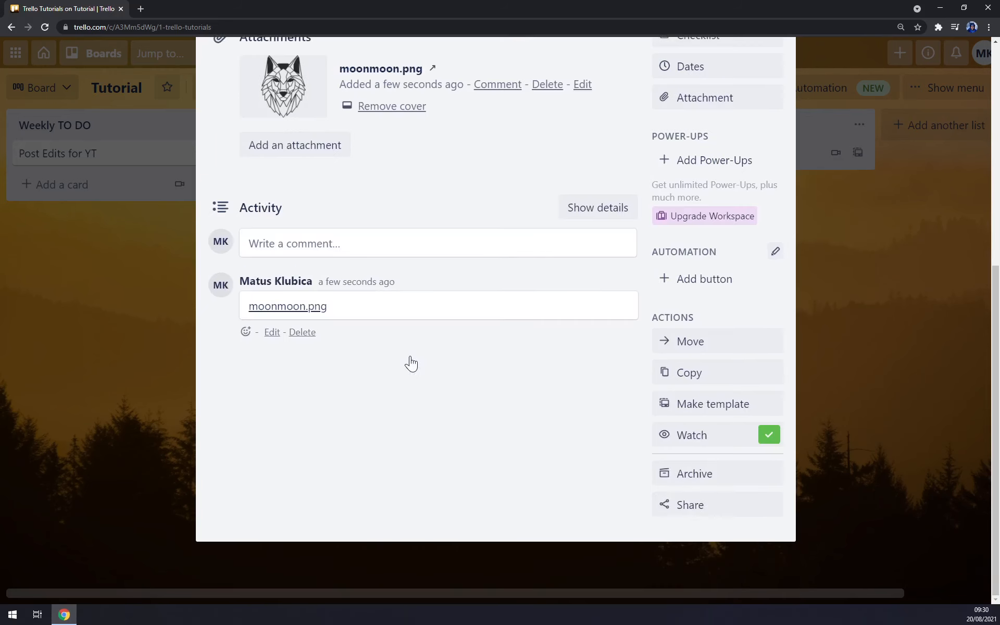
scroll(411, 363, up, 6)
click(349, 236)
click(418, 272)
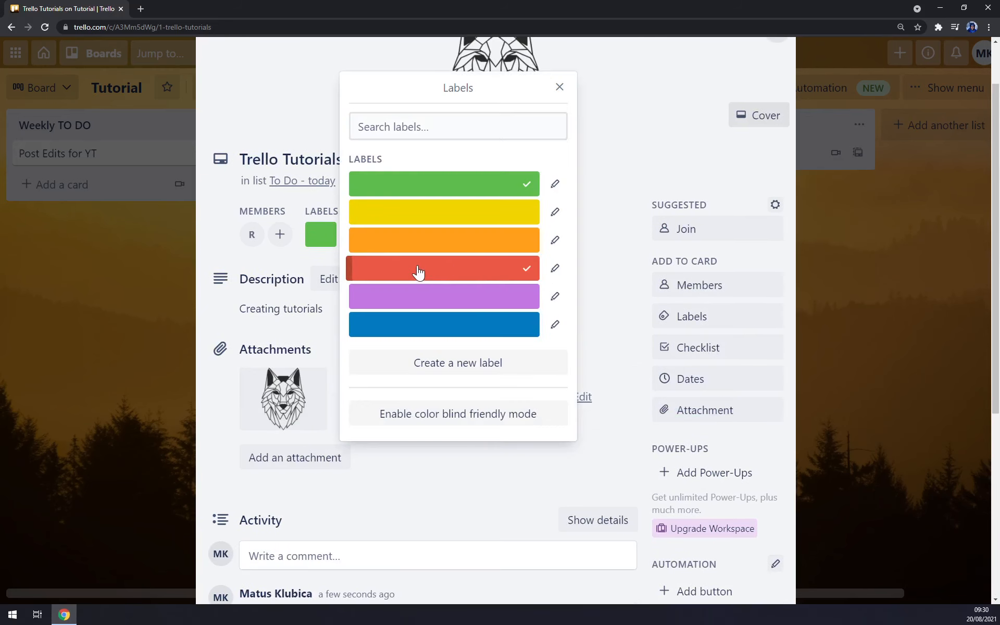
click(559, 87)
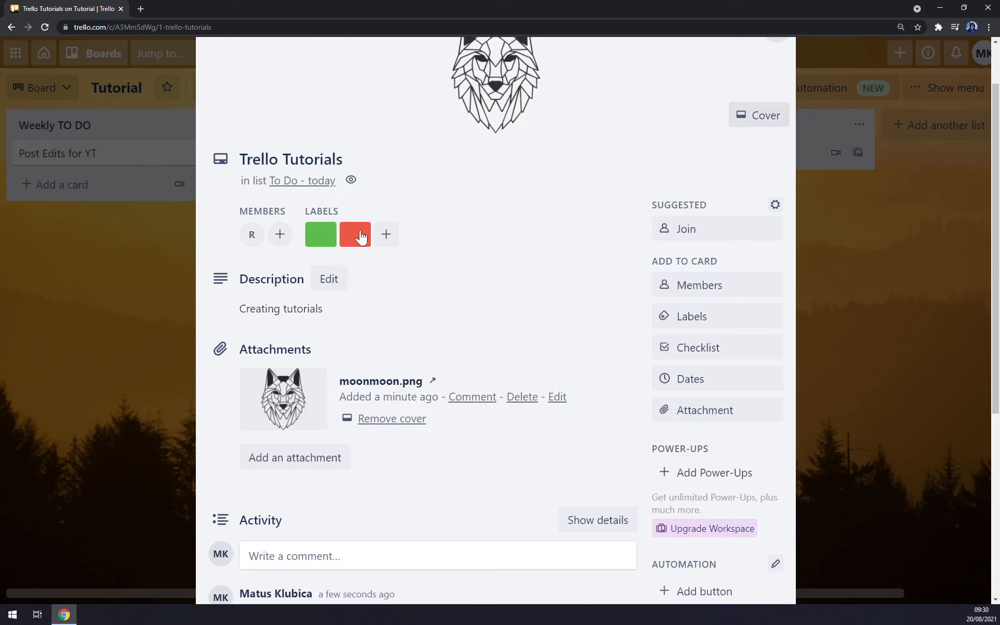
click(320, 235)
click(485, 180)
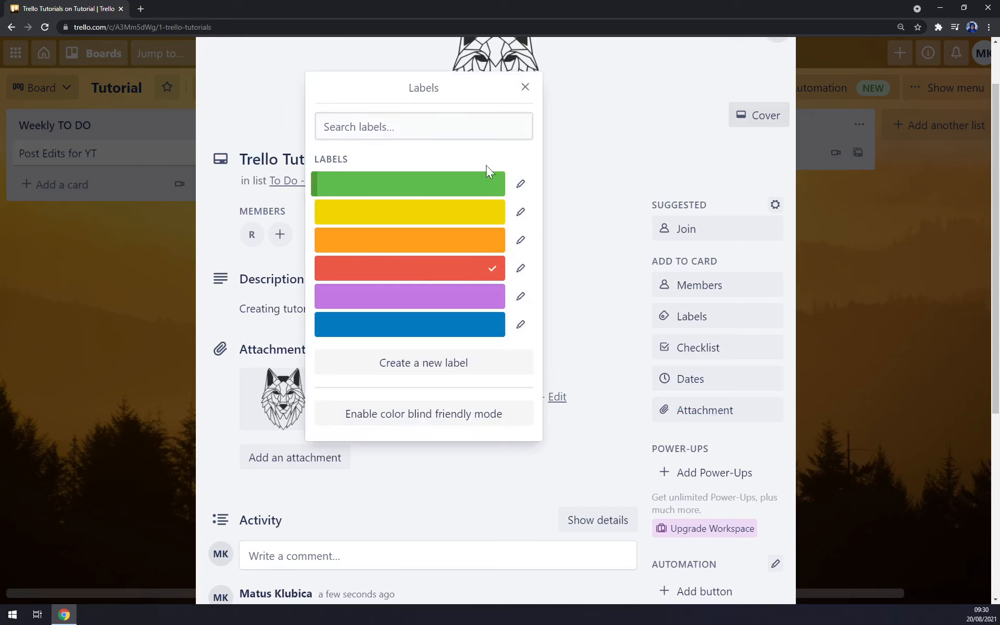
click(526, 88)
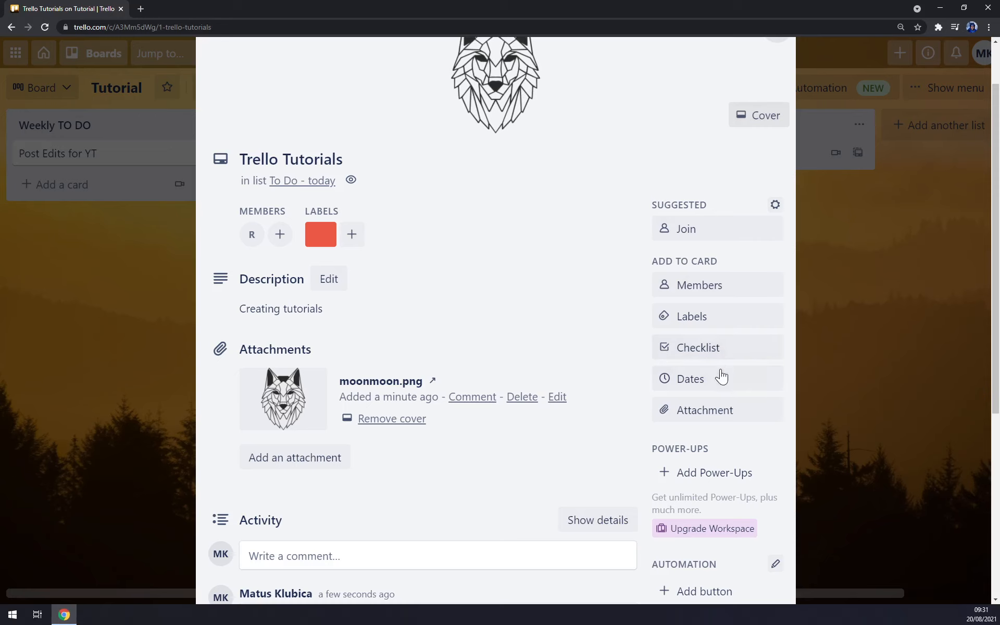
scroll(703, 408, down, 6)
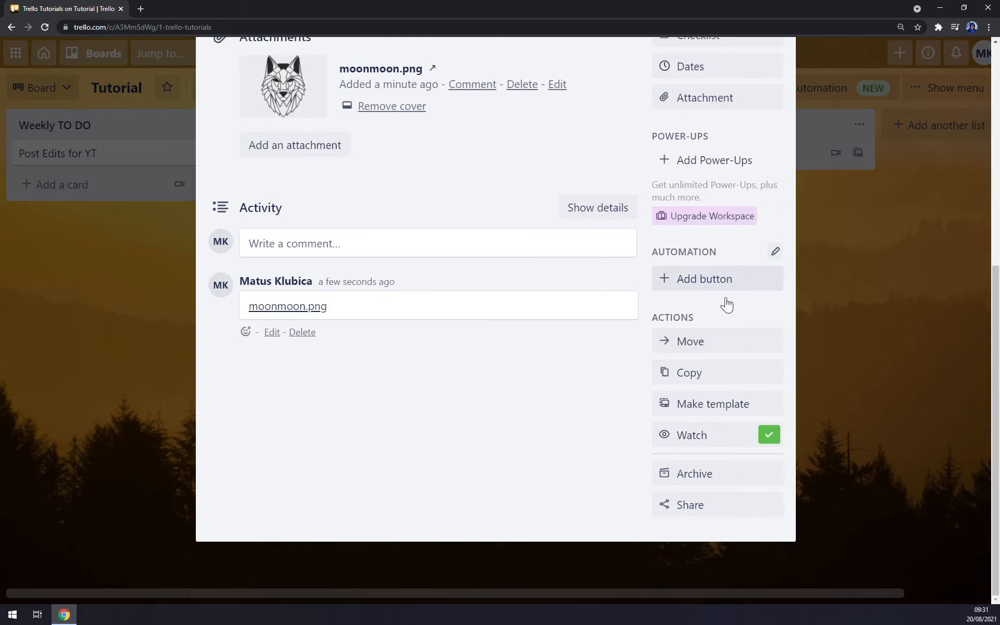
scroll(706, 443, up, 7)
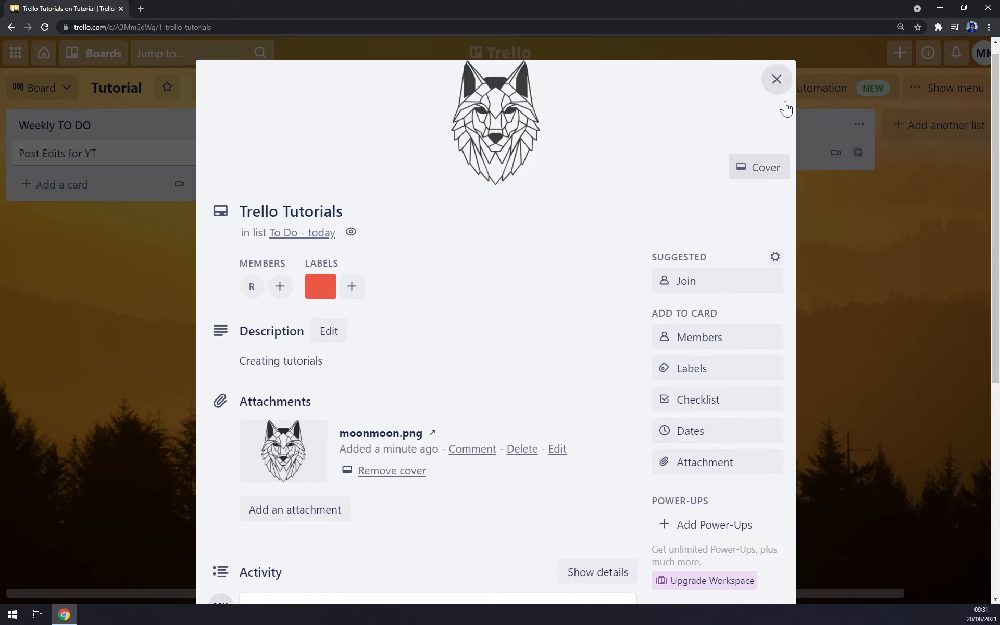
click(777, 79)
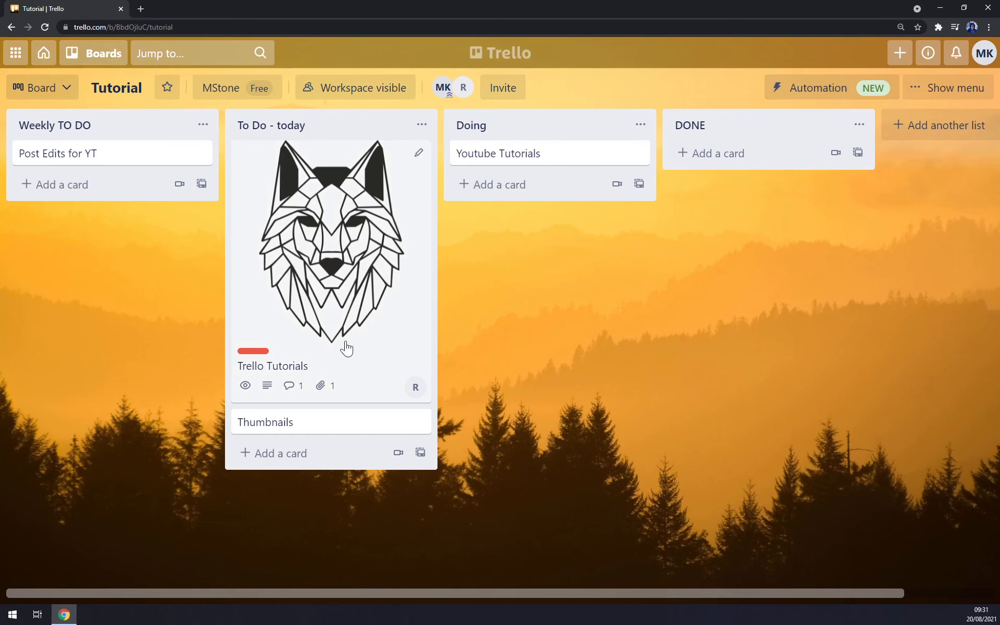
Switch board labels to expanded blocks and reopen the Trello Tutorials card.
click(257, 352)
click(265, 356)
click(260, 353)
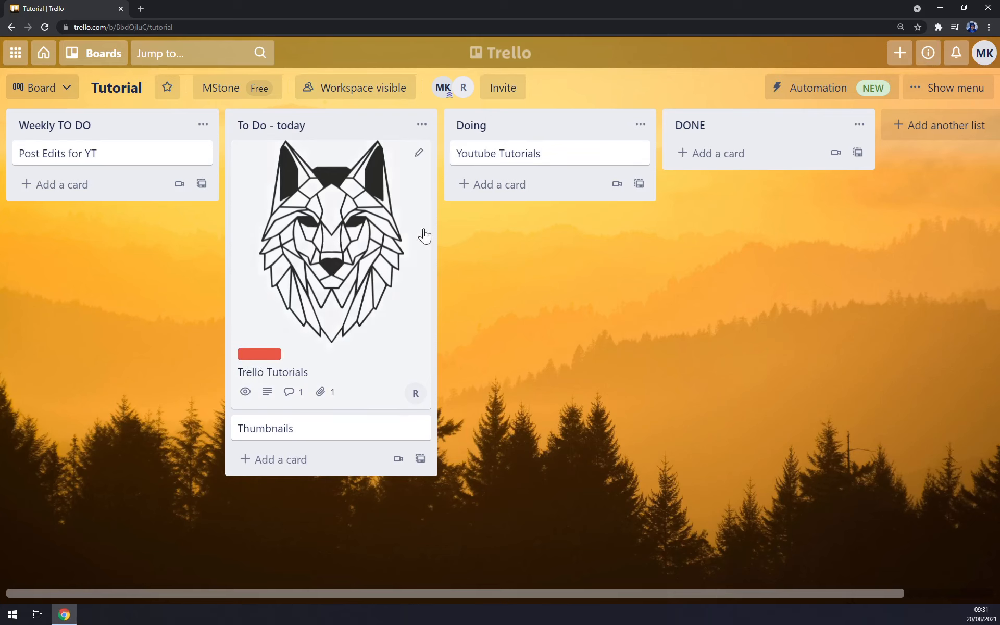
click(292, 125)
Reopen Trello Tutorials and look over the automation card-button templates without adding one.
click(343, 207)
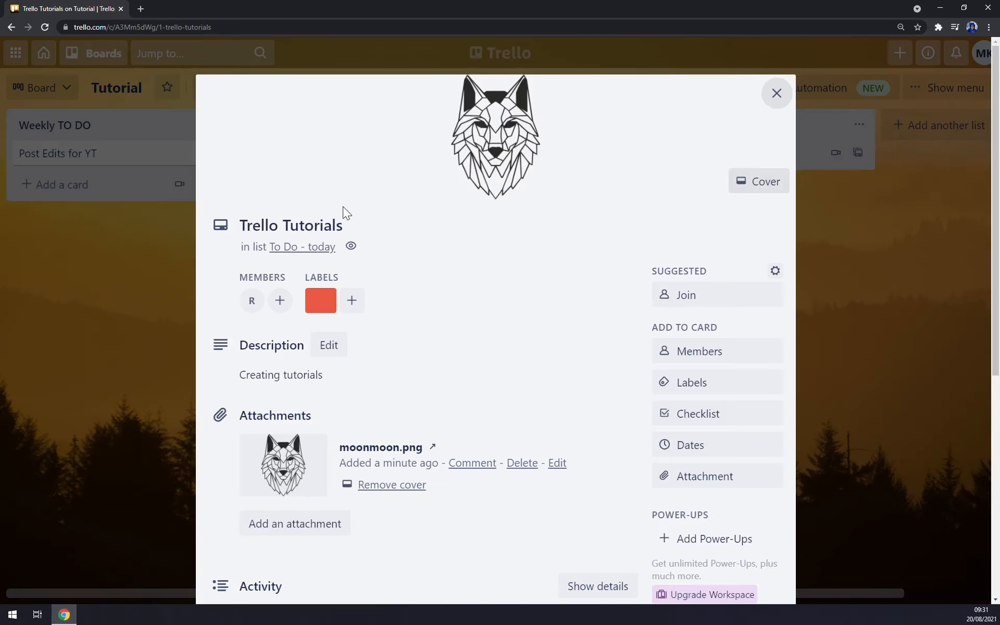
scroll(406, 327, down, 5)
scroll(360, 277, up, 5)
scroll(603, 259, down, 2)
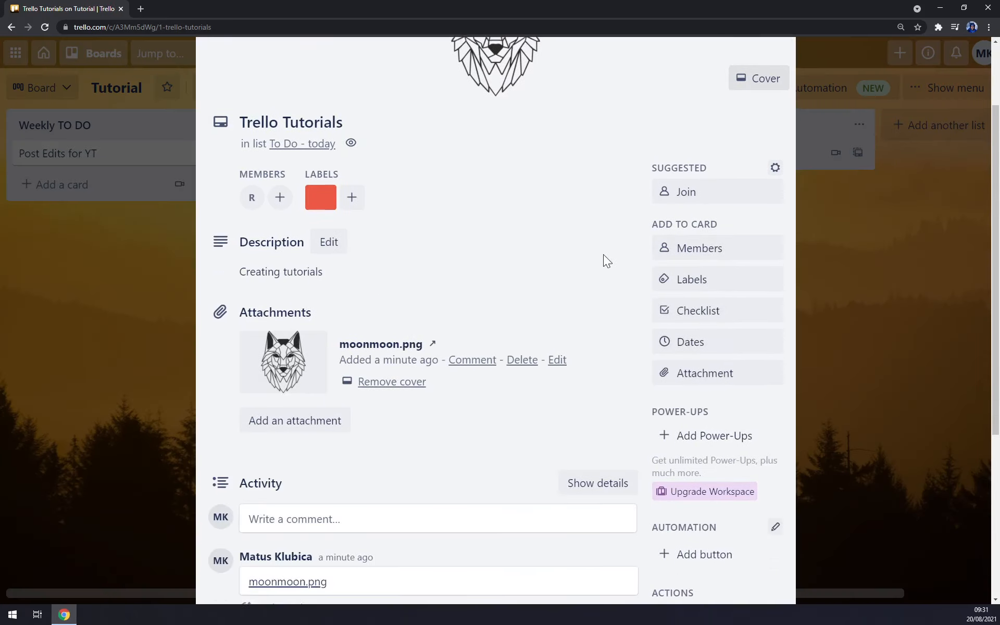
scroll(721, 292, down, 5)
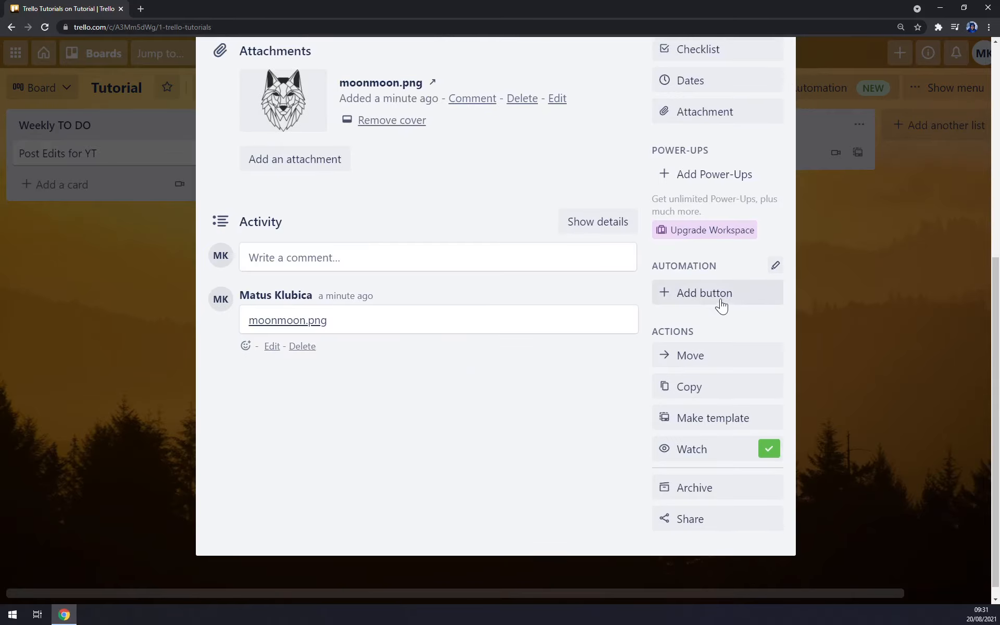
click(717, 301)
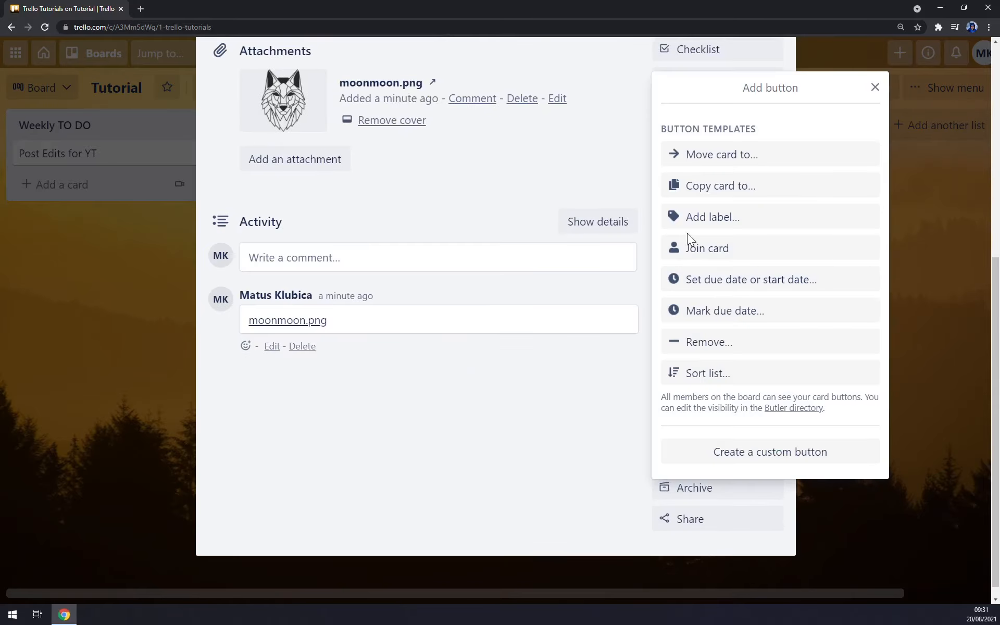
click(644, 165)
scroll(703, 367, down, 1)
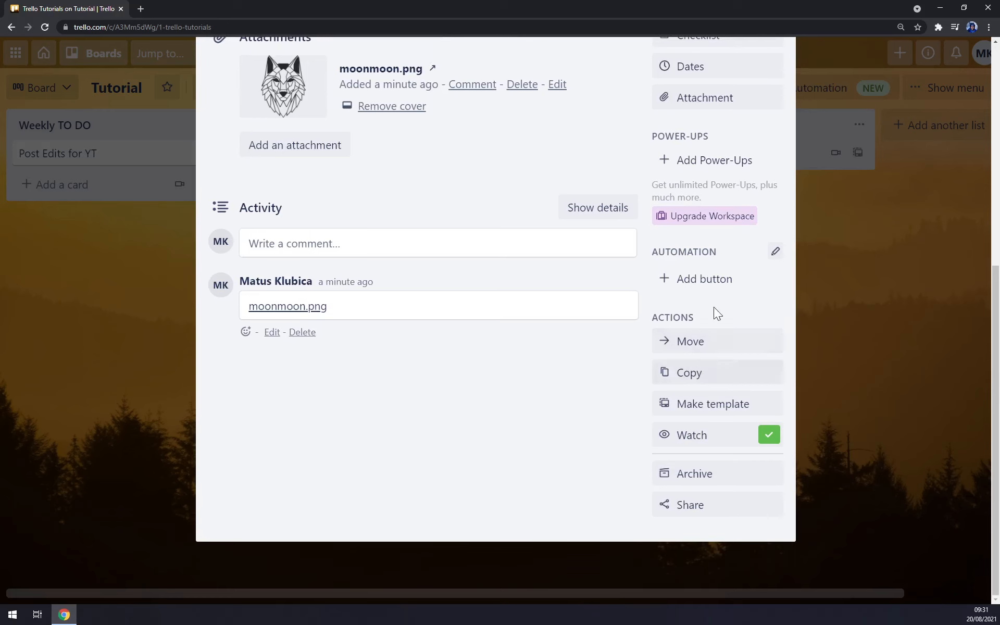
scroll(724, 273, up, 6)
Move Trello Tutorials into Doing and Post Edits for YT into To Do - today.
click(45, 345)
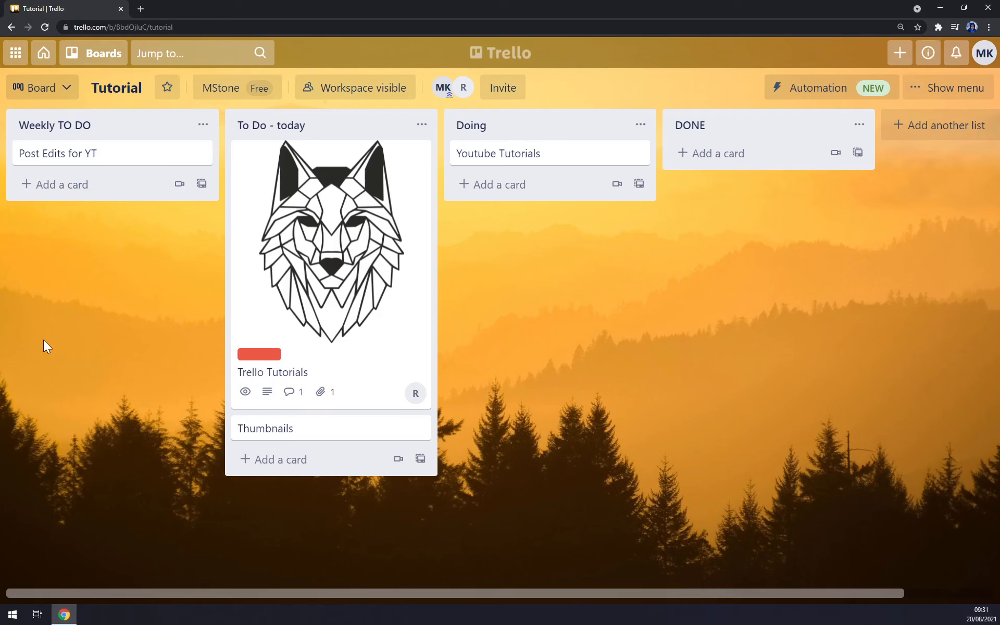
drag(306, 188, 525, 185)
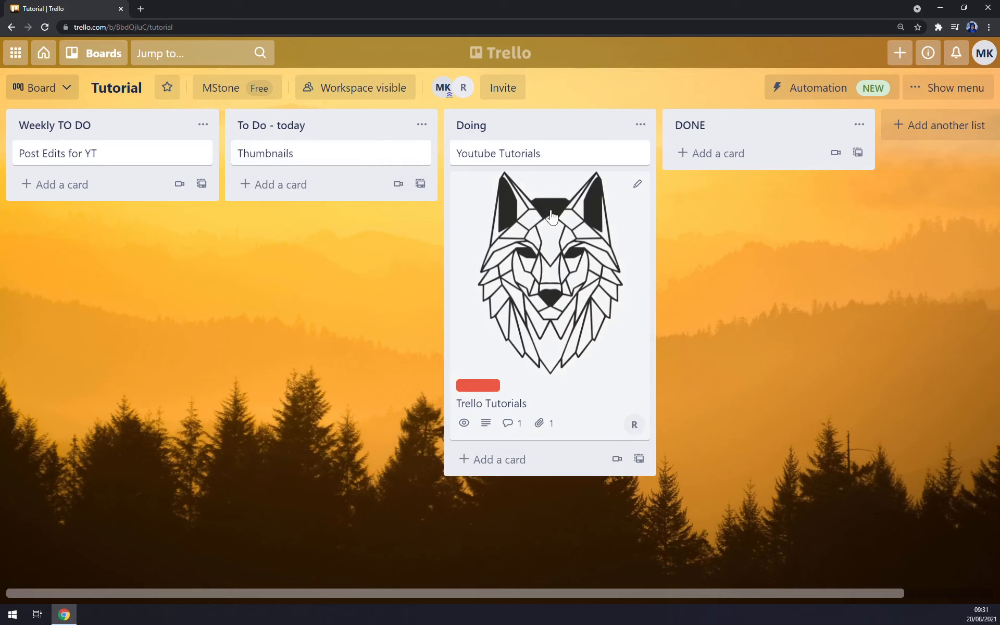
drag(45, 154, 281, 158)
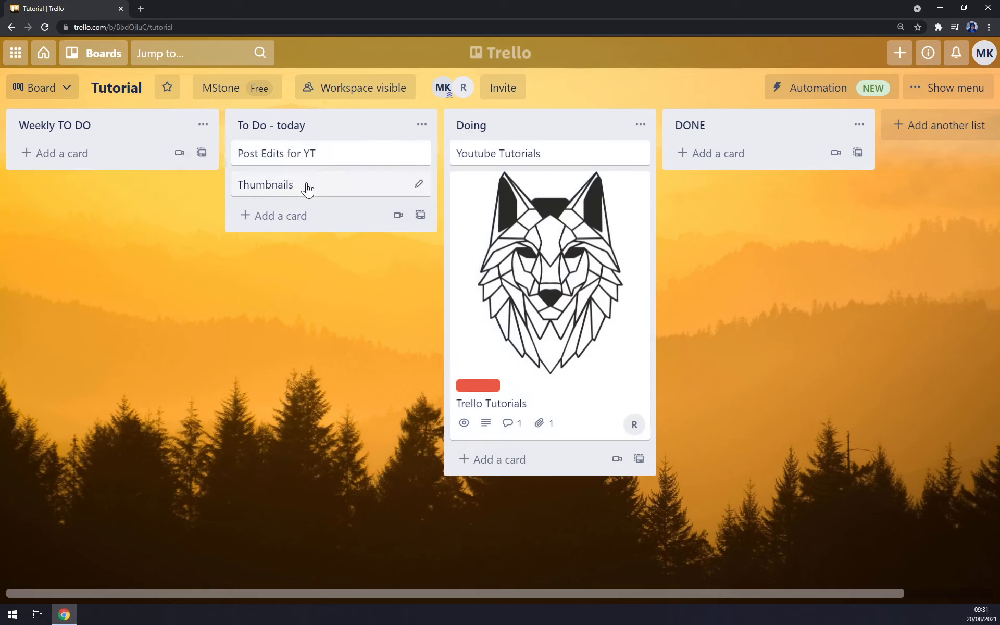
click(422, 125)
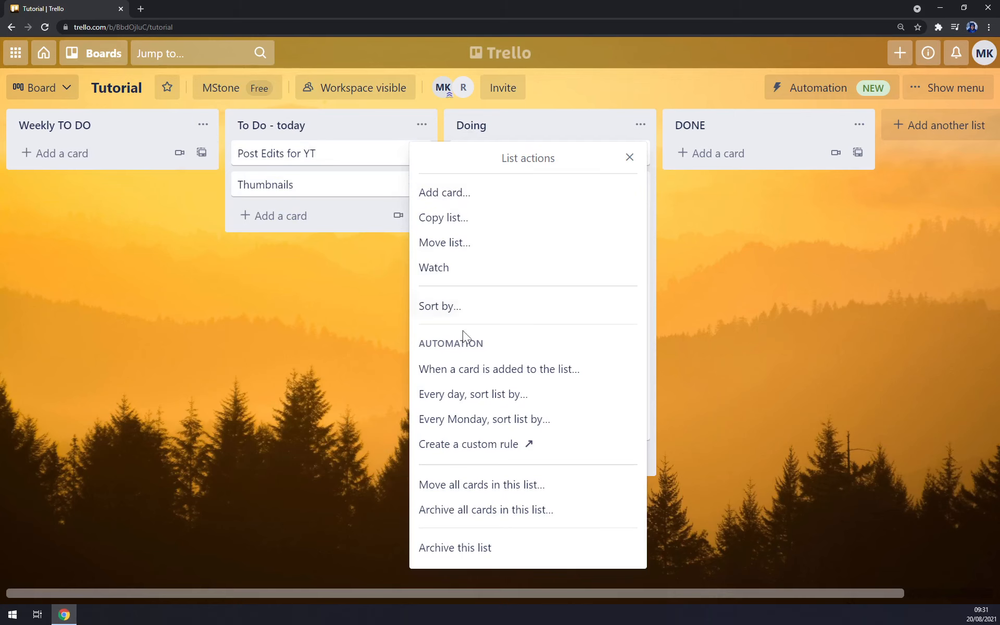
After glancing at workspace and board-view options, move the Doing list after DONE.
click(190, 321)
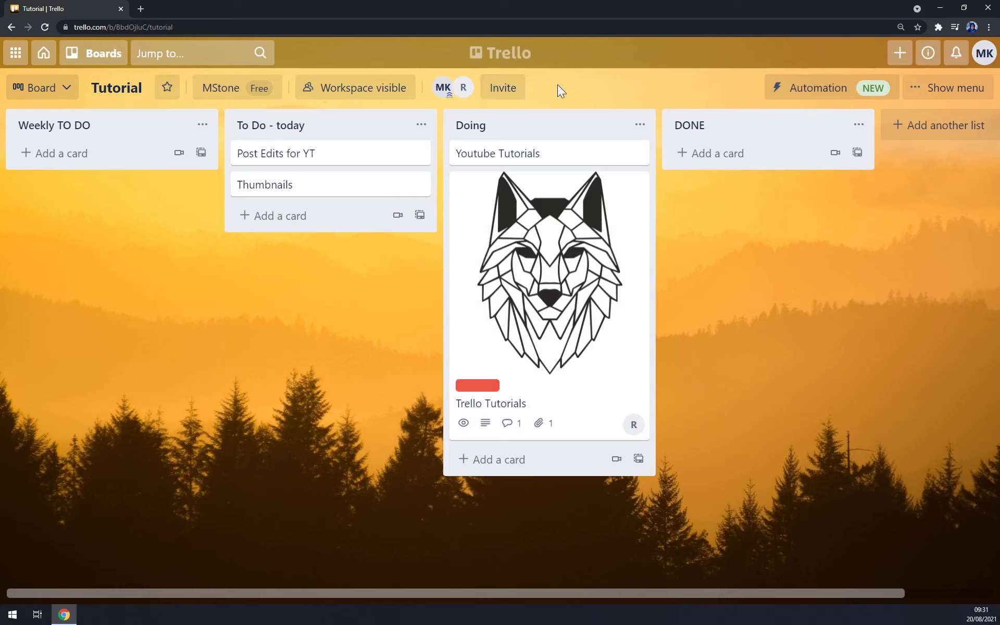
click(229, 90)
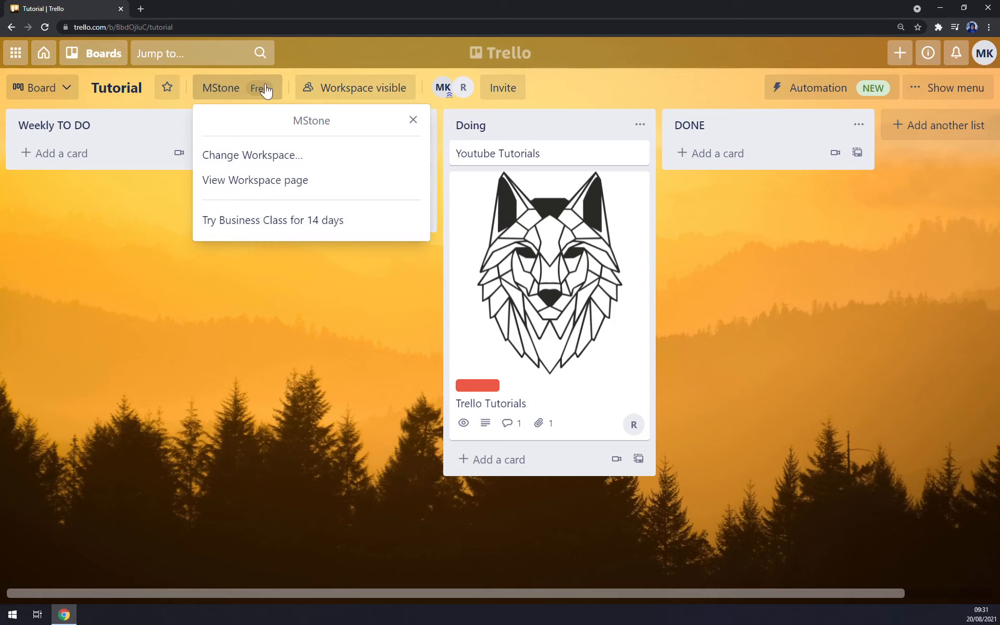
click(50, 83)
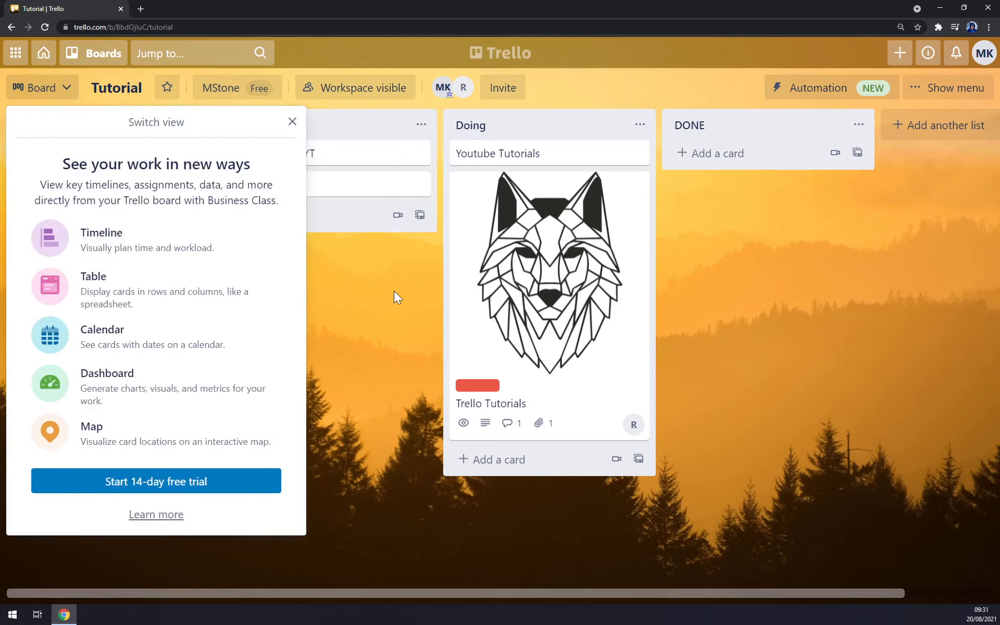
click(349, 289)
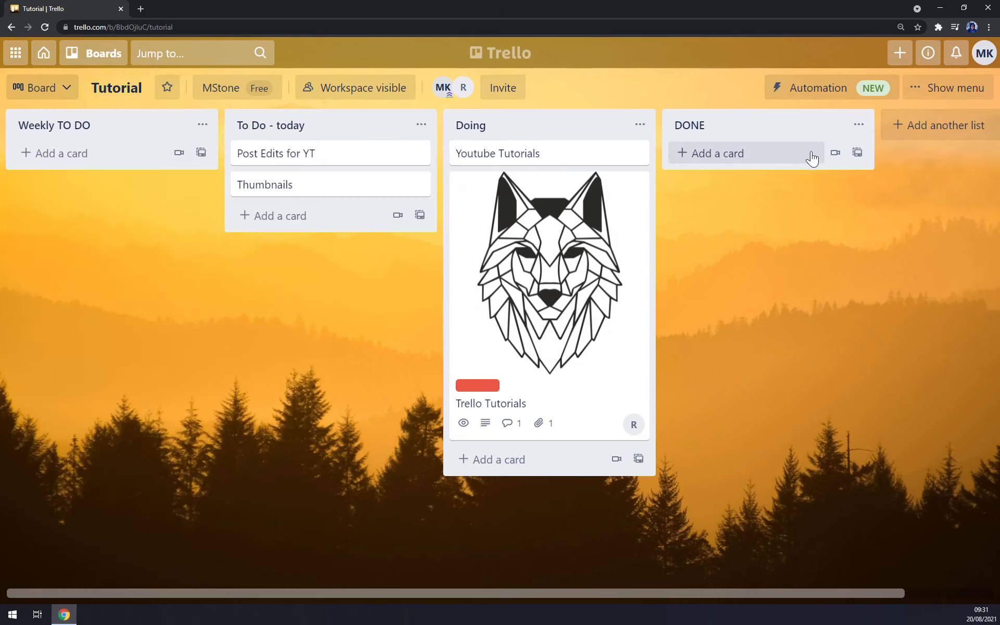
drag(502, 127, 726, 133)
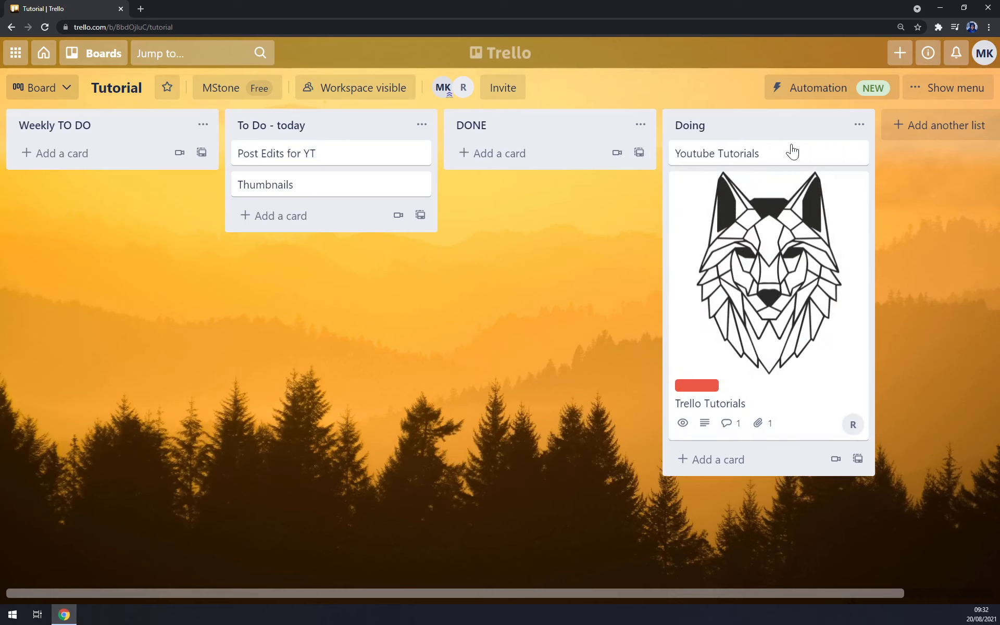
click(787, 281)
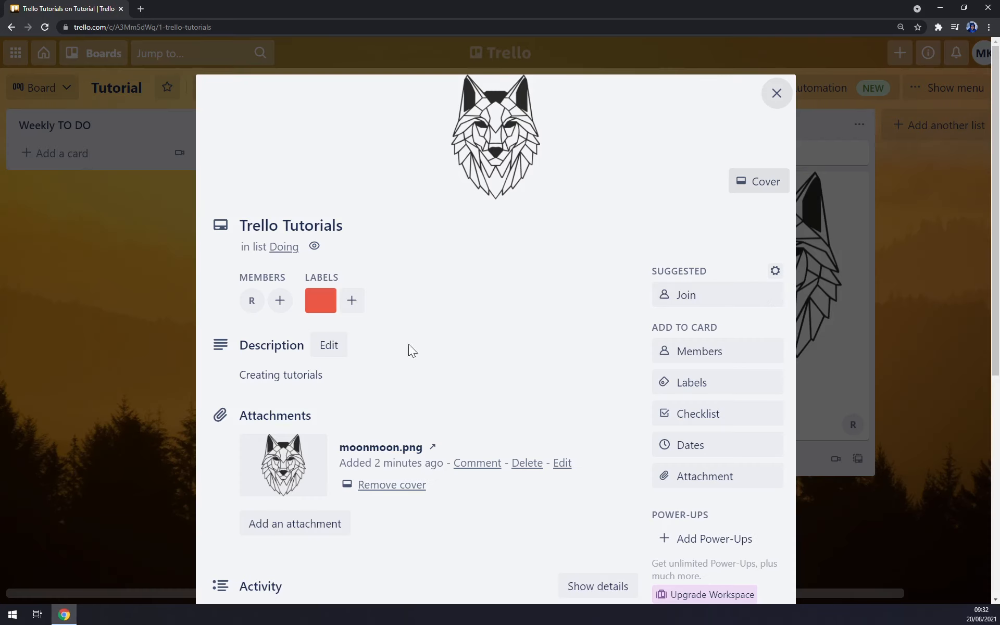
Add a purple label to the Trello Tutorials card alongside red.
click(352, 300)
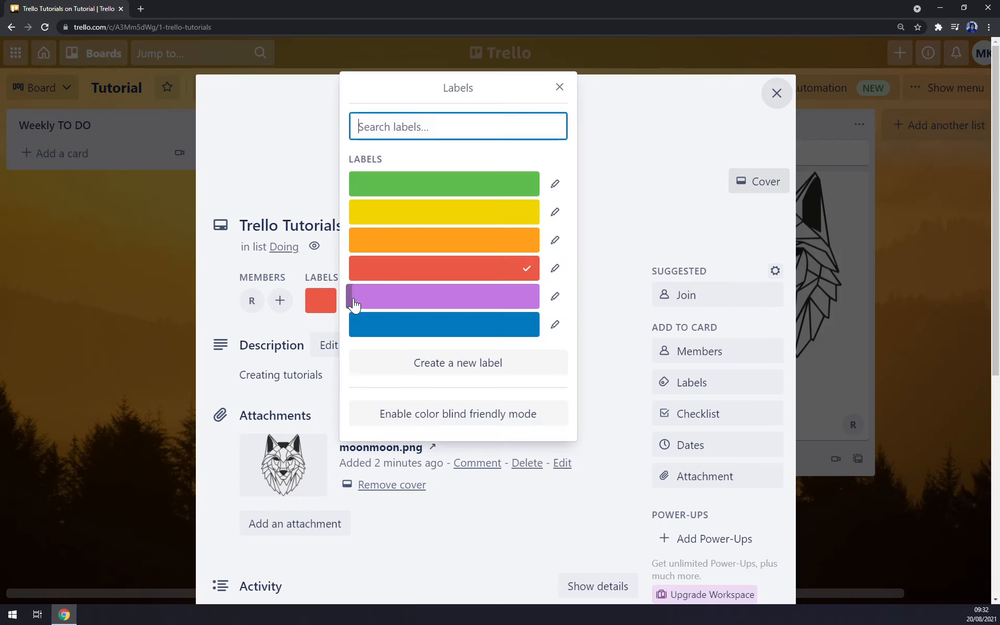
click(439, 295)
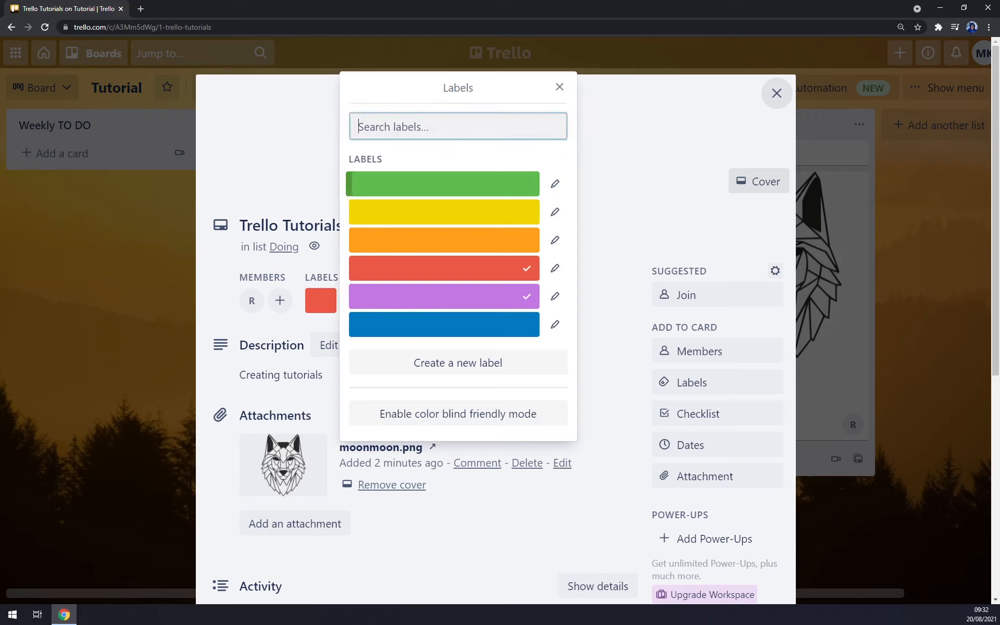
text(done)
key(BackSpace)
key(BackSpace)
key(BackSpace)
key(BackSpace)
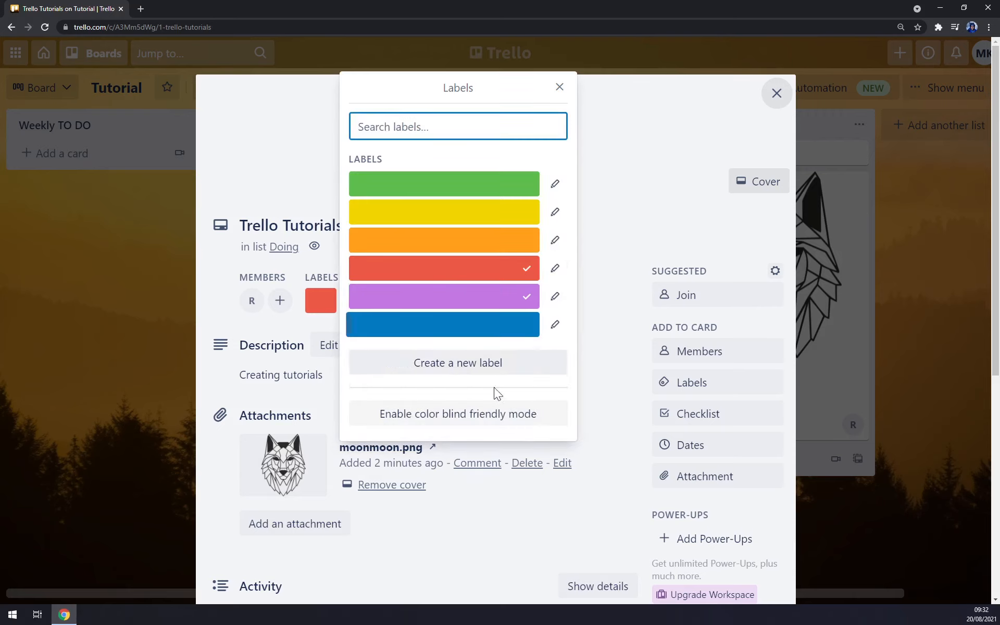
click(559, 88)
Make the card a template, undo that, and close the card.
scroll(338, 364, down, 7)
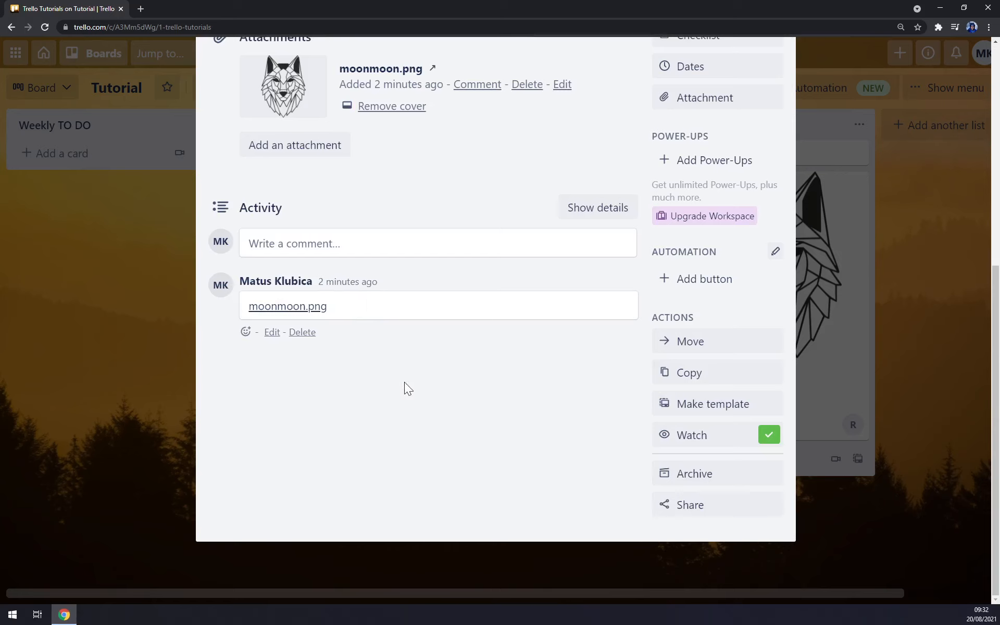
click(720, 405)
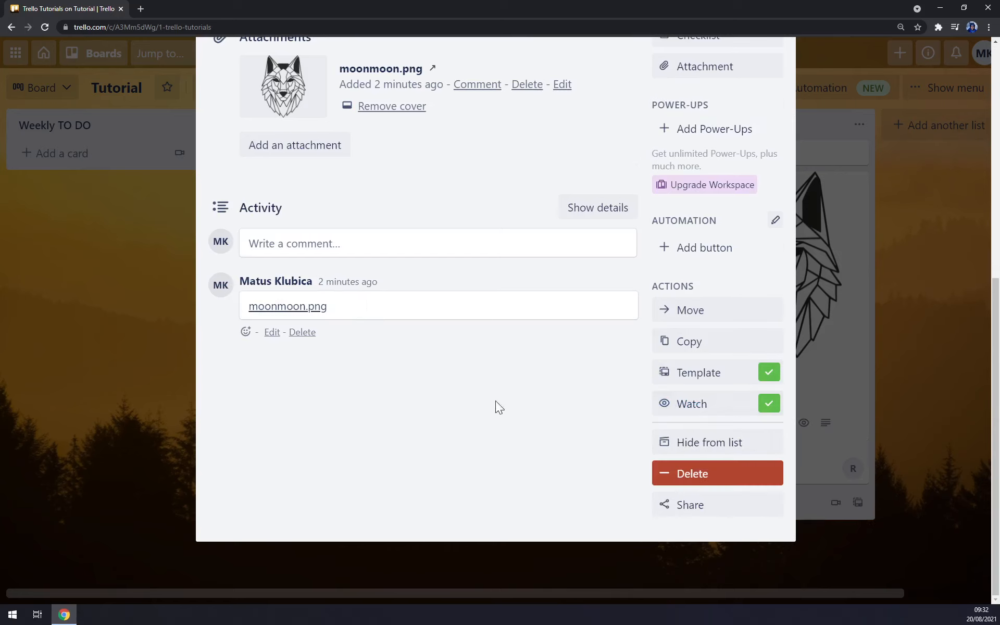
click(711, 376)
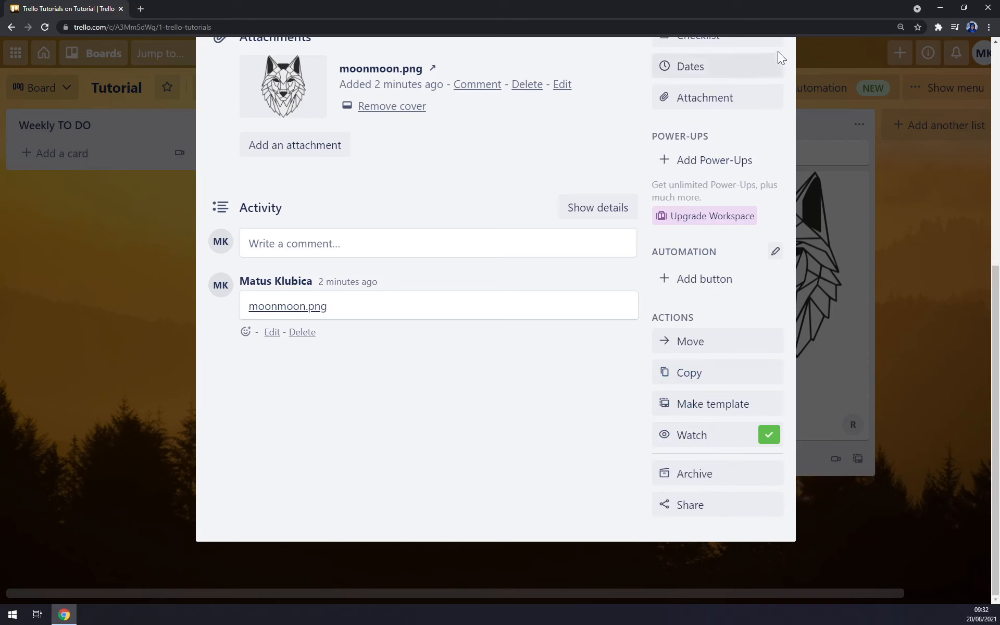
scroll(750, 83, up, 7)
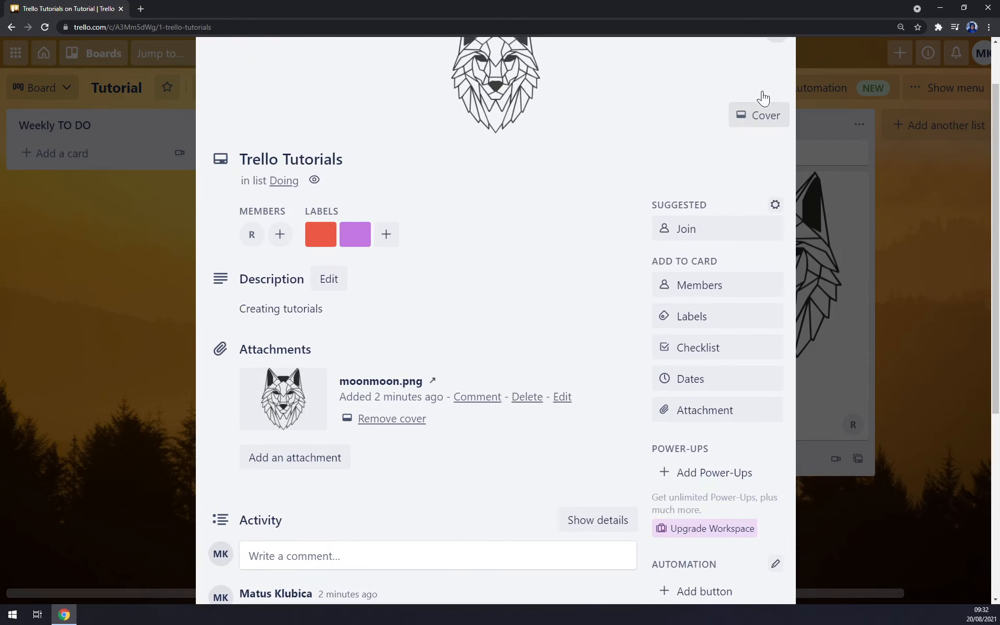
click(776, 94)
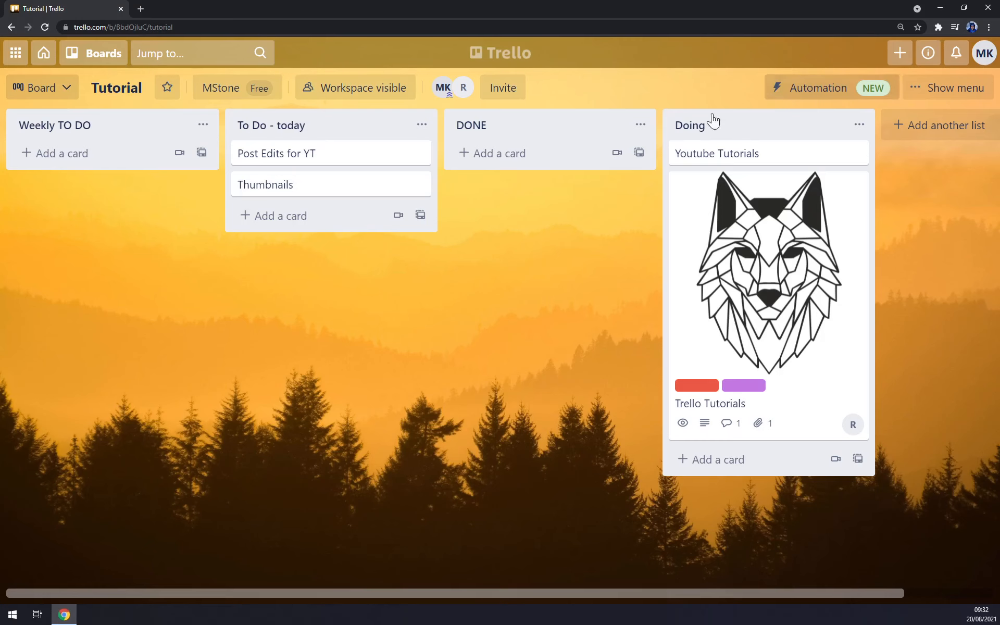
click(922, 56)
click(925, 55)
click(957, 53)
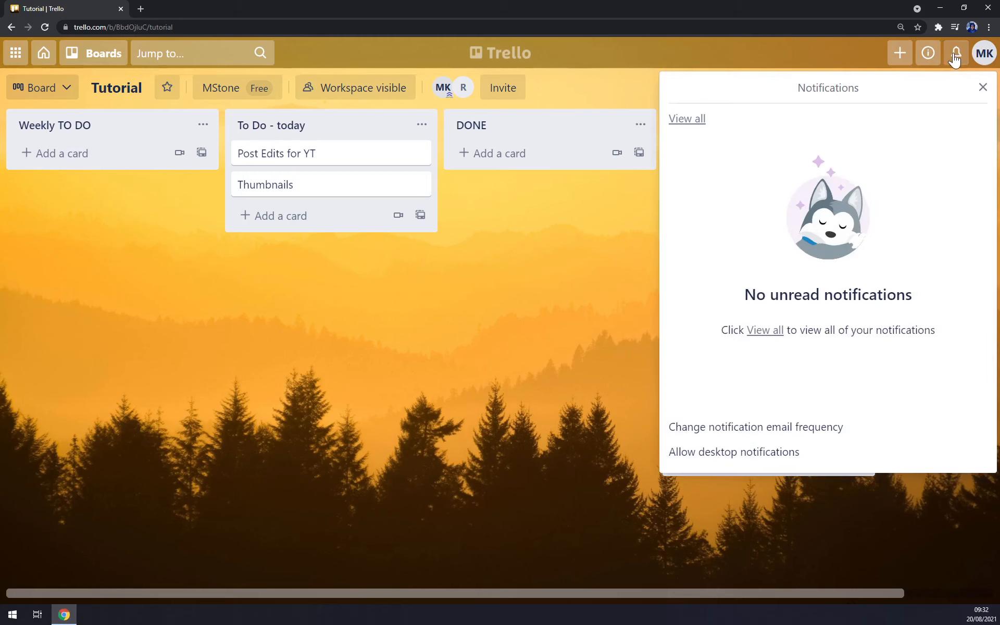
click(956, 54)
click(986, 56)
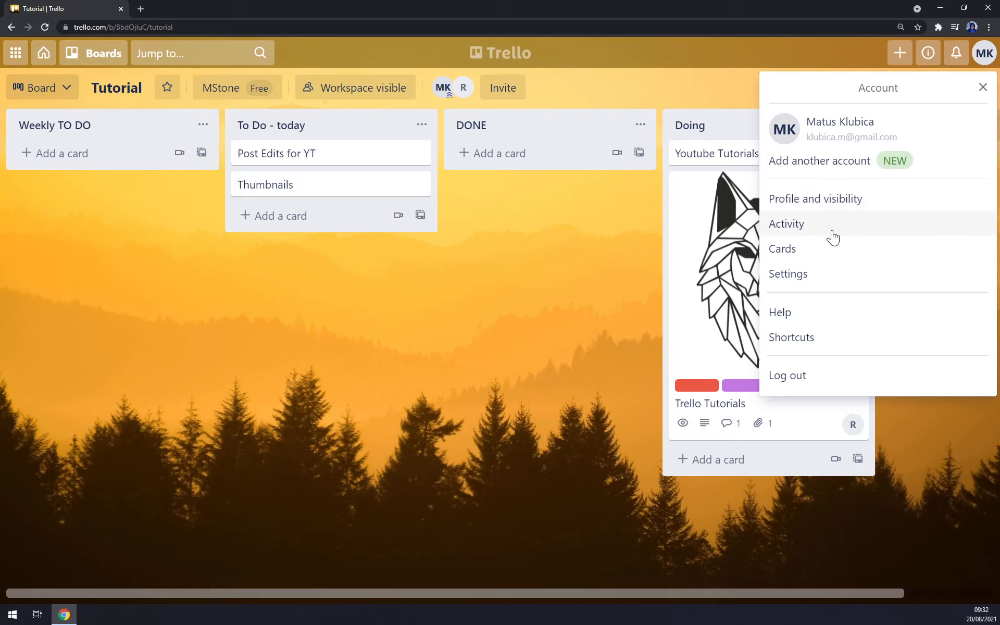
click(455, 297)
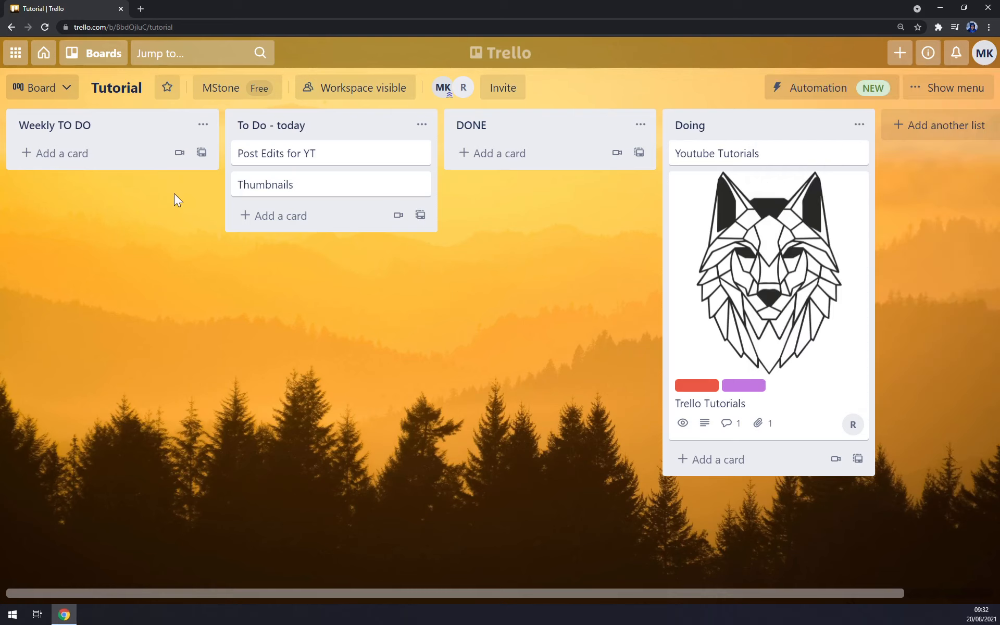
Move Trello Tutorials into DONE and add a 'Blala' card to the Doing list.
drag(694, 290, 427, 236)
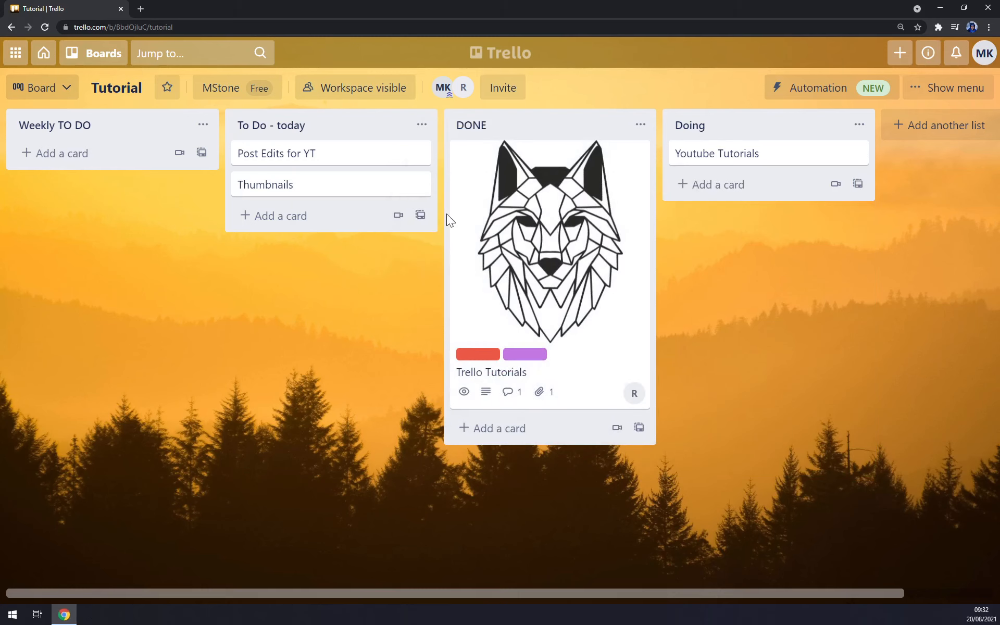
key(ctrl+minus)
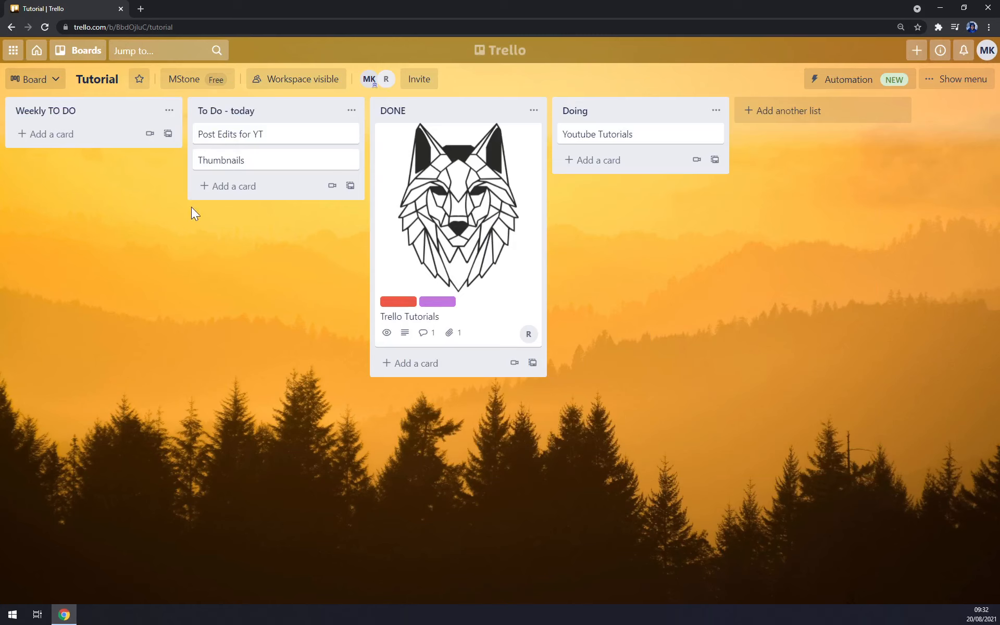
click(595, 161)
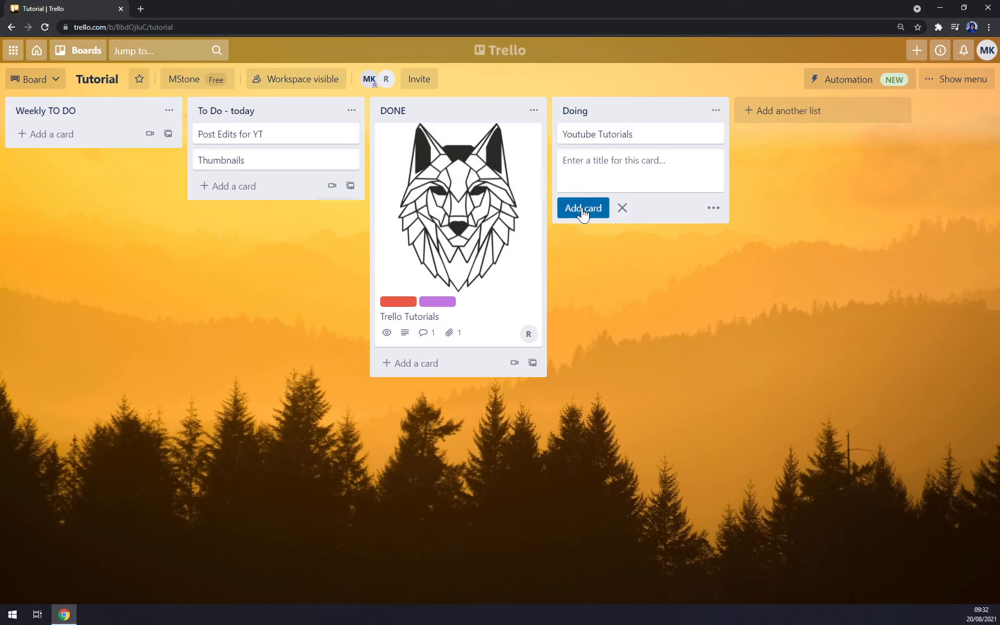
text(Blala)
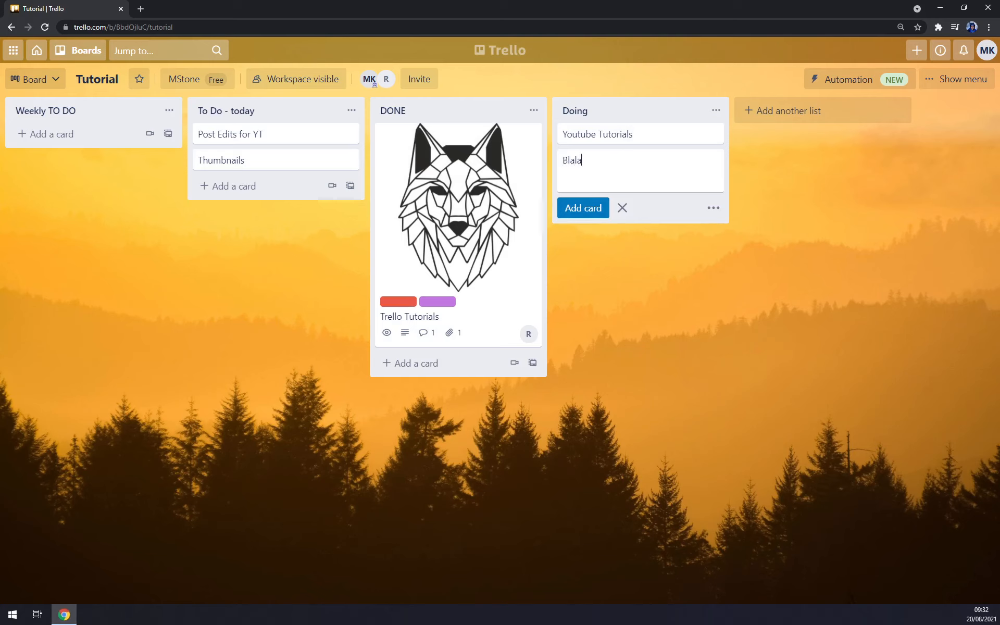
key(Return)
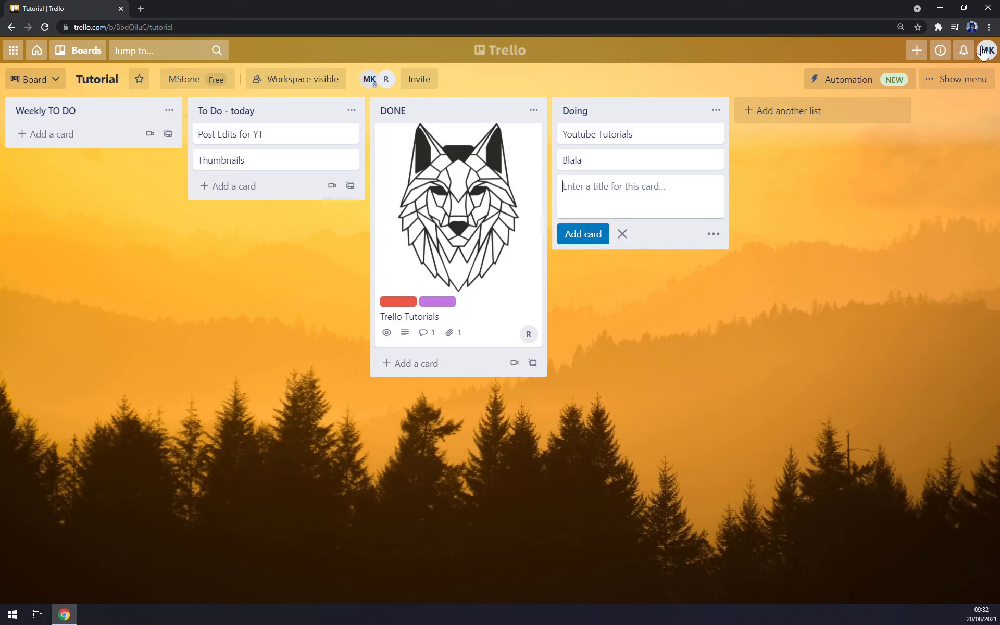
click(979, 79)
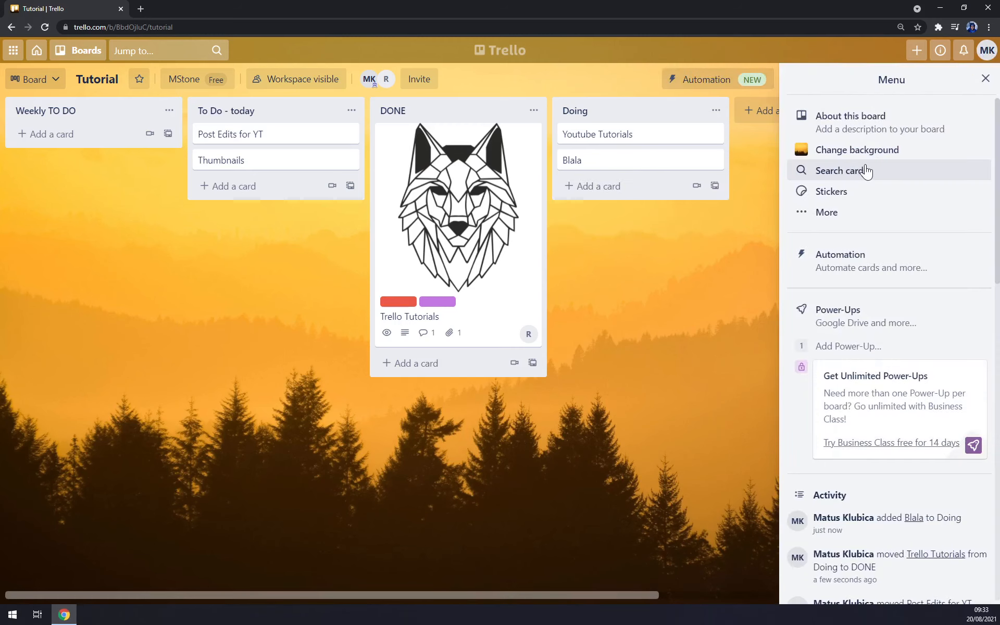
click(827, 211)
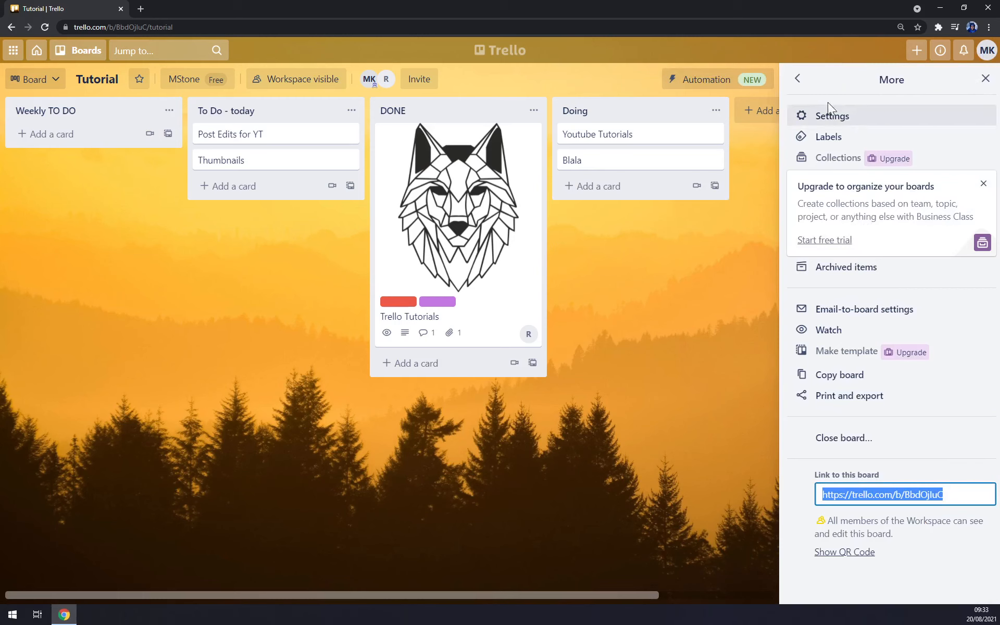
click(797, 78)
scroll(860, 378, down, 5)
scroll(865, 372, down, 10)
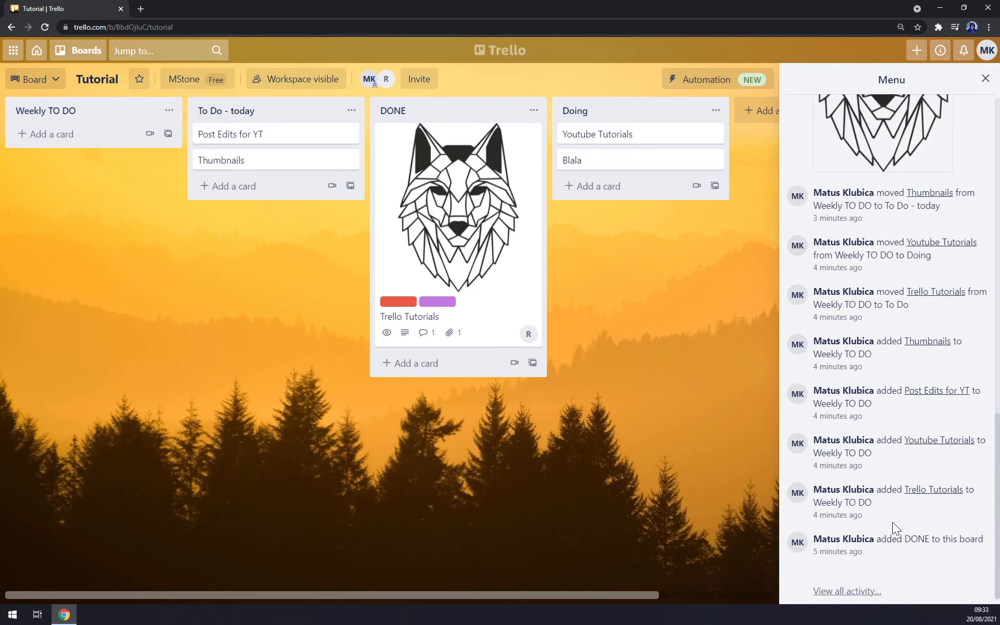
scroll(892, 522, up, 15)
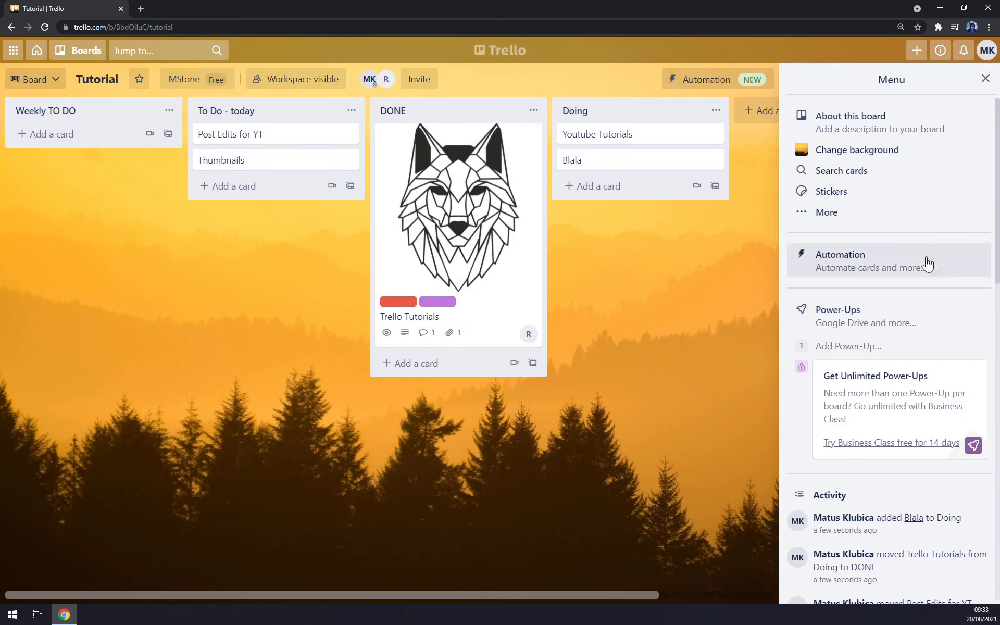
scroll(922, 276, down, 6)
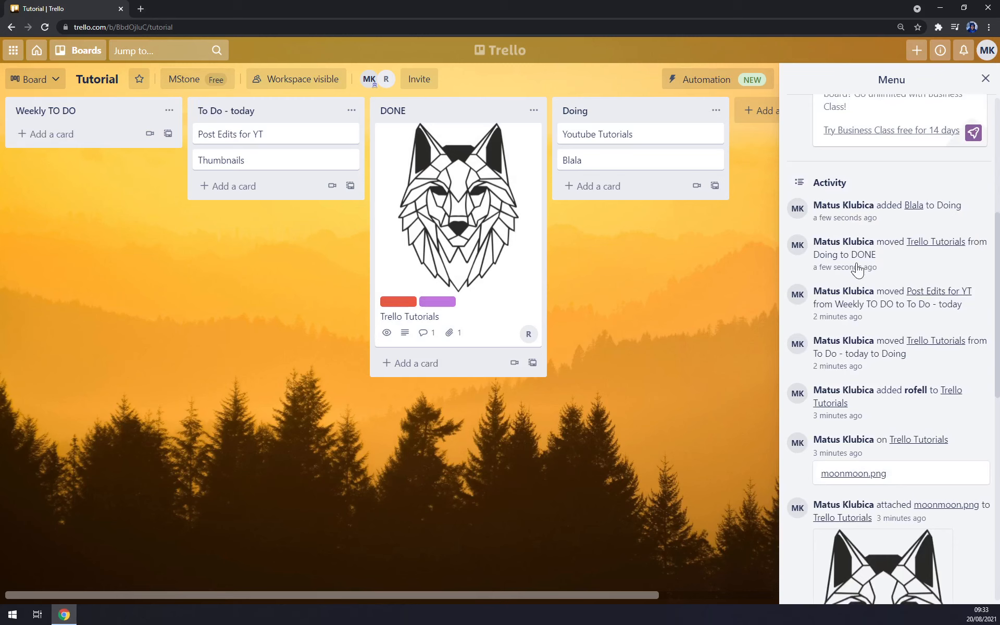
scroll(854, 268, down, 1)
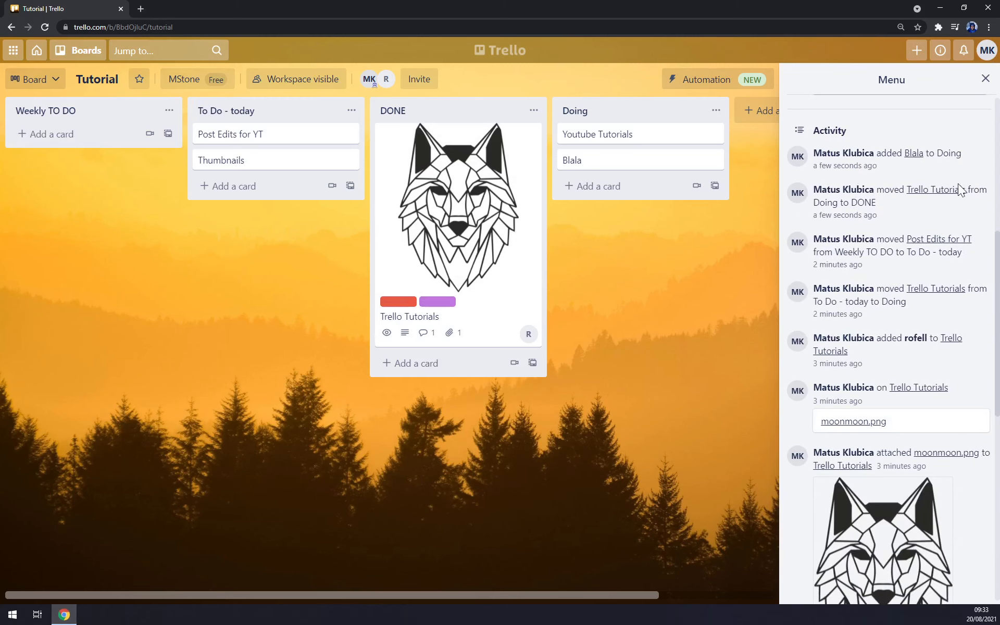
scroll(954, 198, down, 10)
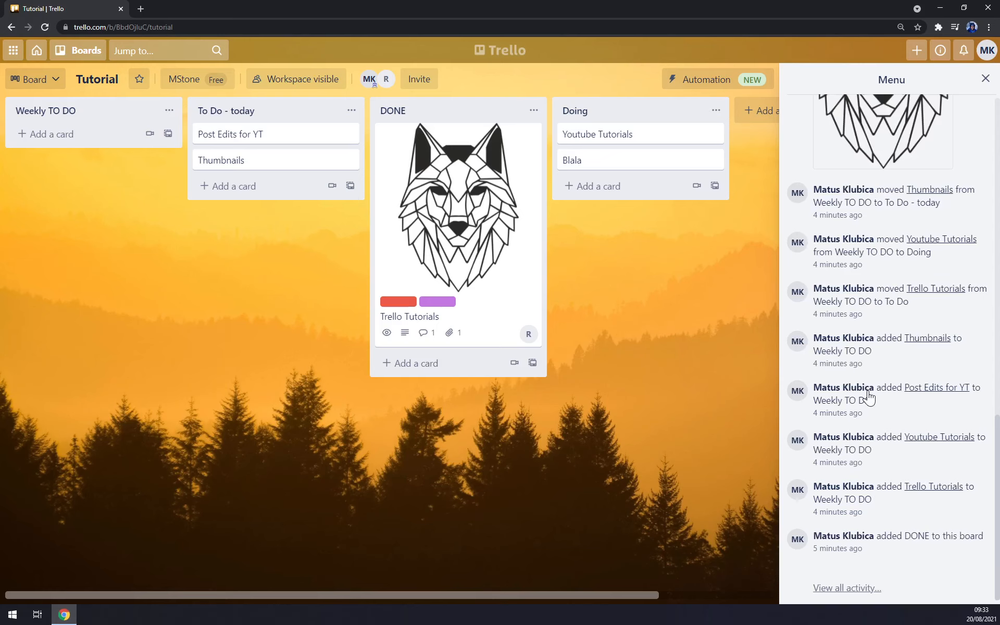
scroll(869, 397, up, 1)
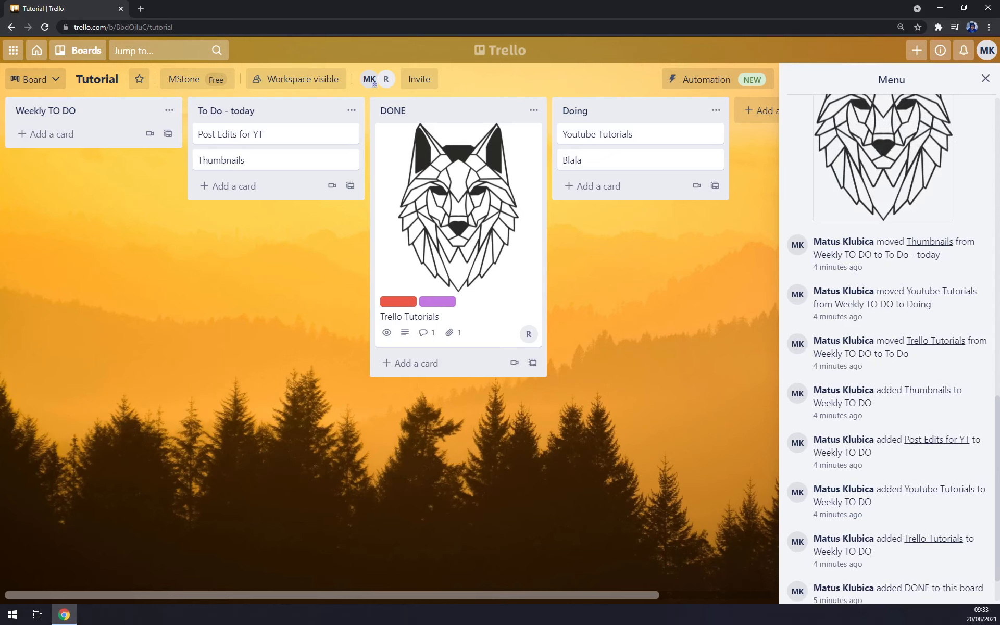
scroll(880, 393, up, 10)
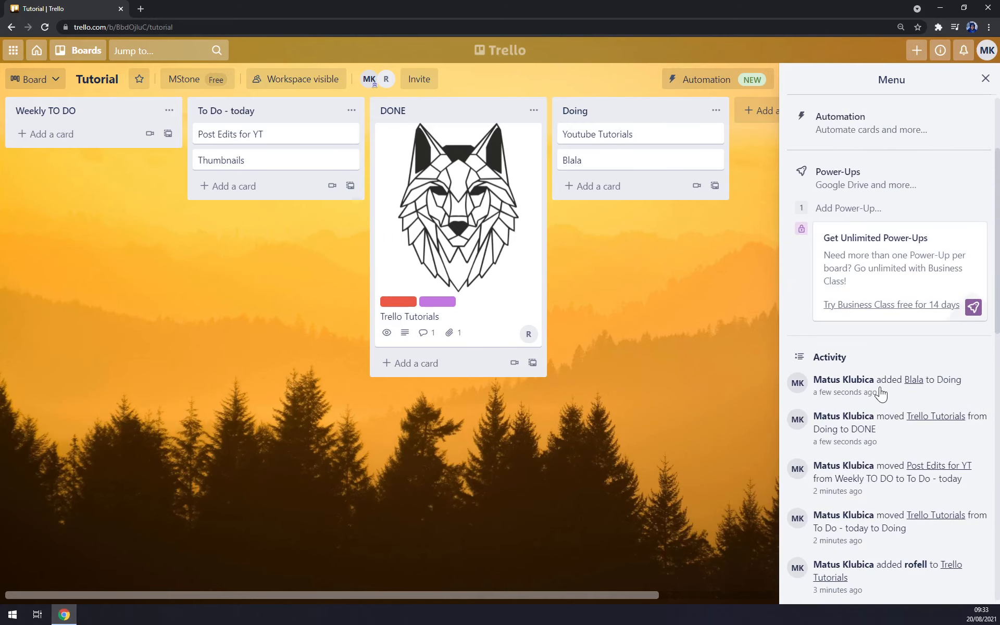
scroll(880, 394, up, 1)
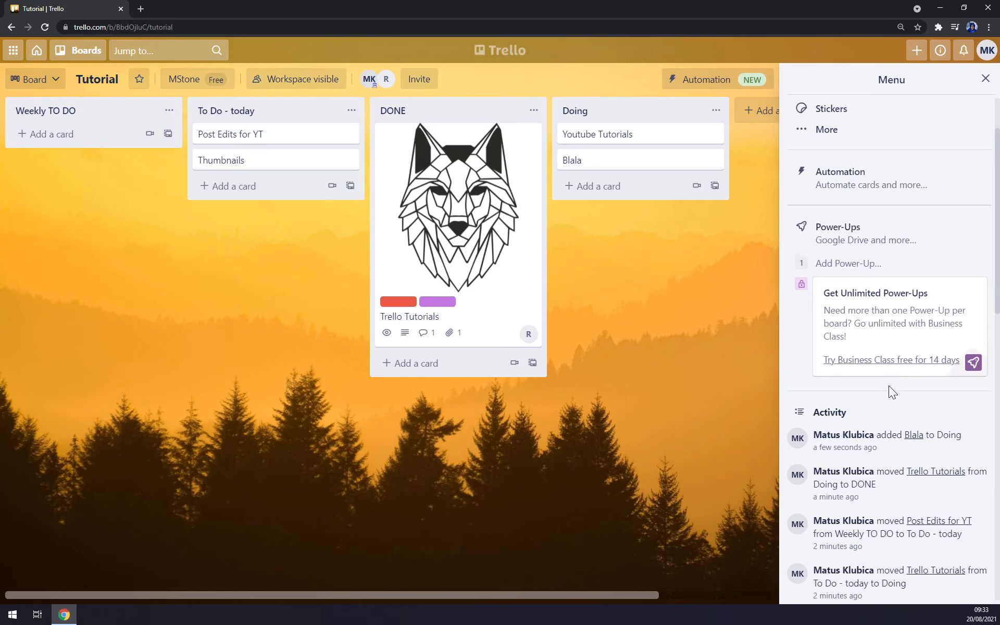
scroll(885, 386, up, 2)
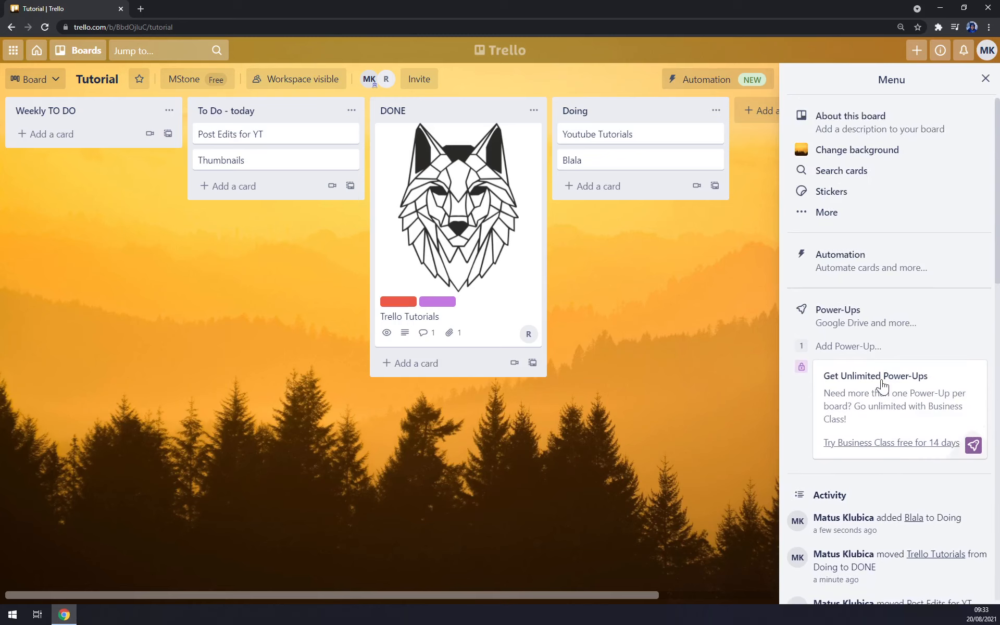
Try the white-buildings and purple-abstract photos, then settle on the night-sky orange tent photo.
click(860, 147)
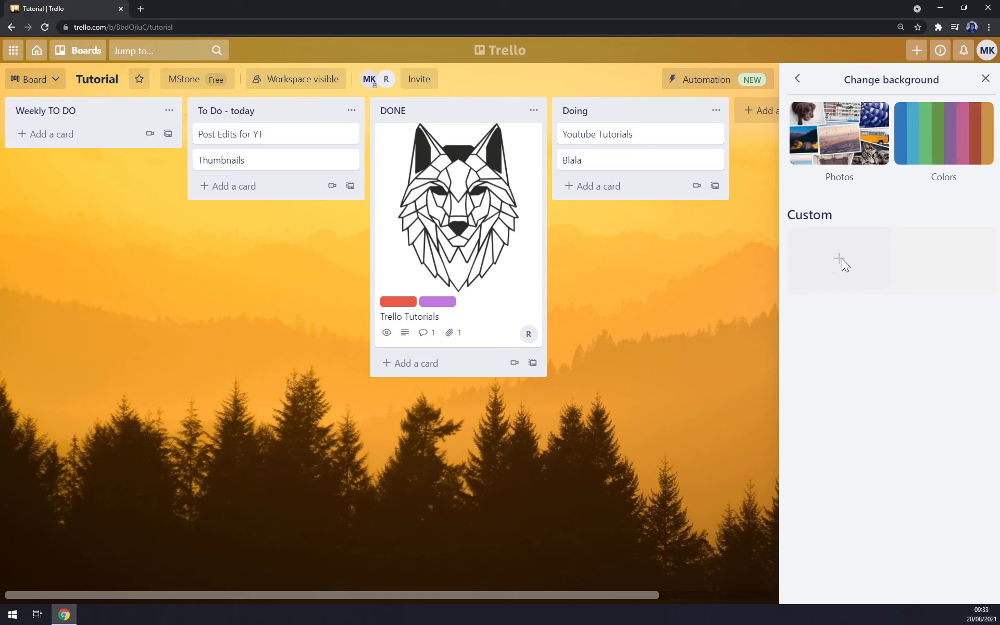
click(856, 133)
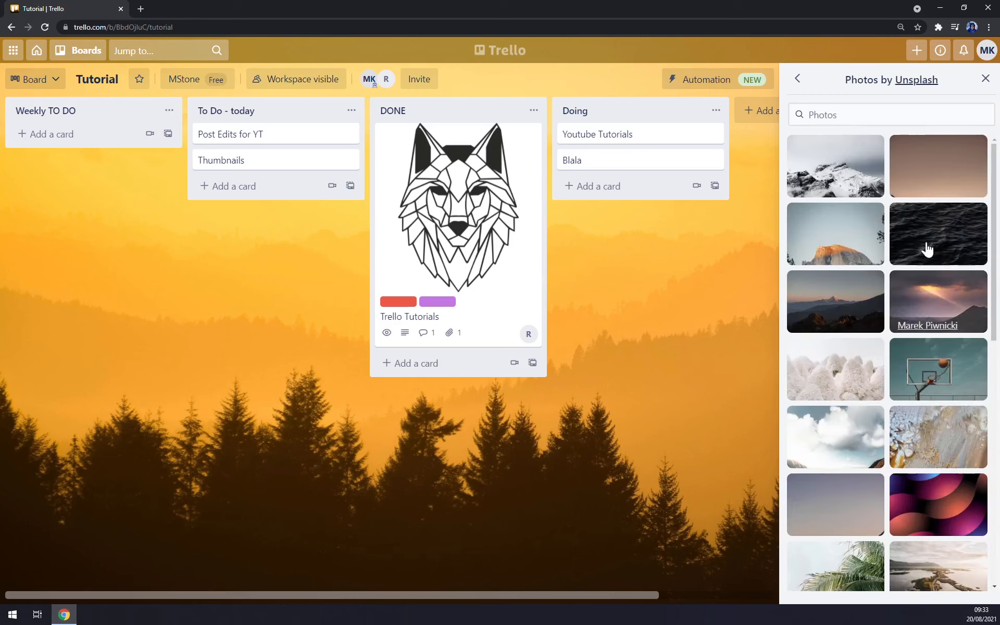
scroll(886, 498, down, 1)
scroll(891, 484, down, 8)
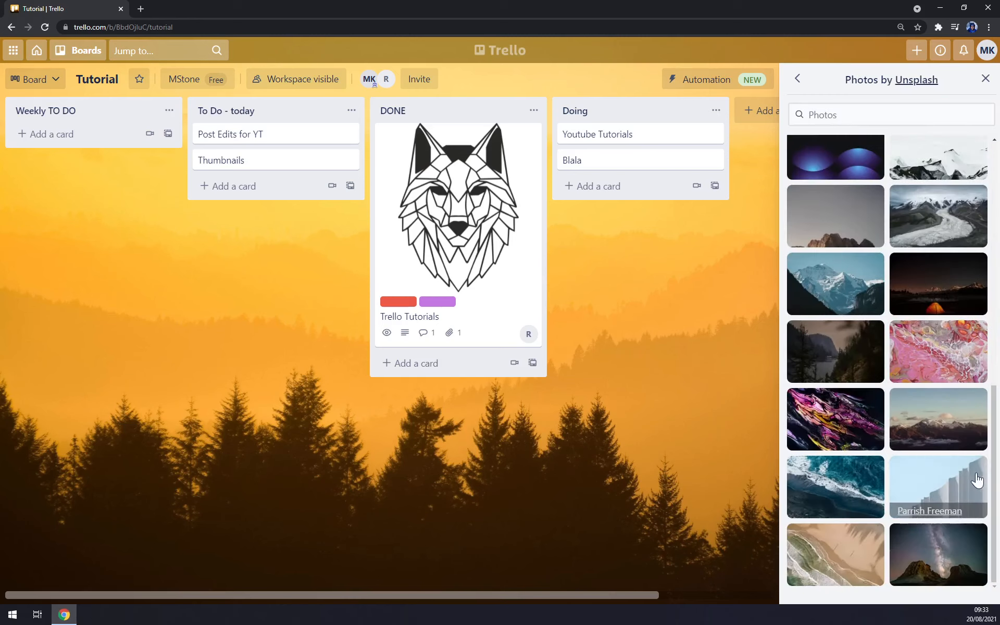
click(942, 482)
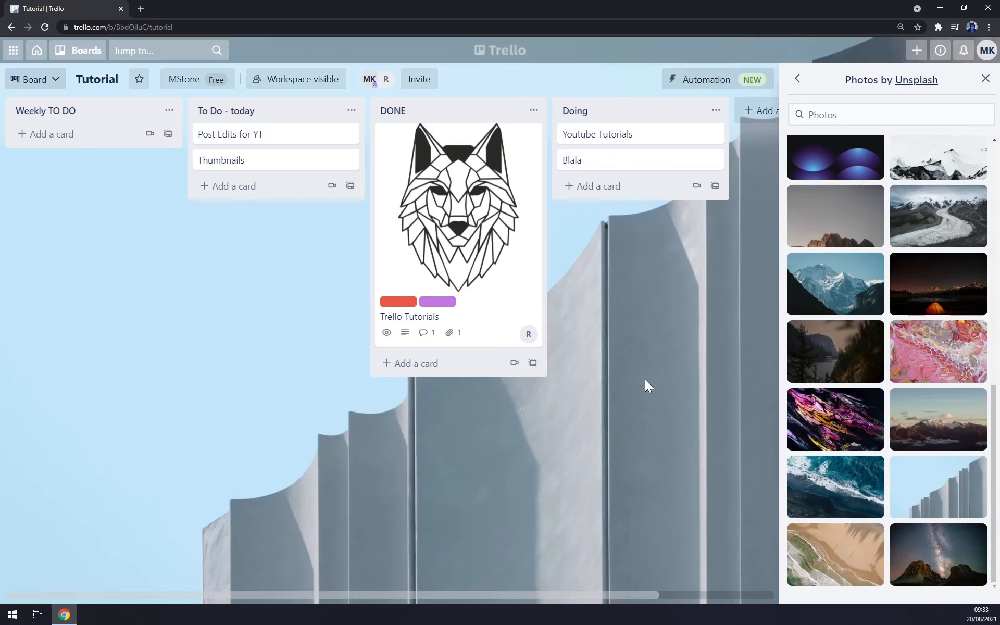
click(807, 415)
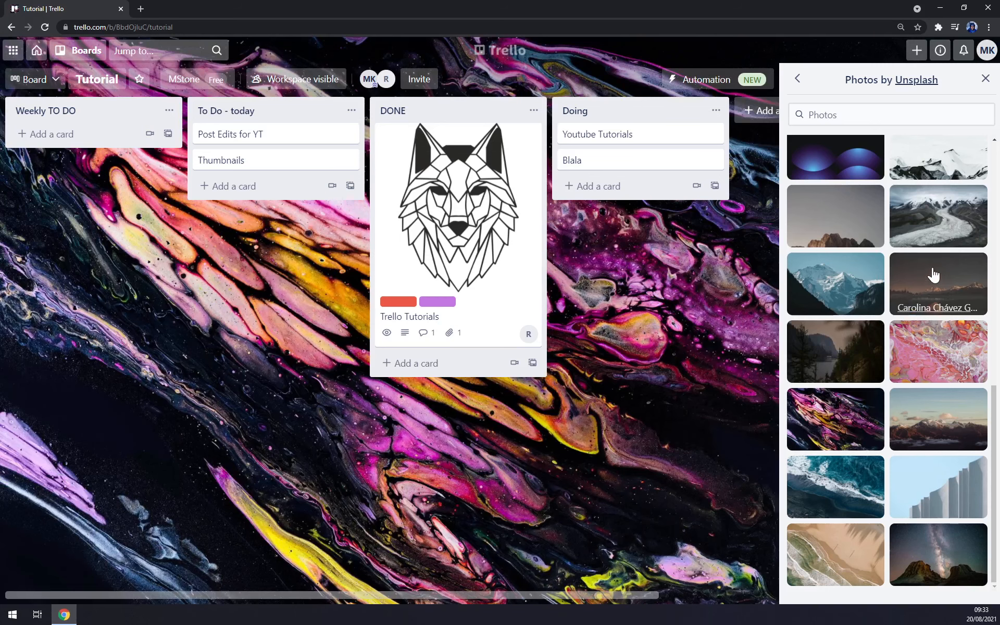
click(933, 275)
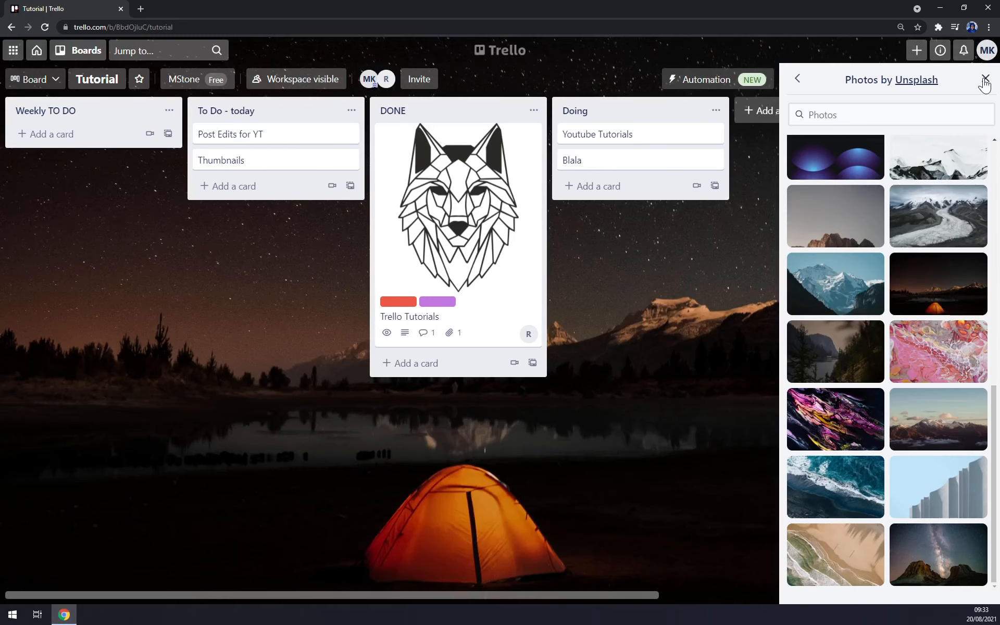
click(986, 79)
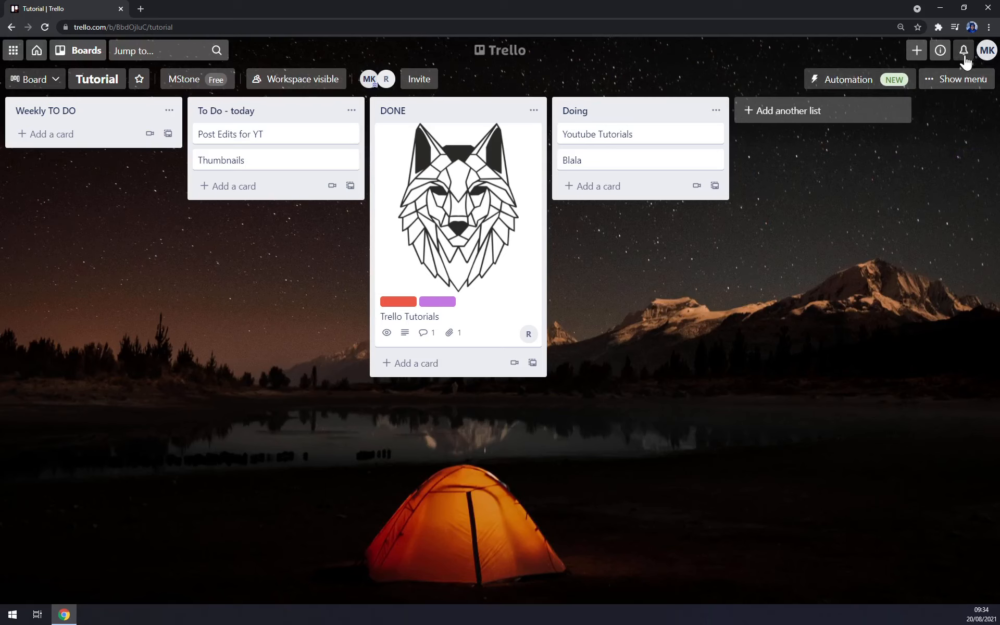
From account Settings, browse the Atlassian language list while keeping English (US).
click(984, 51)
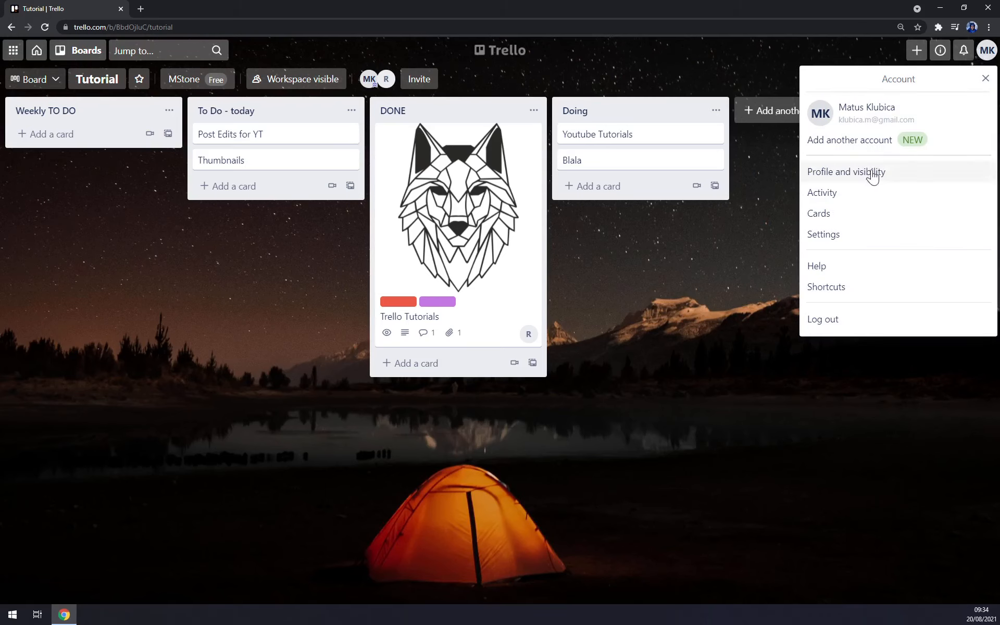
click(831, 237)
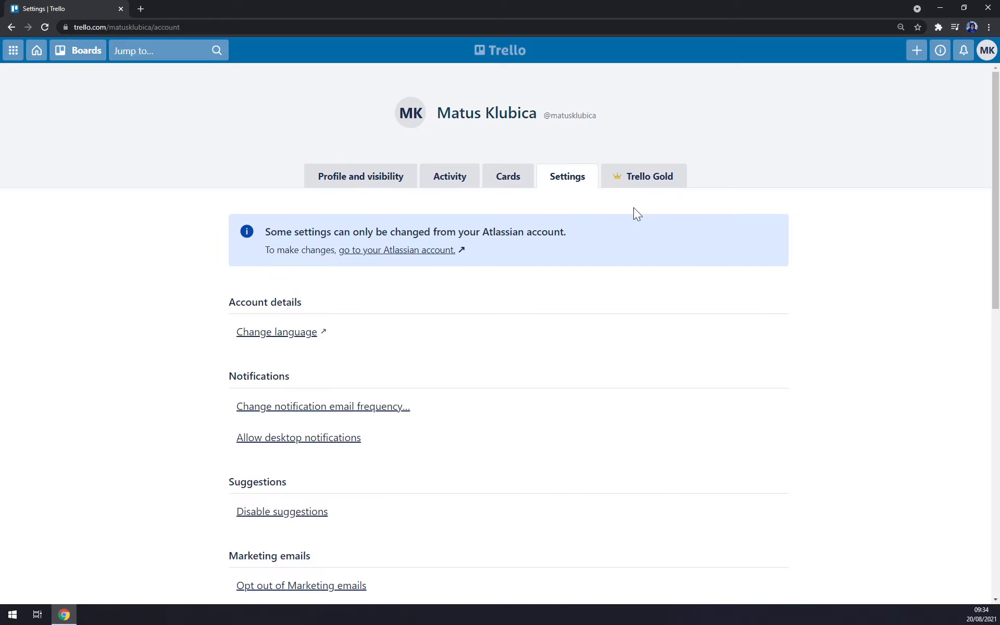
click(510, 179)
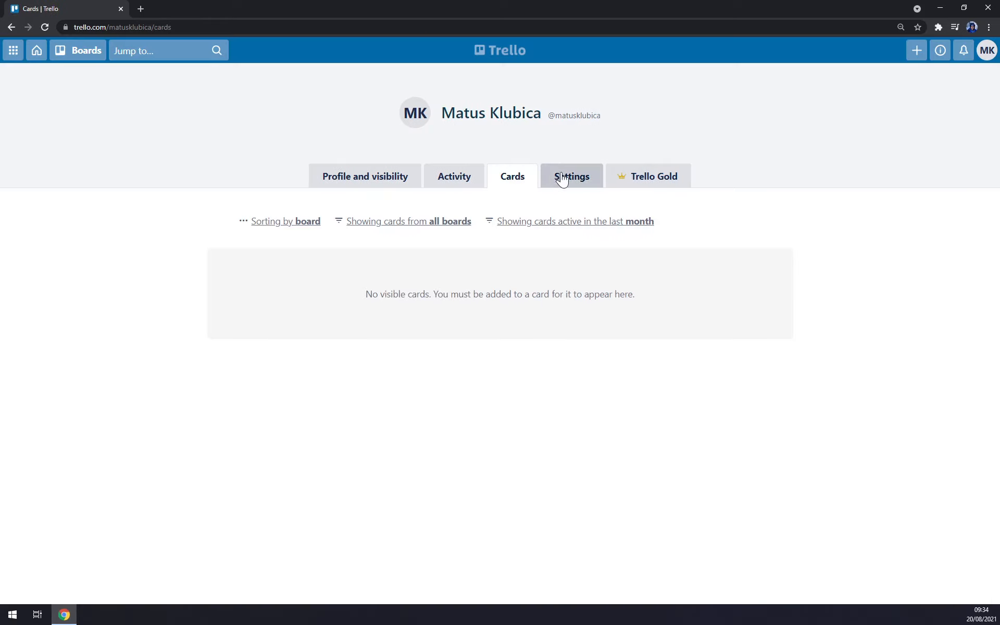
click(561, 179)
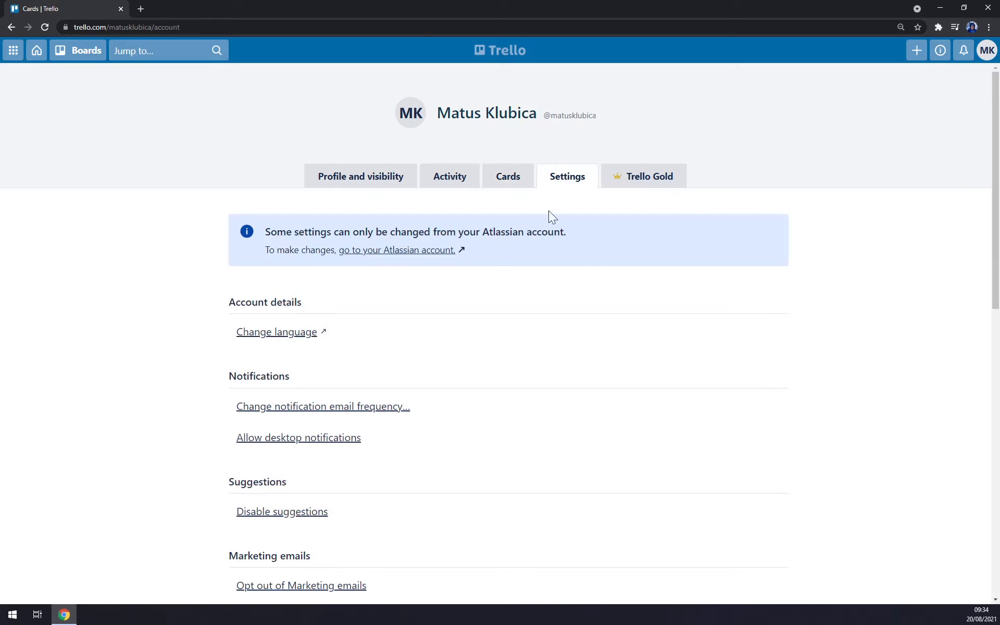
click(301, 329)
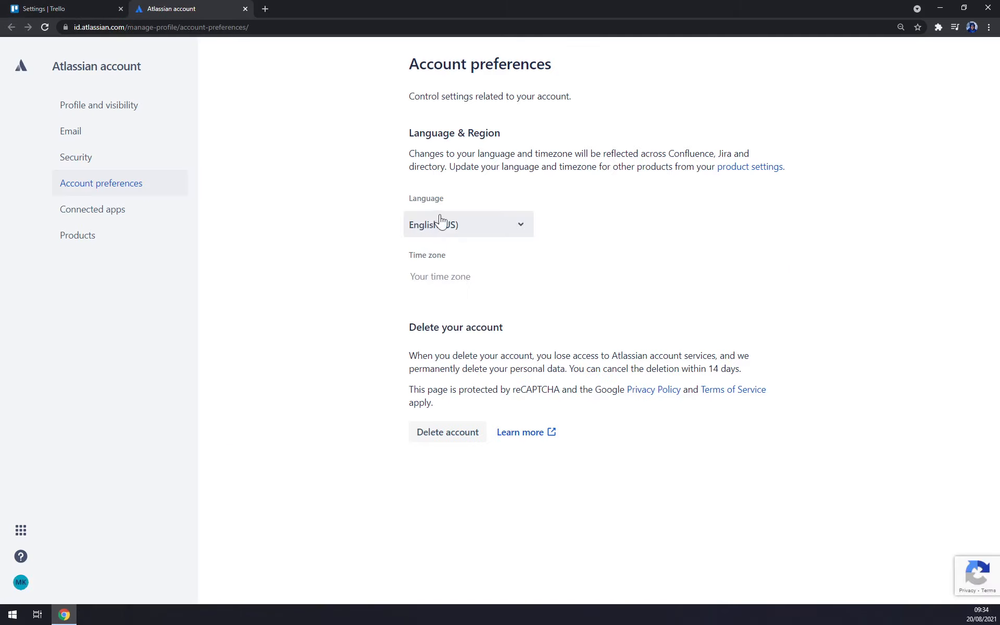
click(469, 230)
scroll(463, 313, down, 8)
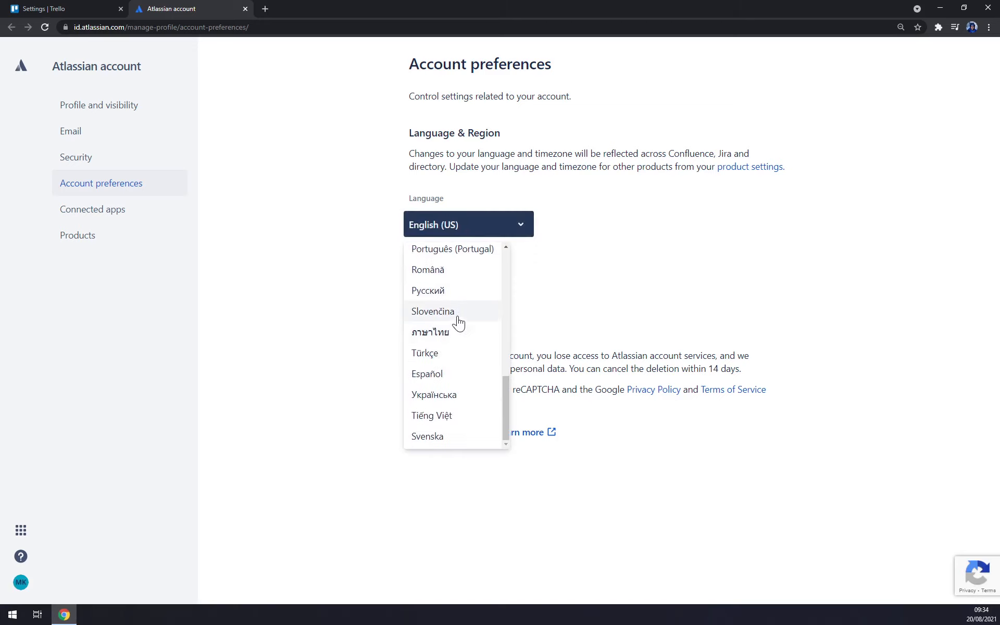
Set the notification e-mail frequency to Never.
click(245, 9)
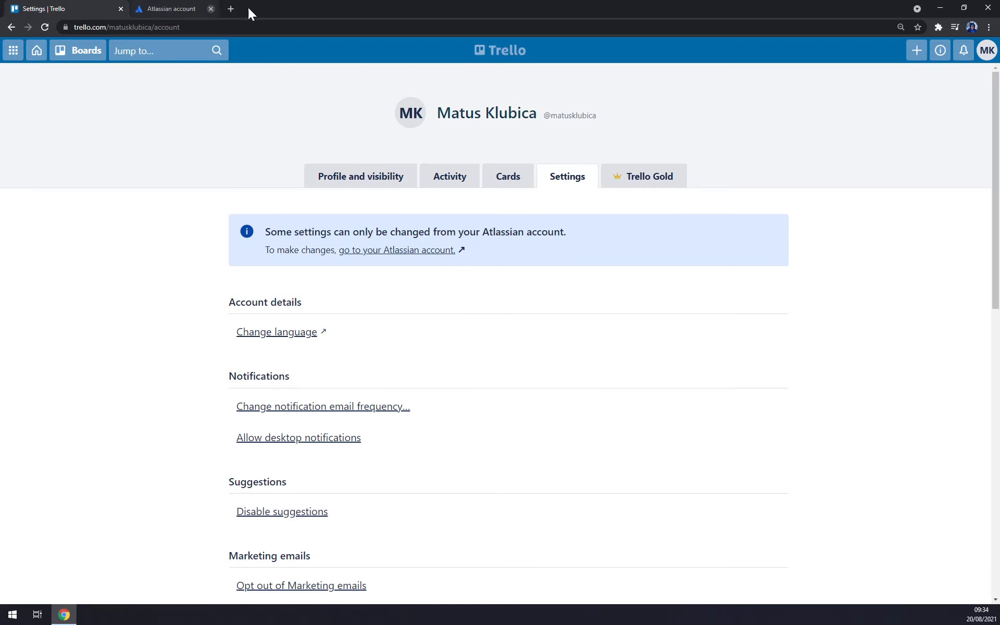
scroll(351, 357, down, 2)
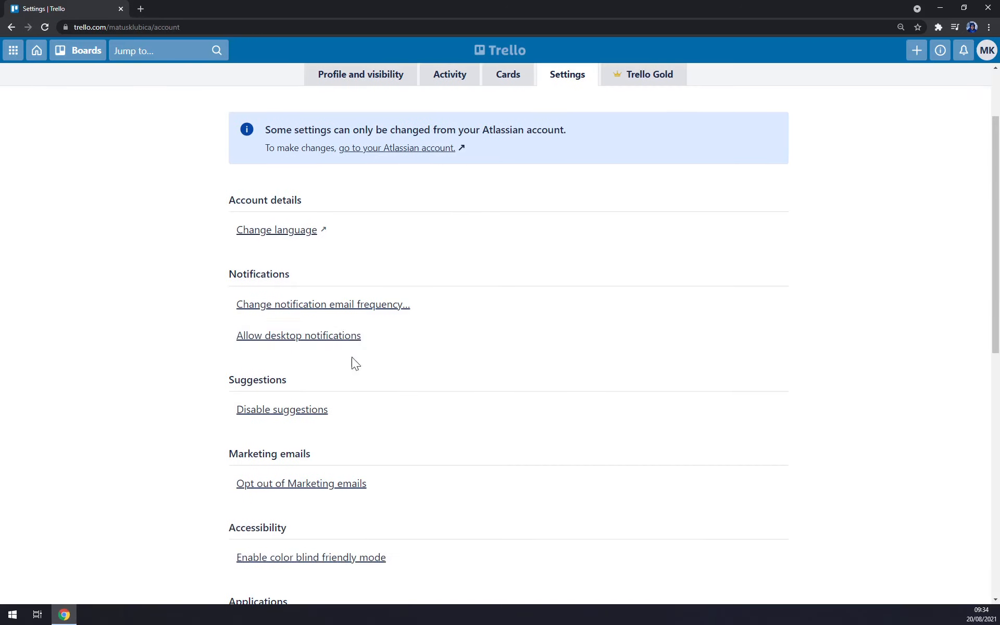
click(312, 312)
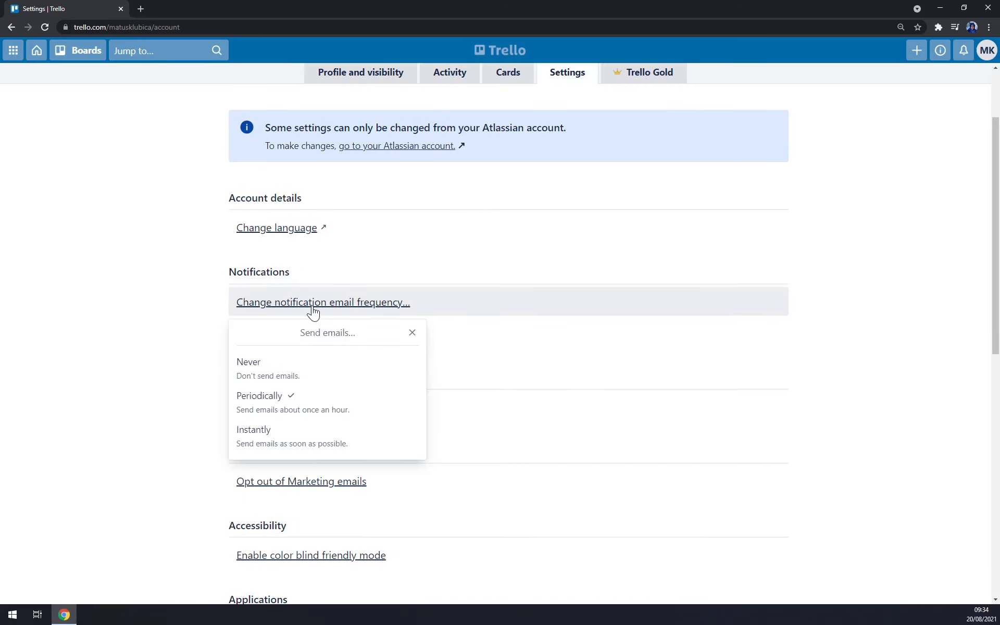
click(279, 368)
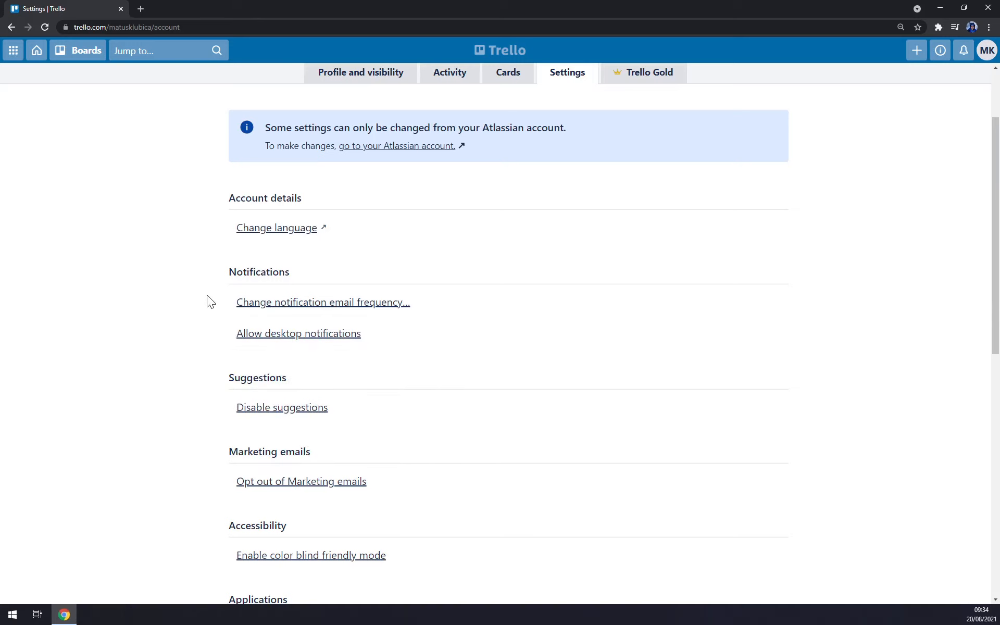
Decline the browser's desktop-notification permission and review the authorised applications list.
scroll(301, 338, down, 4)
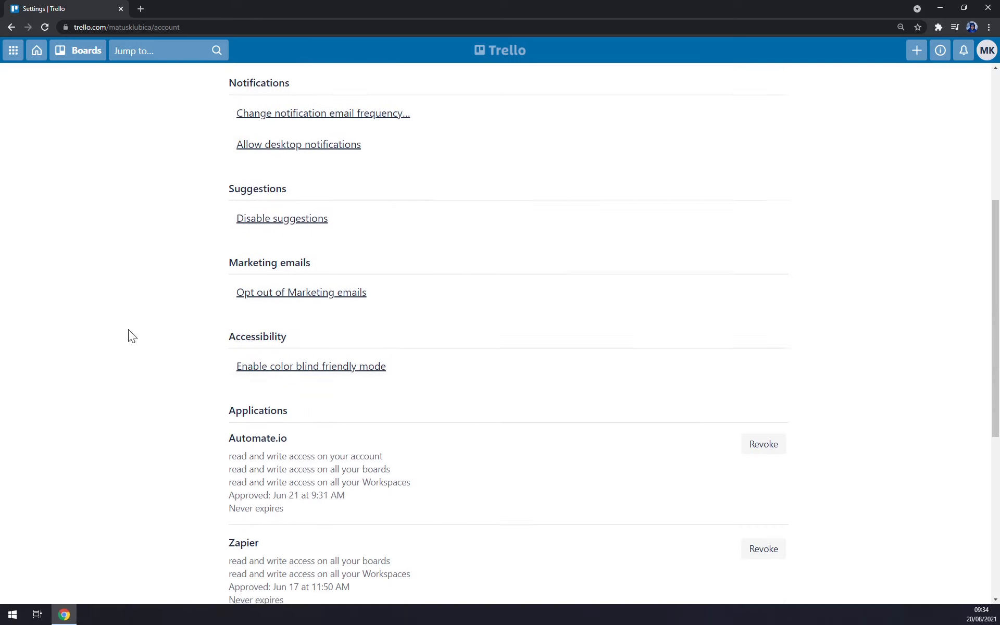
click(316, 128)
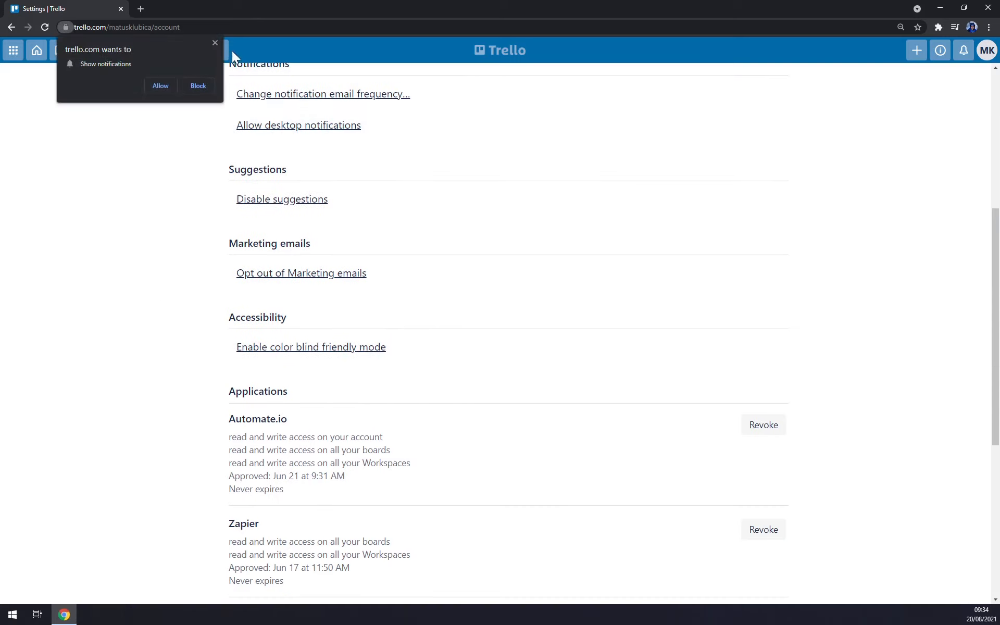
click(216, 44)
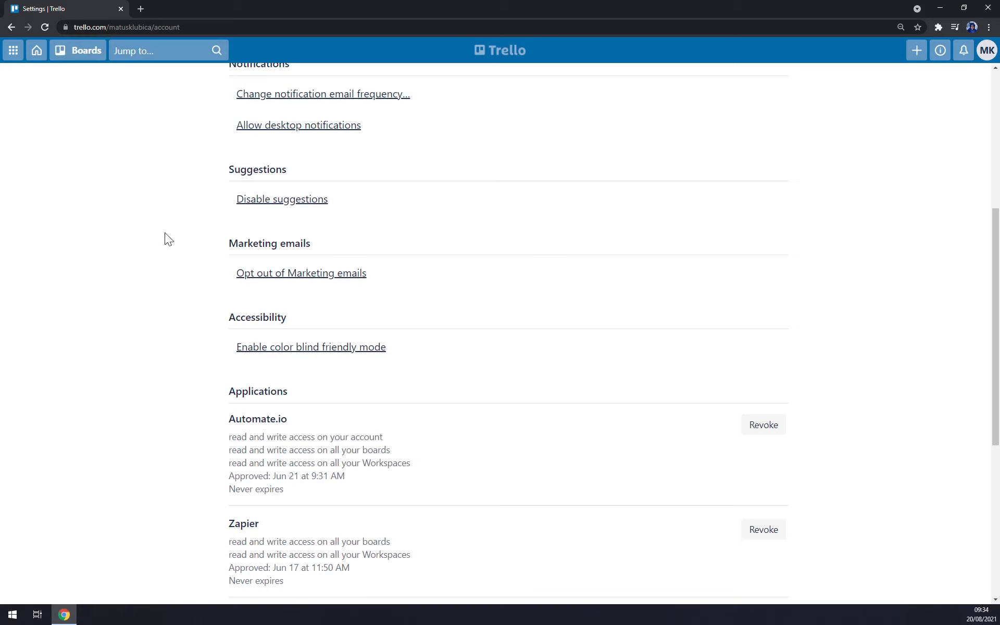
scroll(167, 212, down, 2)
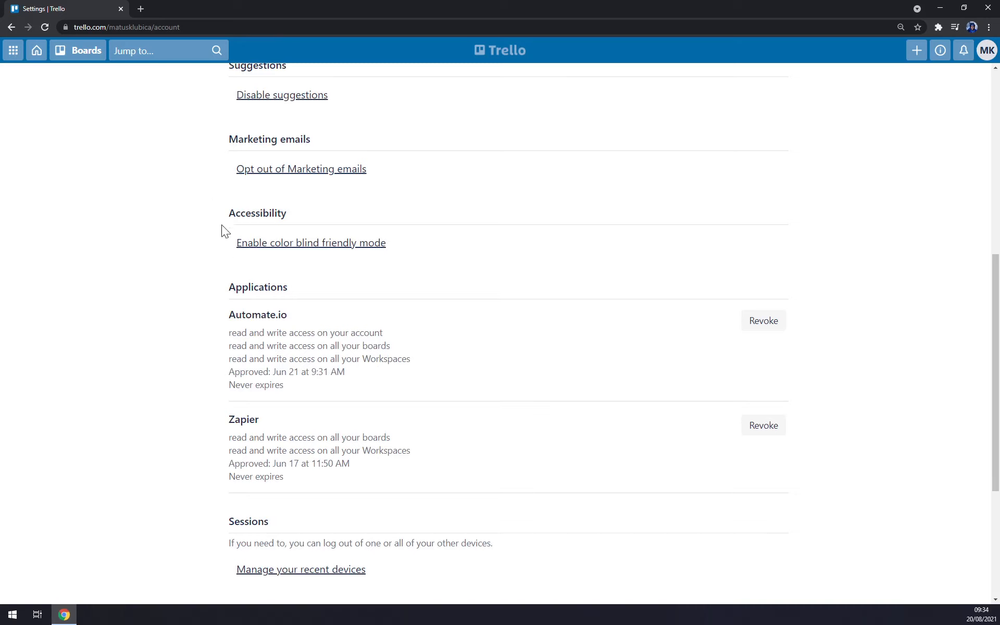
scroll(224, 230, down, 2)
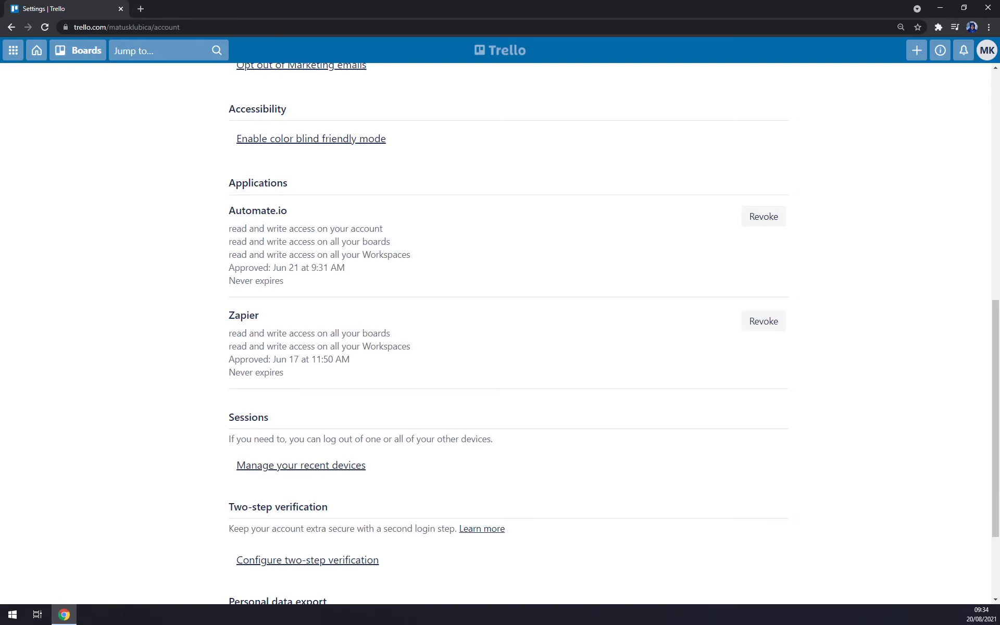
In a new tab, open Automate.io's integrations and go to the Trello integrations page.
click(140, 8)
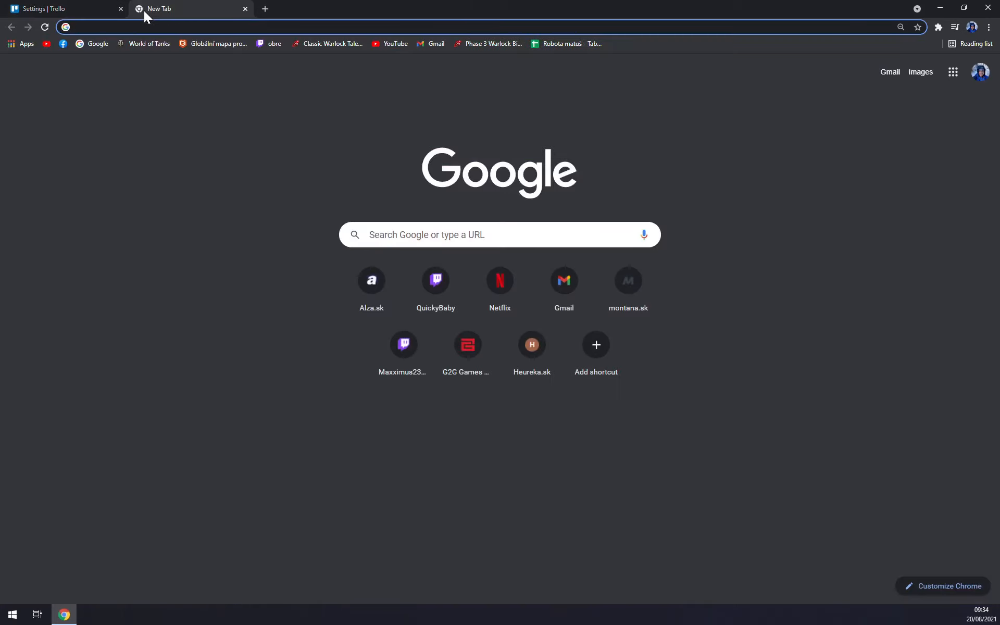
text(automate.io/integrations)
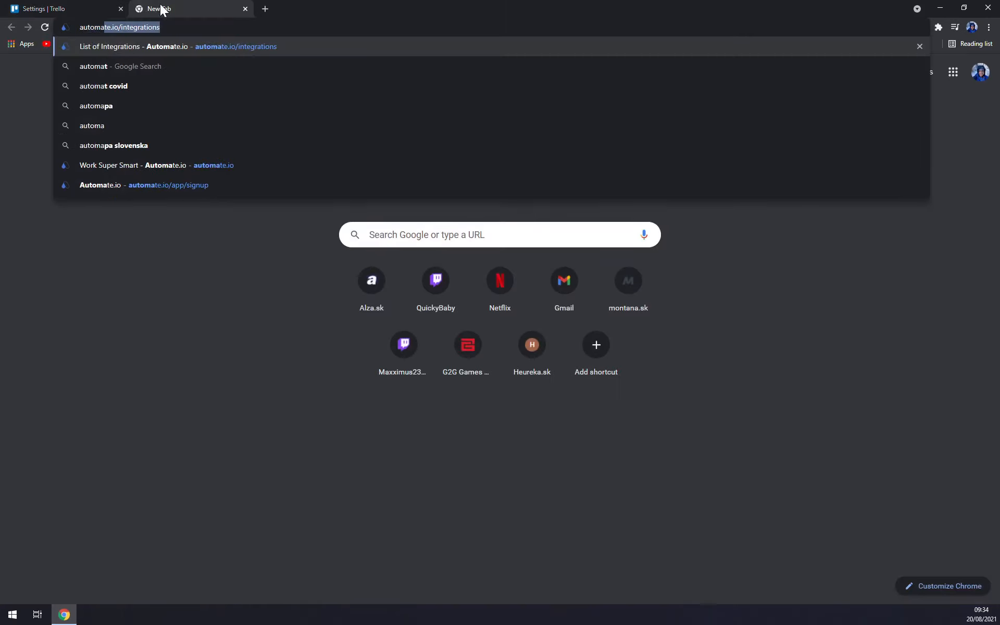
key(Return)
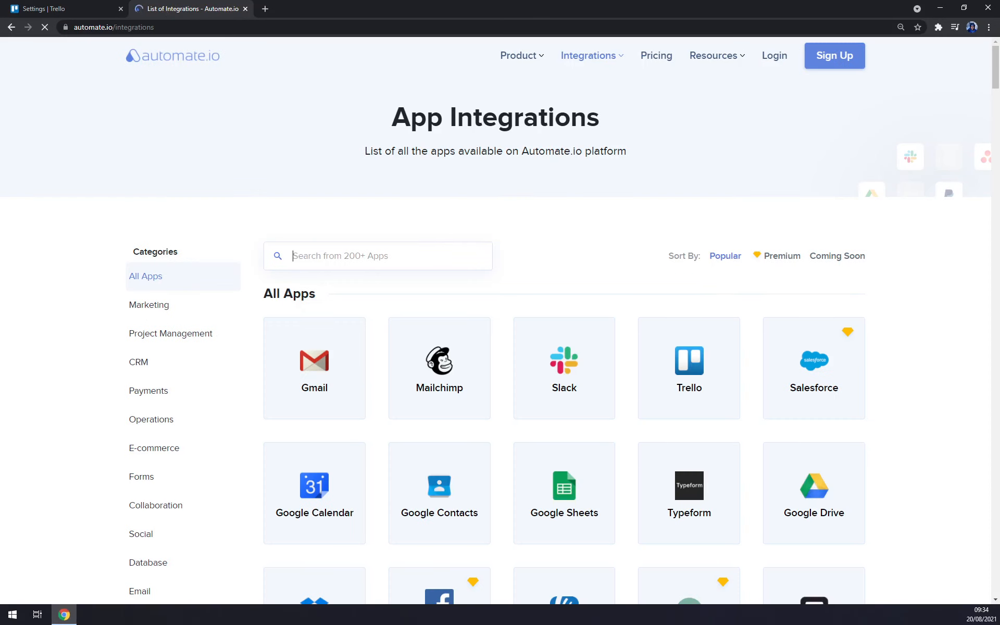
text(trello)
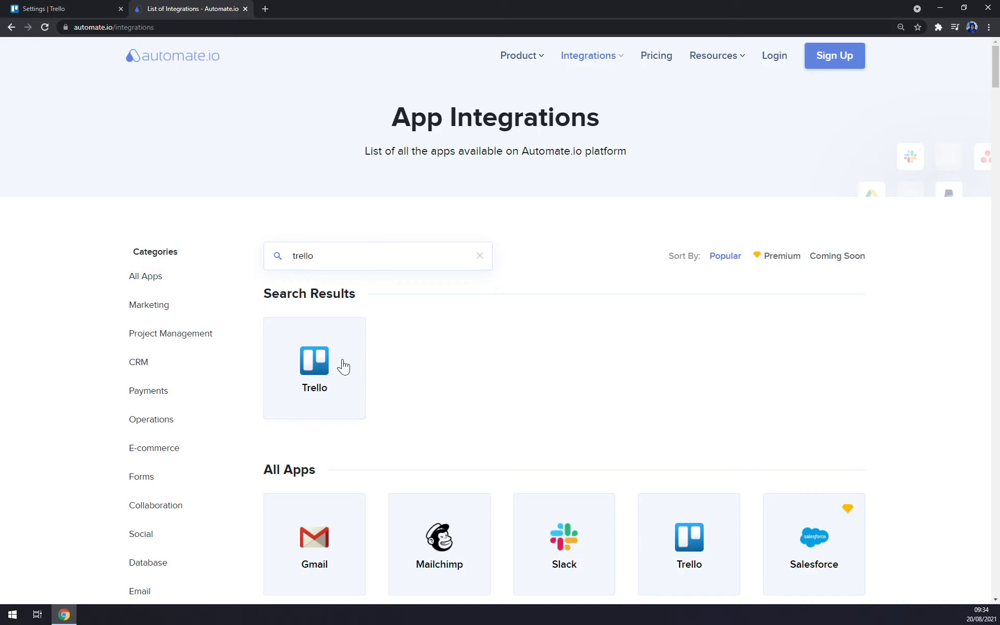
click(343, 367)
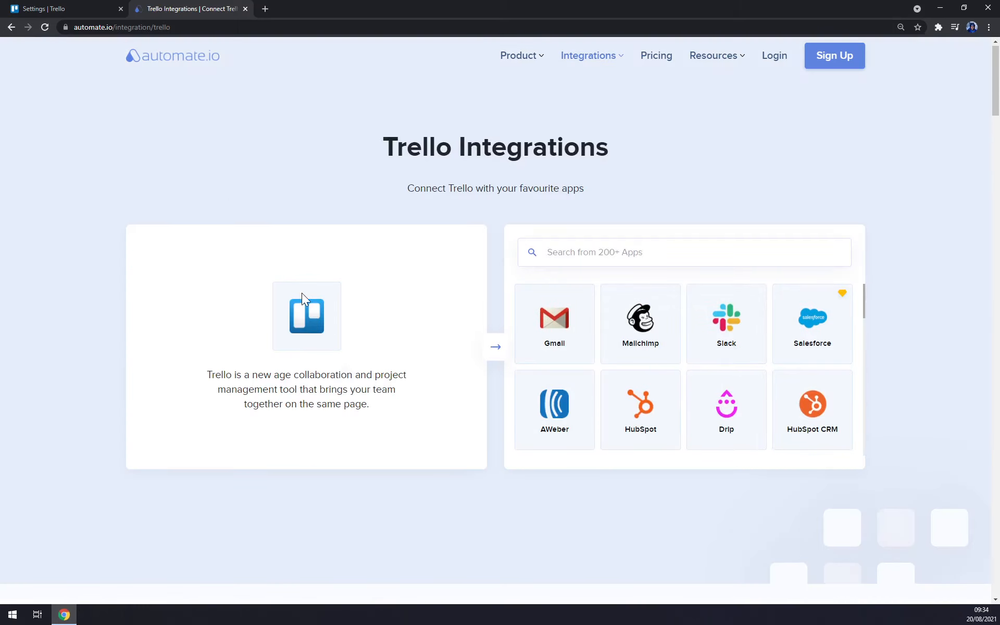
Browse the Mailchimp and Trello integration page, then return to the Trello Settings tab.
click(645, 322)
scroll(645, 336, down, 5)
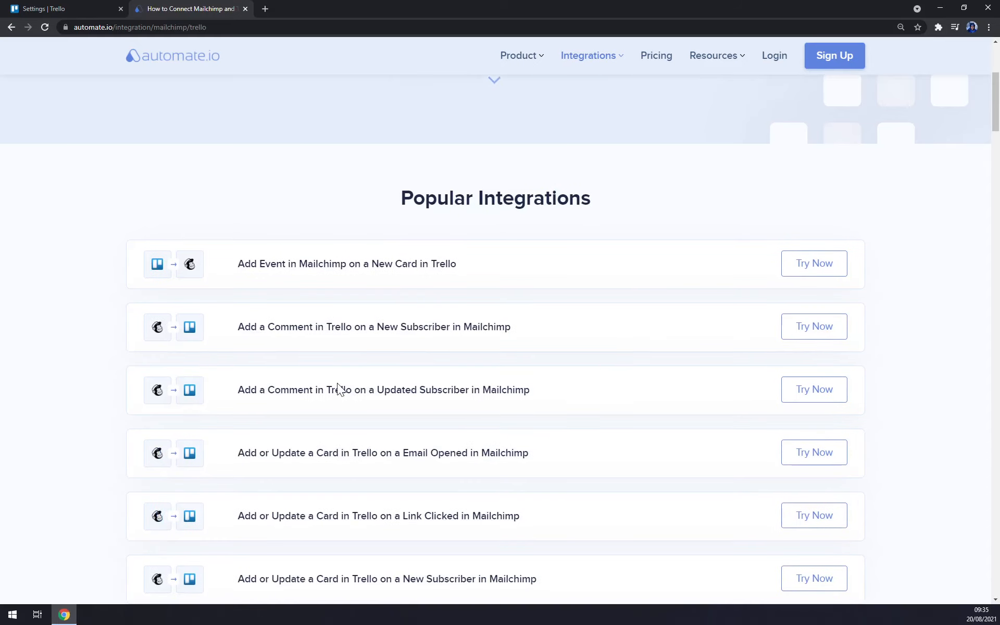
scroll(334, 383, down, 15)
scroll(315, 373, down, 15)
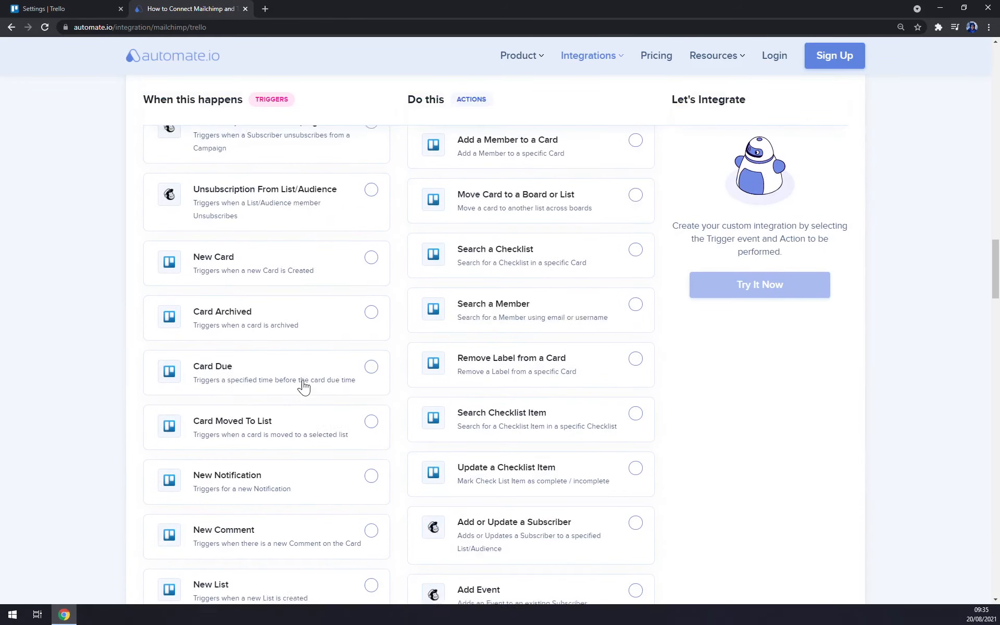
scroll(316, 386, up, 20)
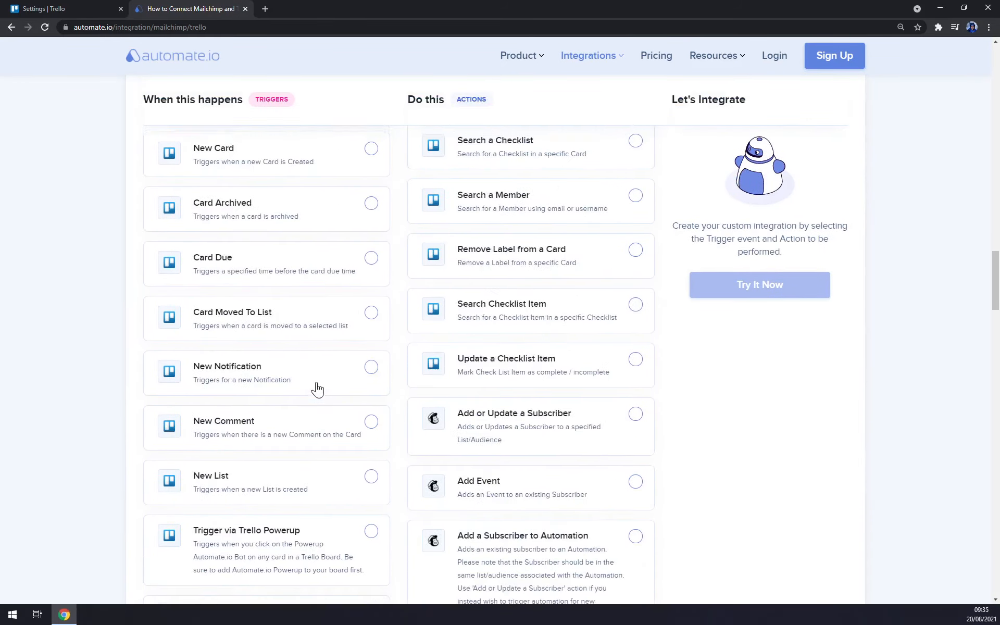
scroll(290, 323, up, 10)
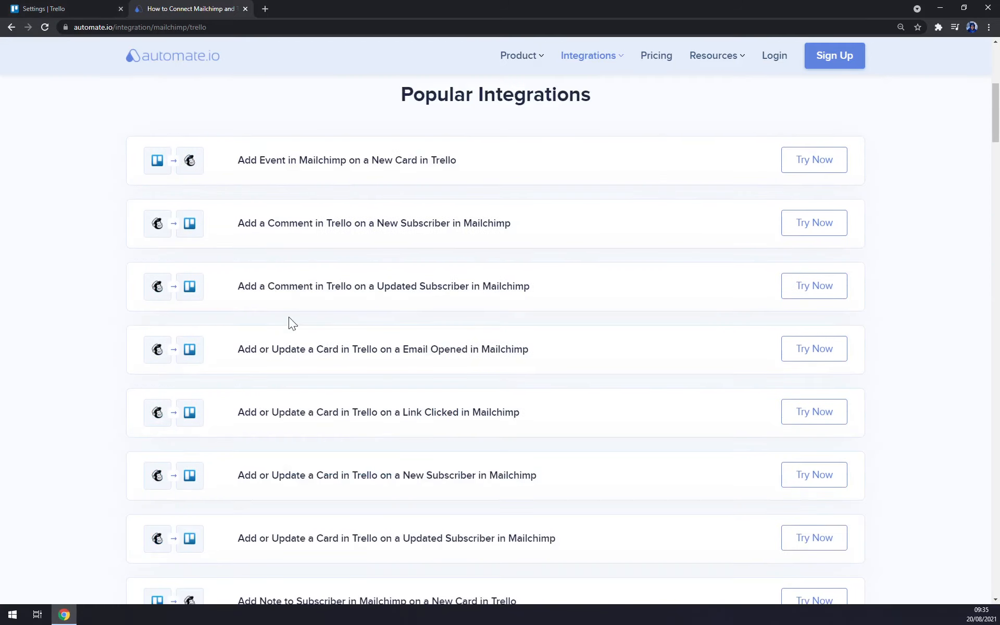
click(110, 8)
Open the two-step verification setup, then close the Atlassian and Automate.io tabs.
scroll(408, 327, down, 3)
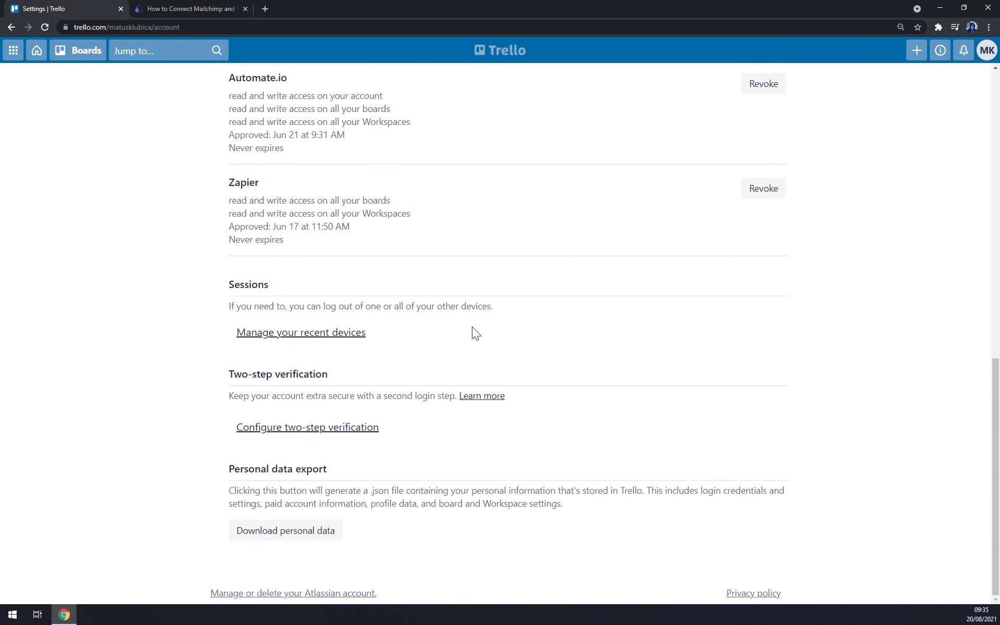
click(327, 439)
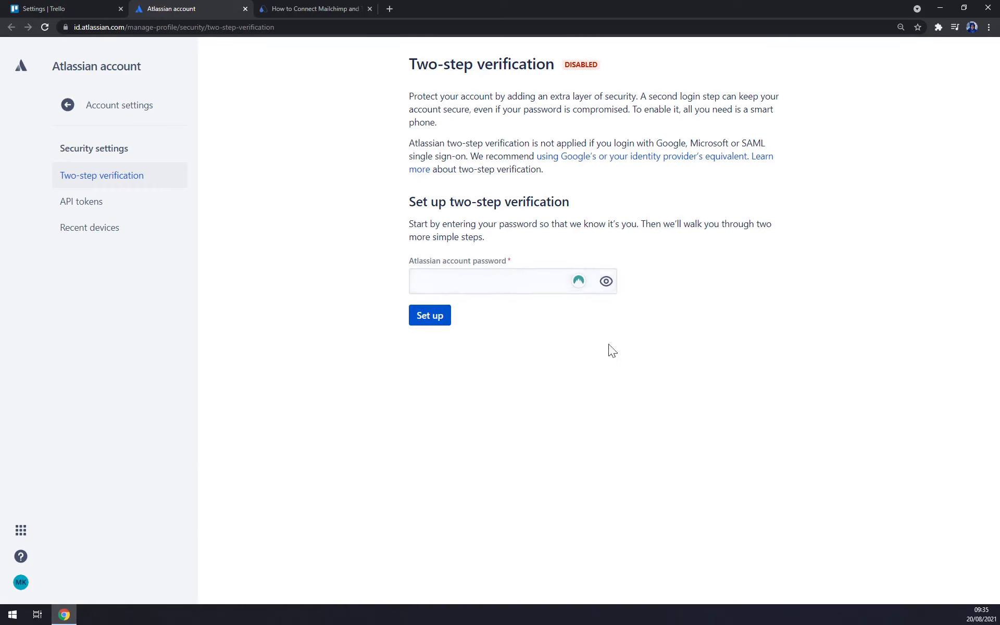
click(245, 9)
click(245, 8)
From the boards home, open the MStone workspace's Getting started checklist.
scroll(463, 319, up, 6)
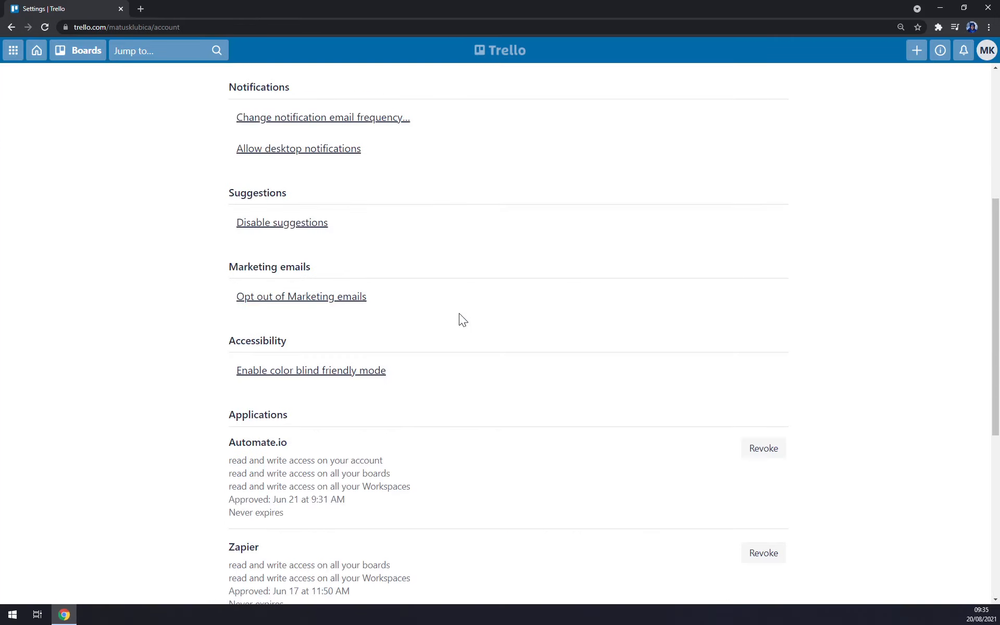
scroll(453, 320, up, 5)
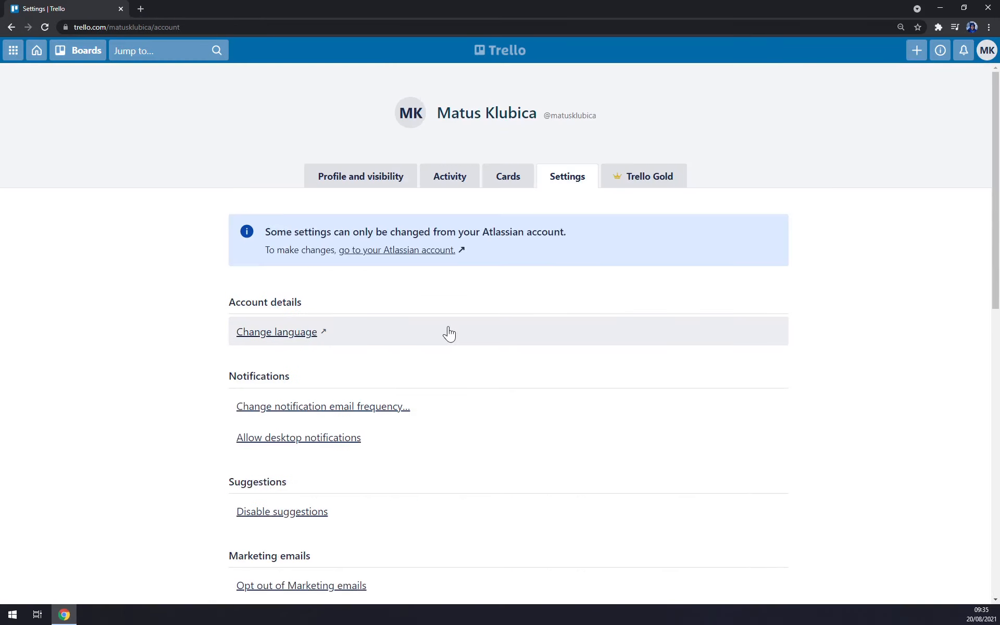
click(36, 52)
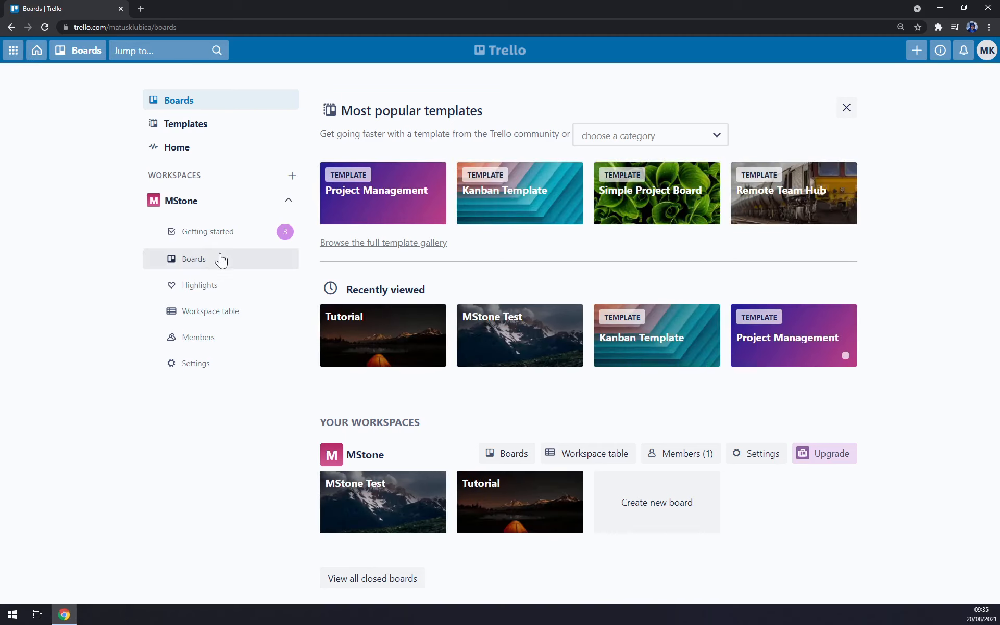
click(228, 235)
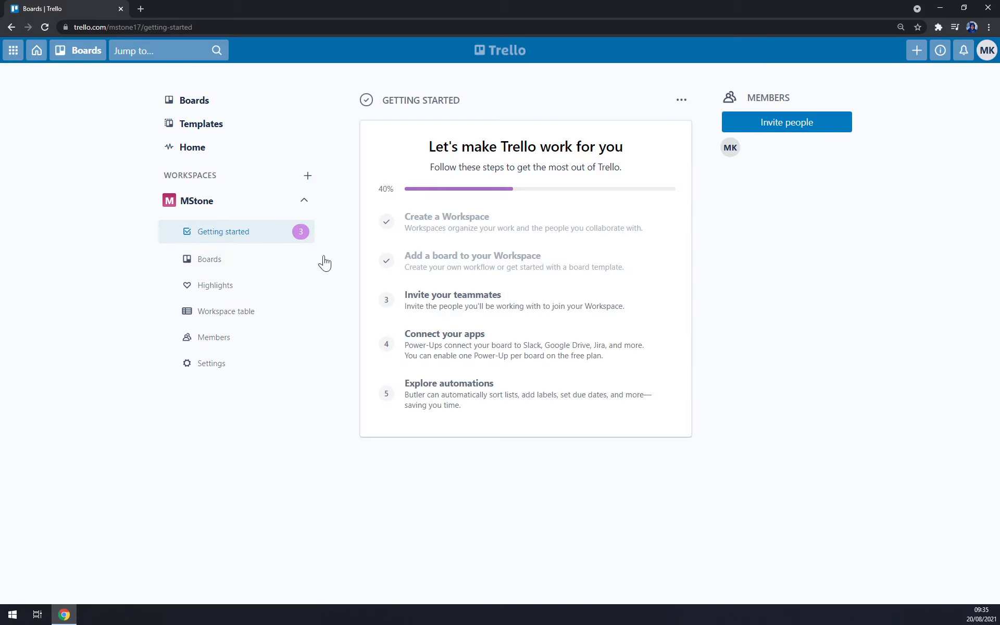